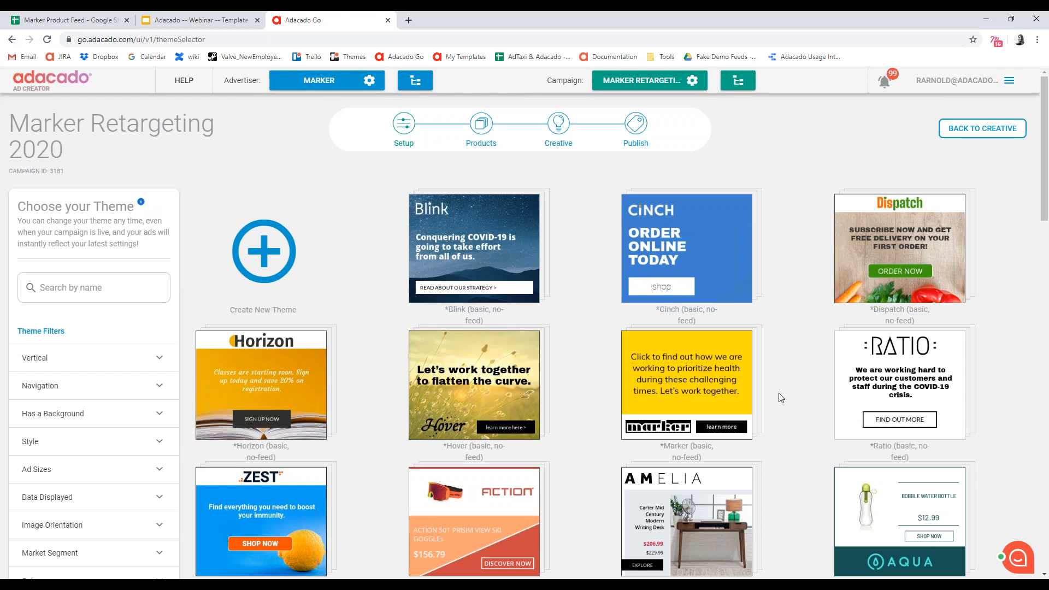
- Browse the full library of ad themes available for the Marker Retargeting 2020 campaign
{"action": "mouse_move", "coordinate": [706, 429]}
{"action": "mouse_move", "coordinate": [254, 329]}
{"action": "mouse_move", "coordinate": [913, 203]}
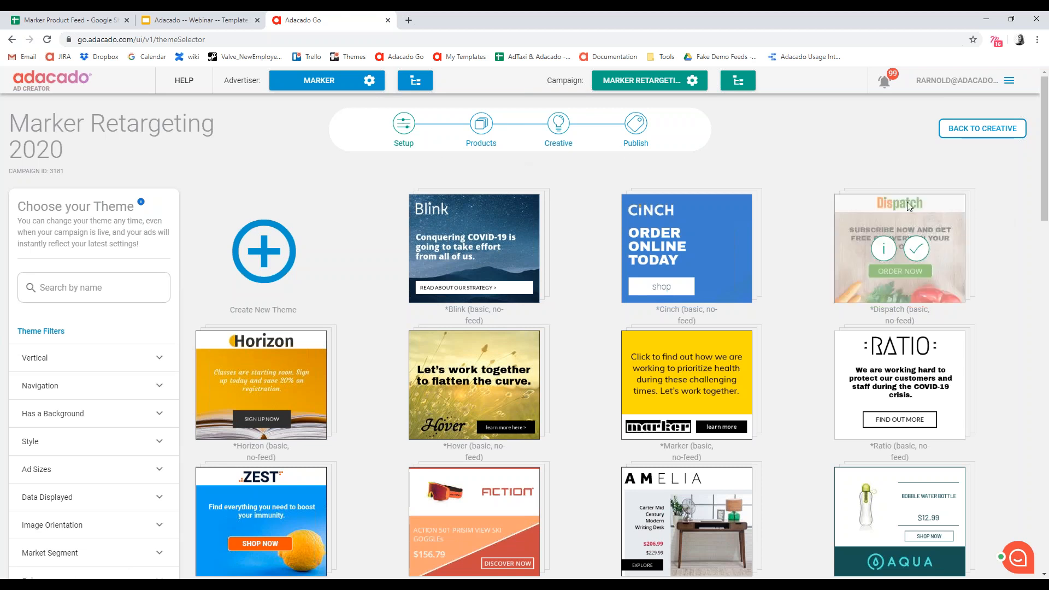
{"action": "scroll", "coordinate": [816, 156], "scroll_direction": "down", "scroll_amount": 1}
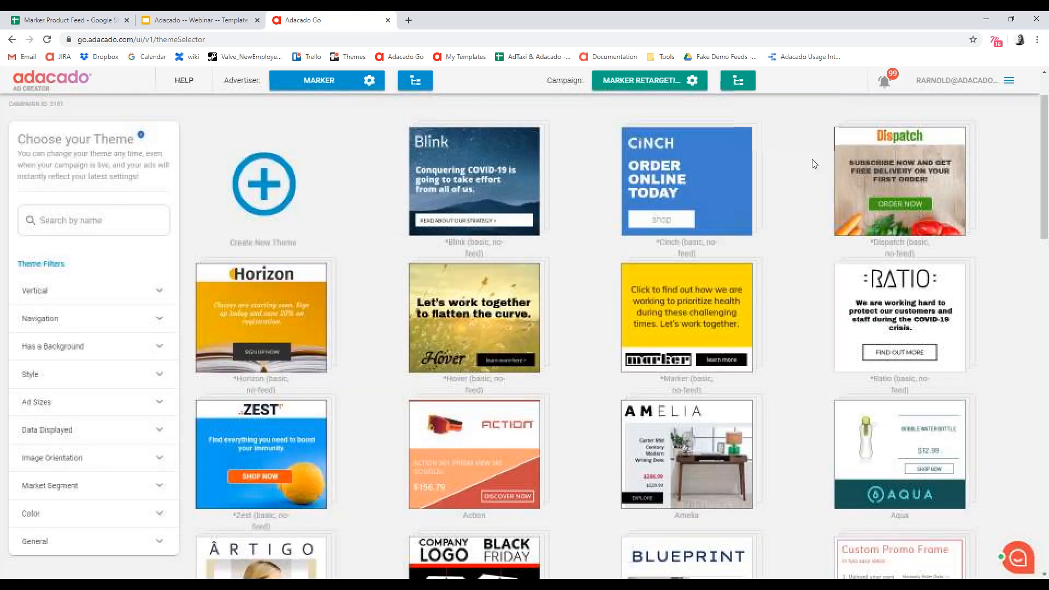
{"action": "scroll", "coordinate": [815, 164], "scroll_direction": "down", "scroll_amount": 5}
{"action": "scroll", "coordinate": [817, 218], "scroll_direction": "down", "scroll_amount": 6}
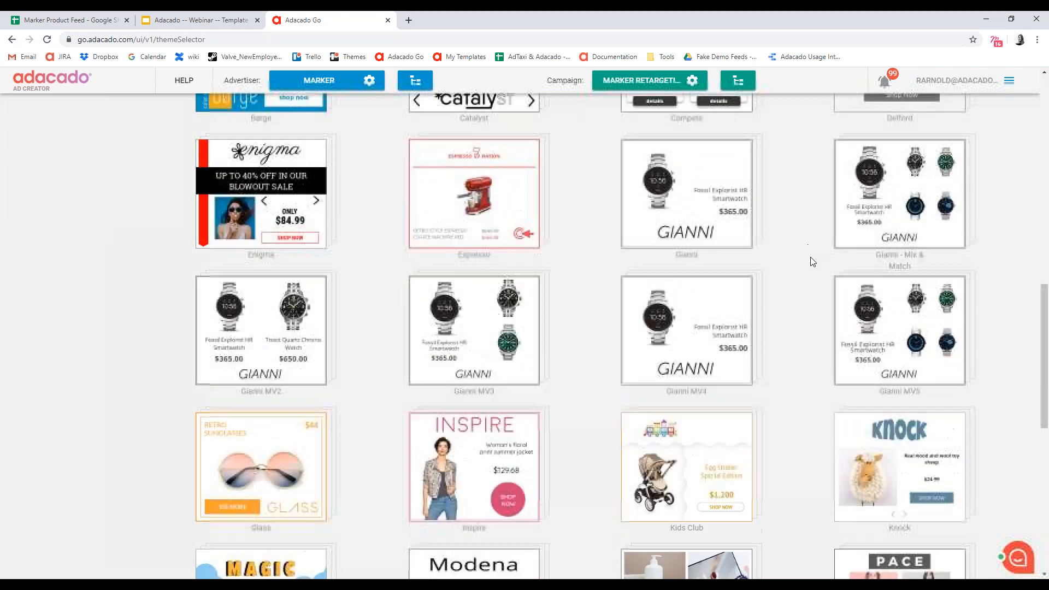
{"action": "scroll", "coordinate": [811, 268], "scroll_direction": "down", "scroll_amount": 6}
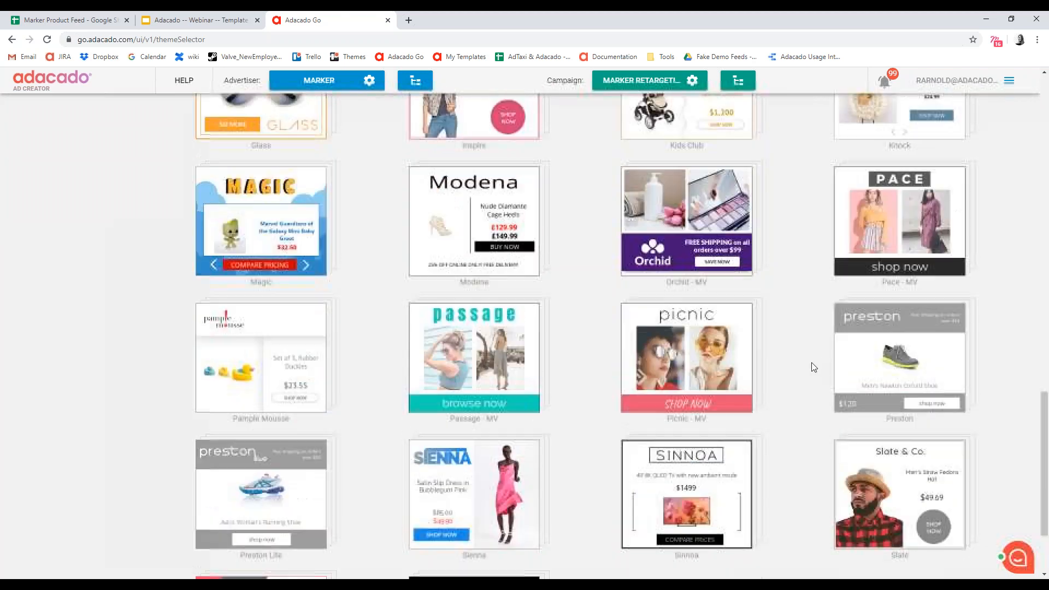
{"action": "scroll", "coordinate": [815, 367], "scroll_direction": "down", "scroll_amount": 2}
{"action": "mouse_move", "coordinate": [453, 520]}
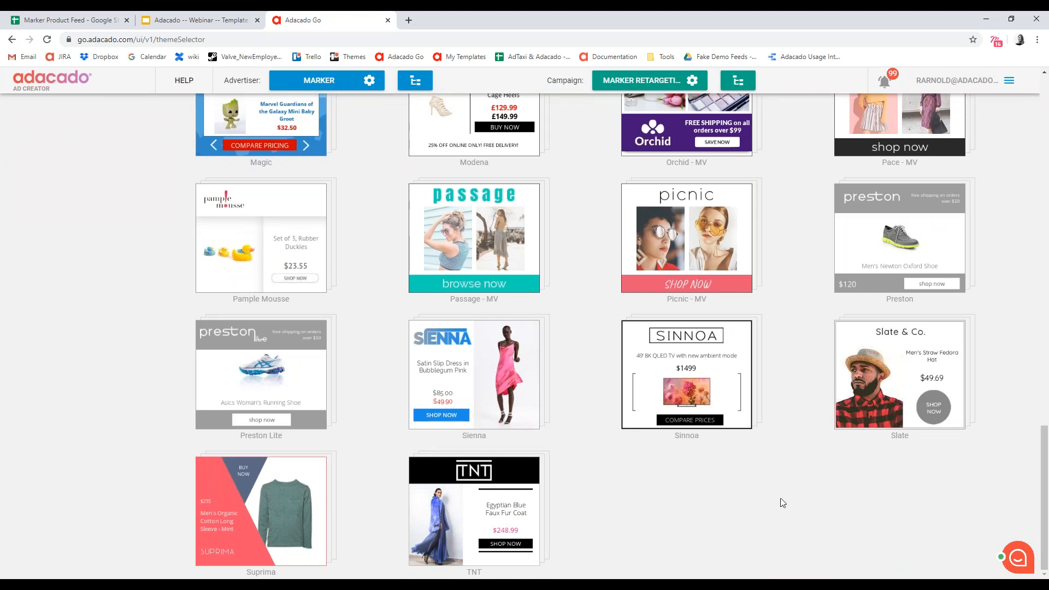
{"action": "scroll", "coordinate": [787, 492], "scroll_direction": "up", "scroll_amount": 2}
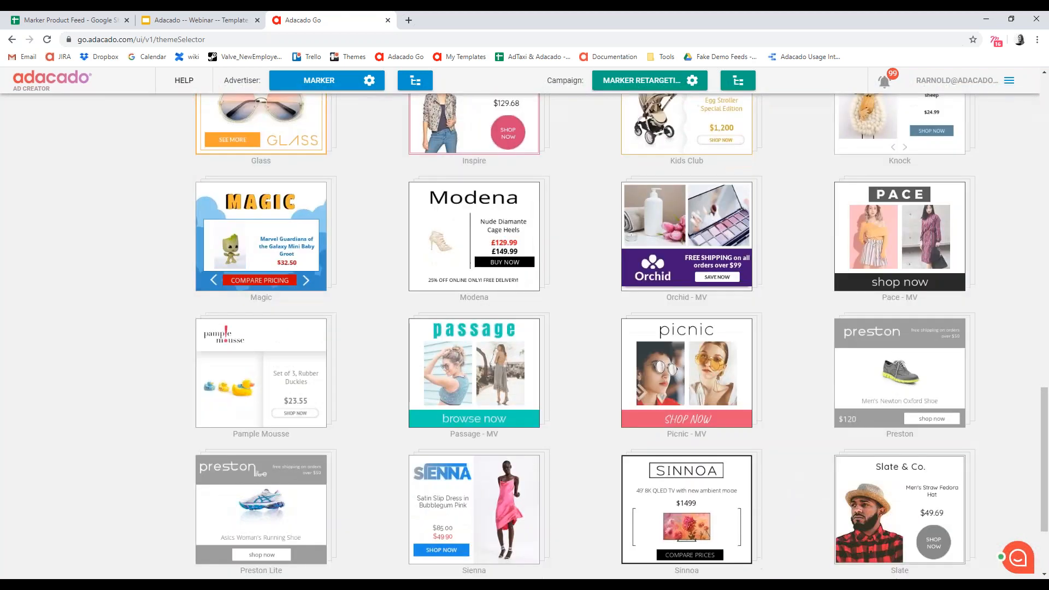
{"action": "scroll", "coordinate": [787, 464], "scroll_direction": "up", "scroll_amount": 3}
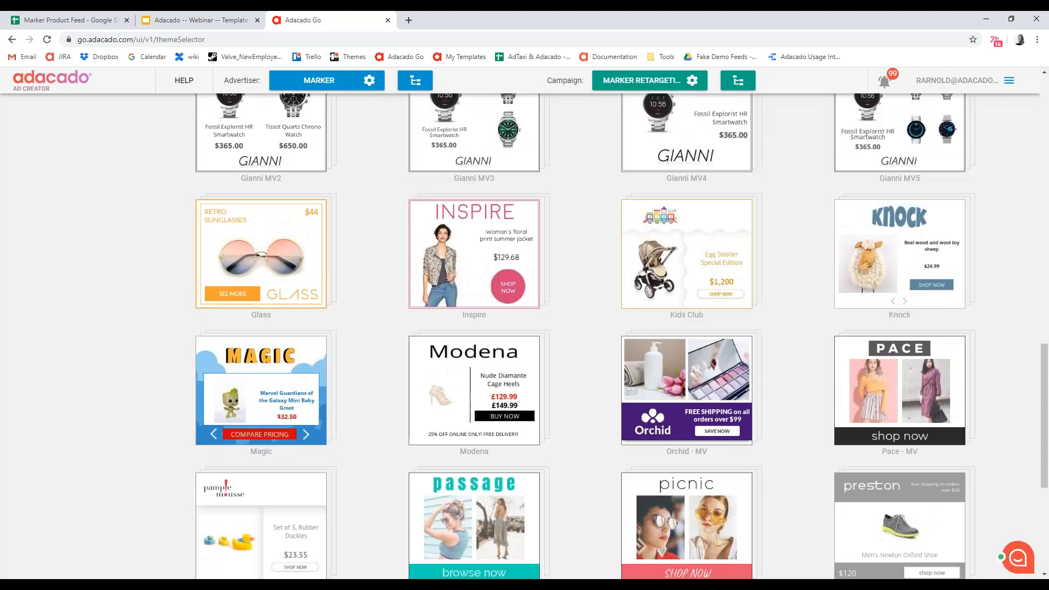
{"action": "scroll", "coordinate": [796, 474], "scroll_direction": "up", "scroll_amount": 6}
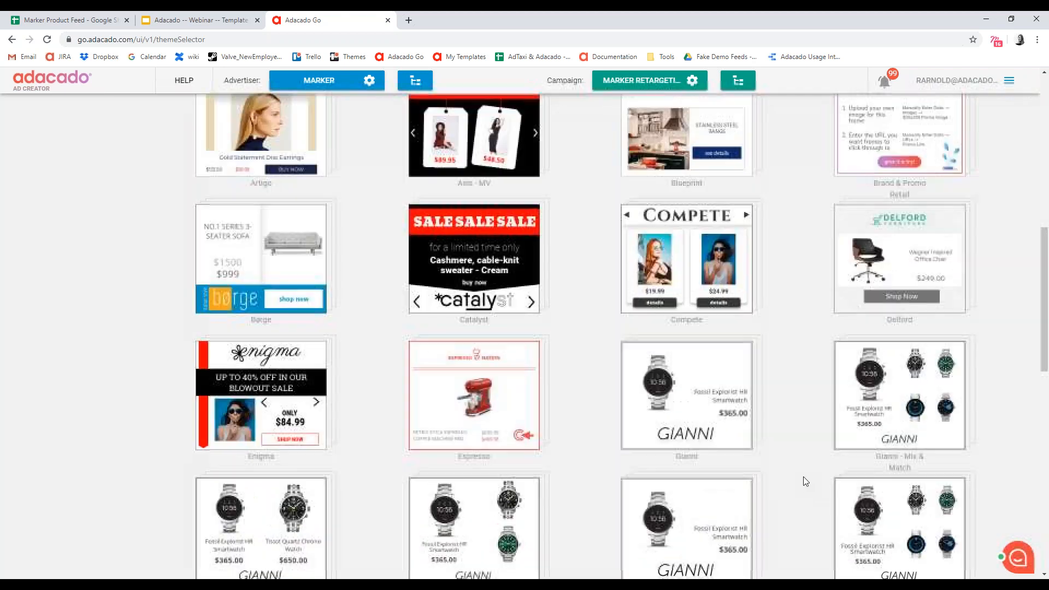
{"action": "scroll", "coordinate": [803, 477], "scroll_direction": "up", "scroll_amount": 6}
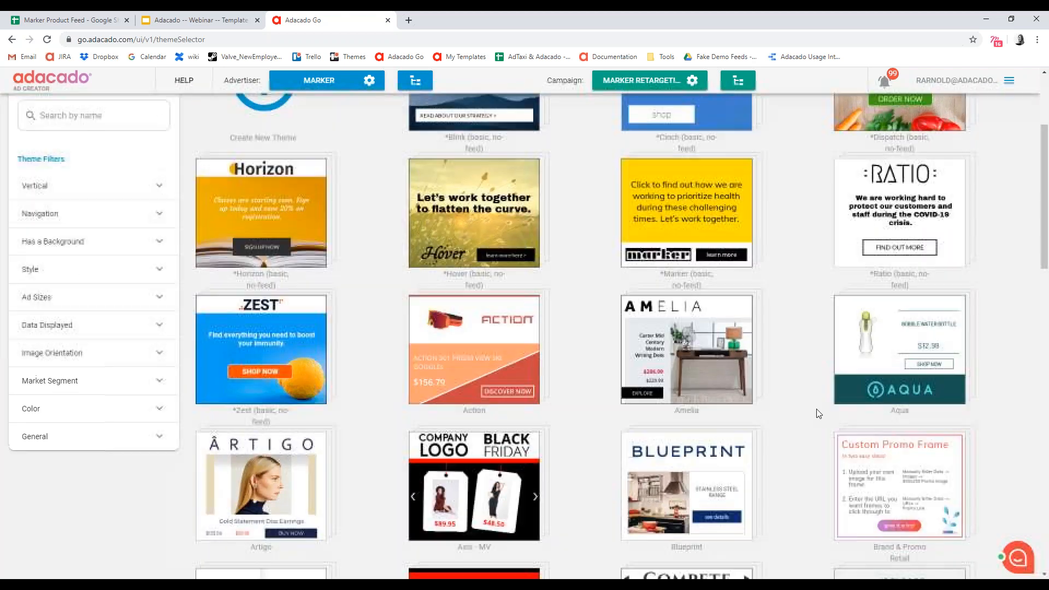
{"action": "scroll", "coordinate": [818, 414], "scroll_direction": "up", "scroll_amount": 2}
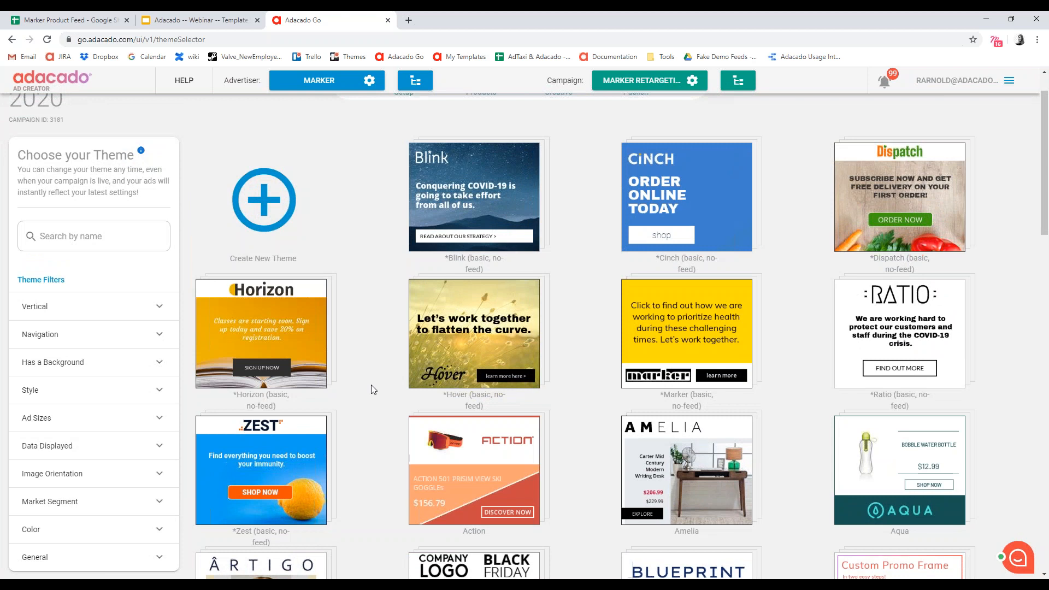
- Filter the themes to the Auto vertical and look through the automotive designs
{"action": "mouse_move", "coordinate": [281, 287]}
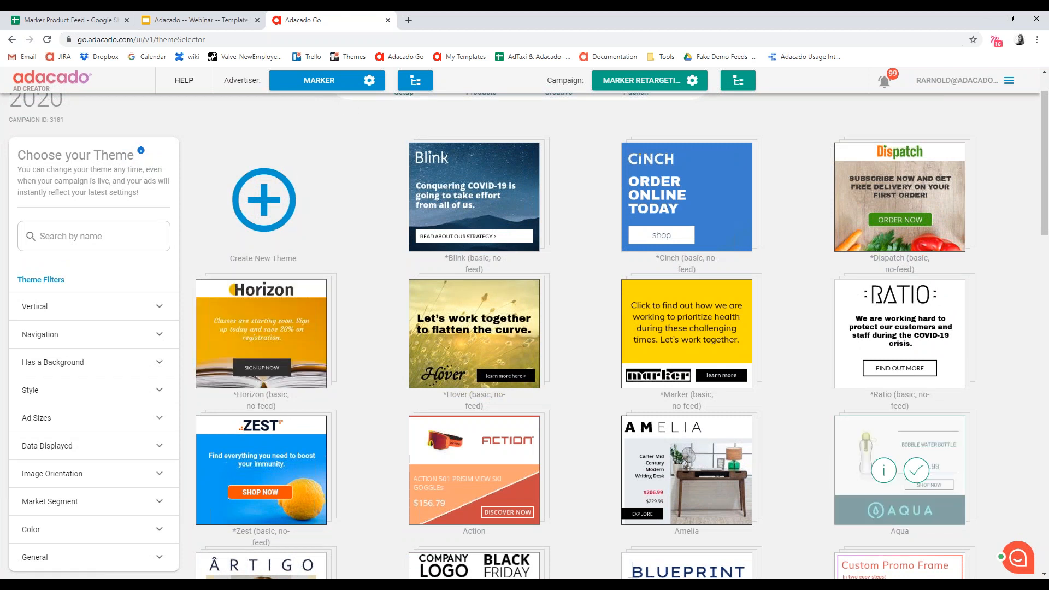
{"action": "left_click", "coordinate": [145, 308]}
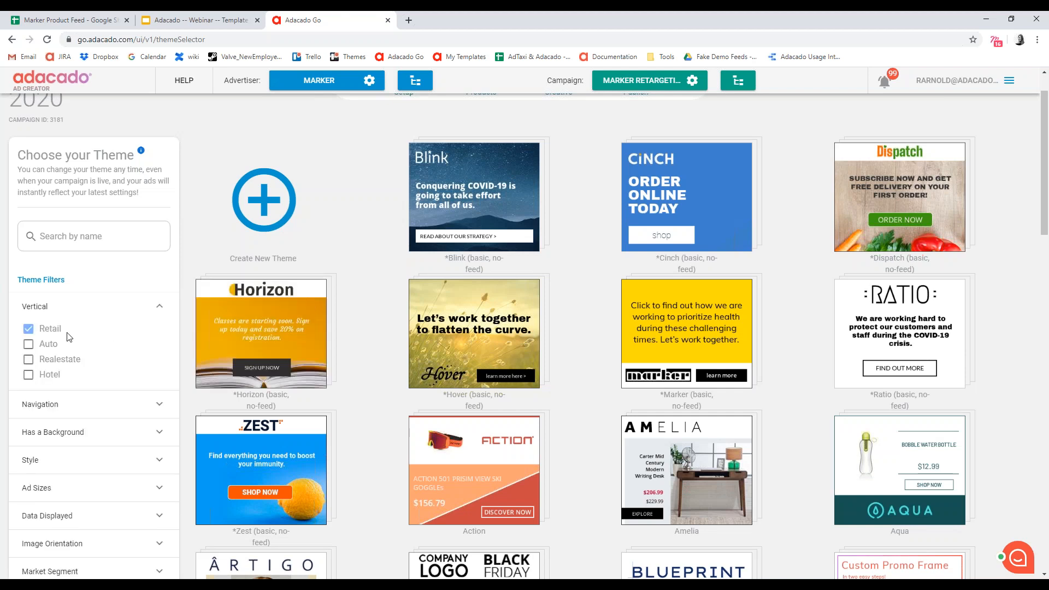
{"action": "left_click", "coordinate": [28, 344]}
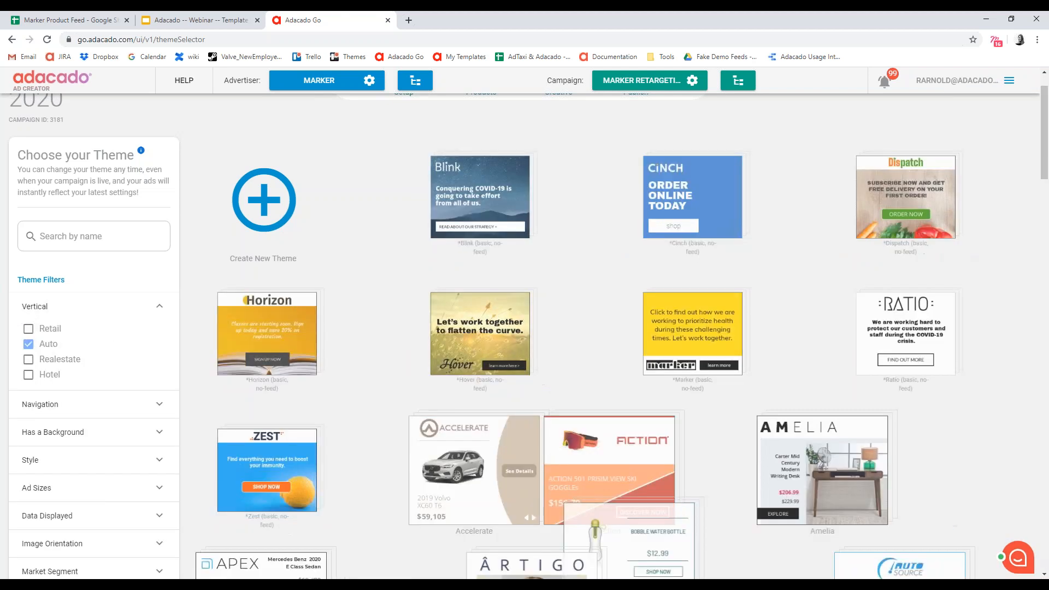
{"action": "scroll", "coordinate": [779, 373], "scroll_direction": "down", "scroll_amount": 5}
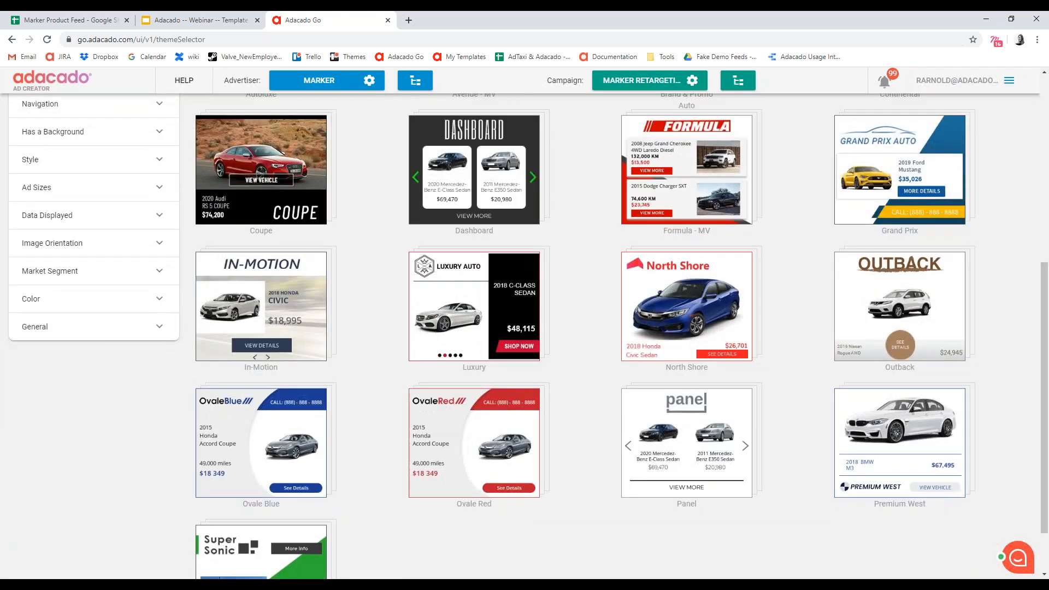
{"action": "scroll", "coordinate": [342, 429], "scroll_direction": "down", "scroll_amount": 2}
{"action": "scroll", "coordinate": [463, 367], "scroll_direction": "up", "scroll_amount": 4}
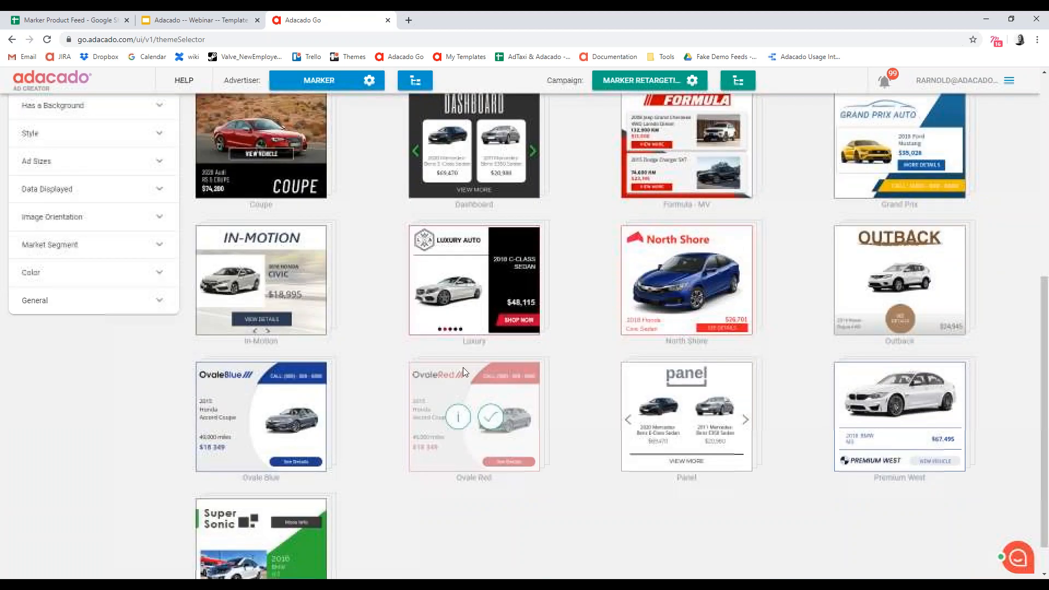
{"action": "mouse_move", "coordinate": [520, 264]}
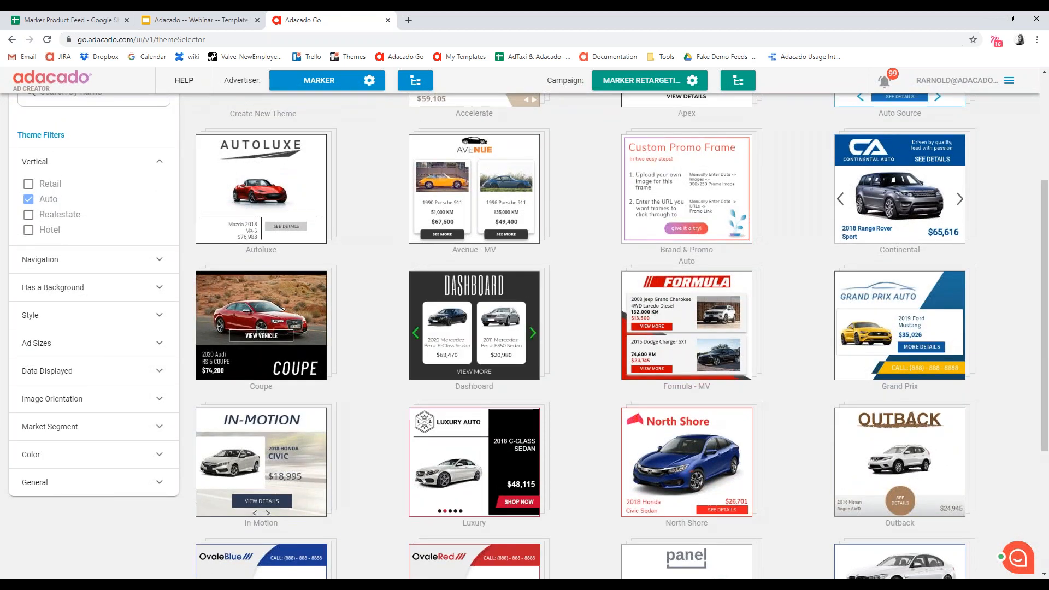
{"action": "scroll", "coordinate": [796, 325], "scroll_direction": "up", "scroll_amount": 2}
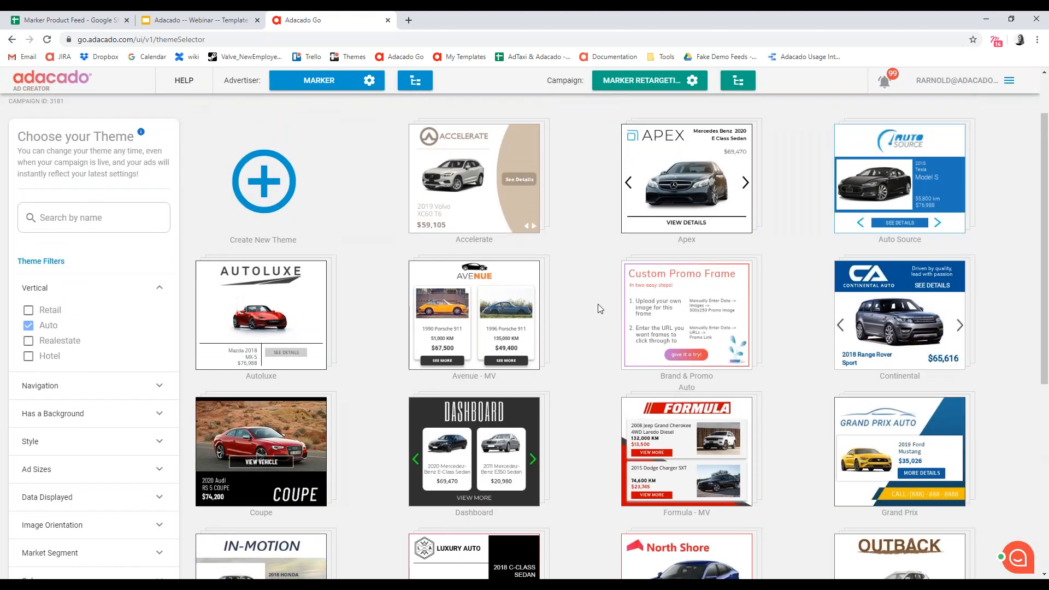
{"action": "scroll", "coordinate": [598, 304], "scroll_direction": "up", "scroll_amount": 1}
{"action": "mouse_move", "coordinate": [554, 363]}
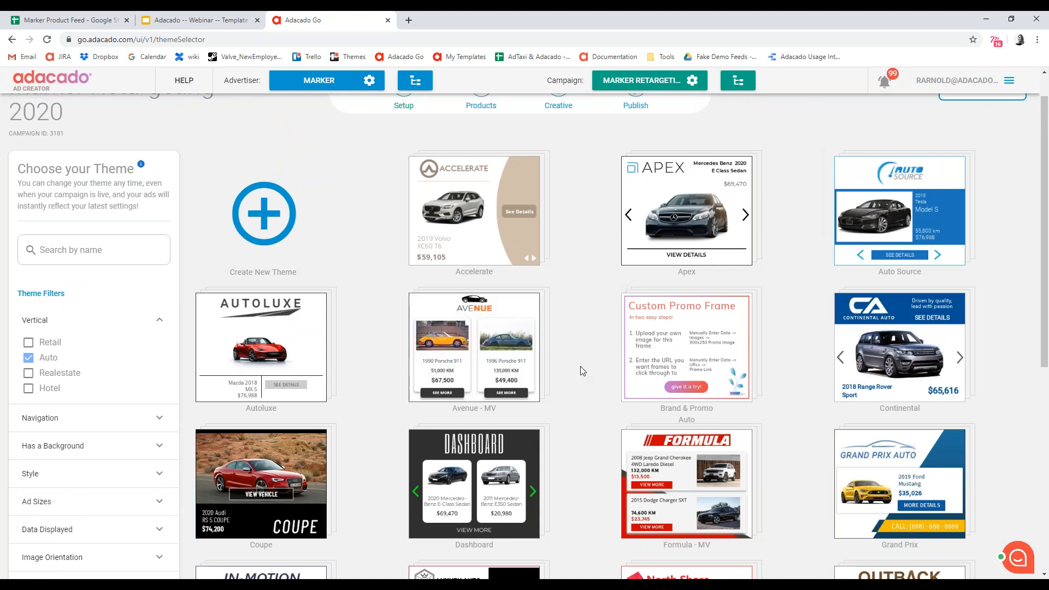
{"action": "mouse_move", "coordinate": [497, 330]}
{"action": "mouse_move", "coordinate": [538, 385]}
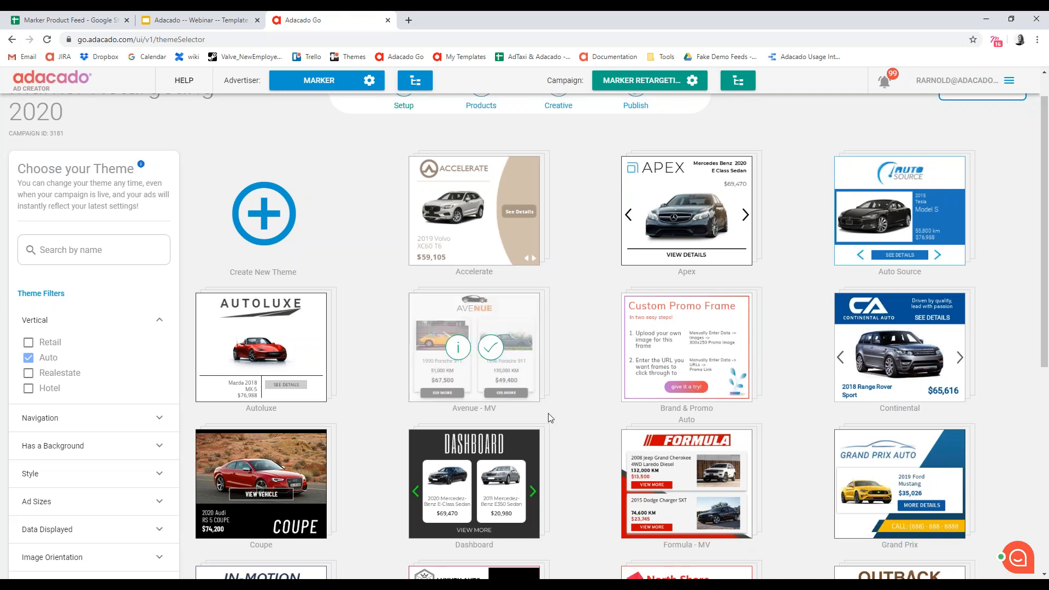
- Replace the Auto vertical filter with Retail and look through the retail themes as far as Delford
{"action": "left_click", "coordinate": [29, 358]}
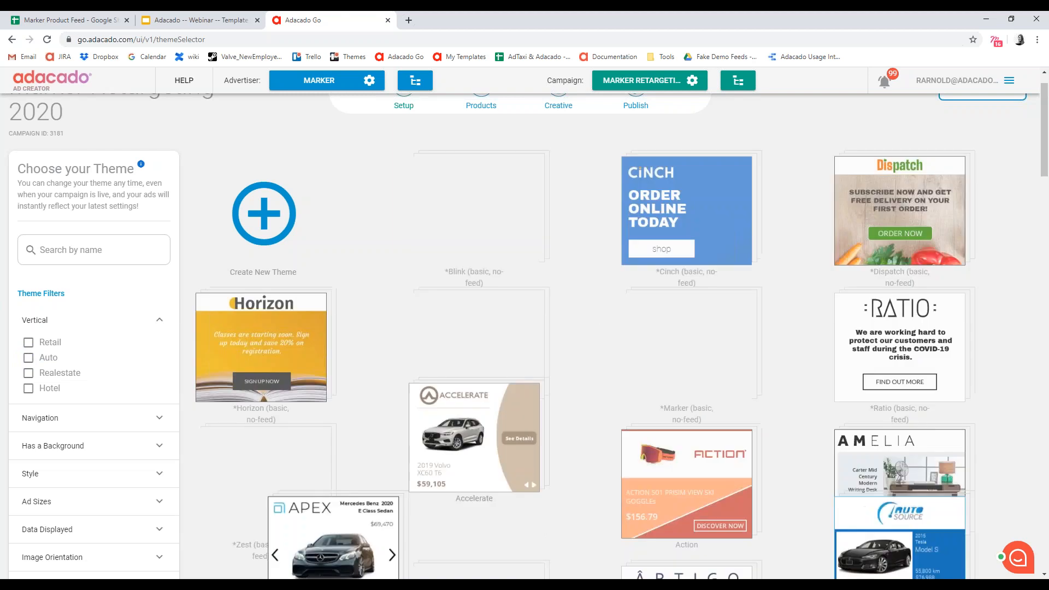
{"action": "left_click", "coordinate": [28, 342]}
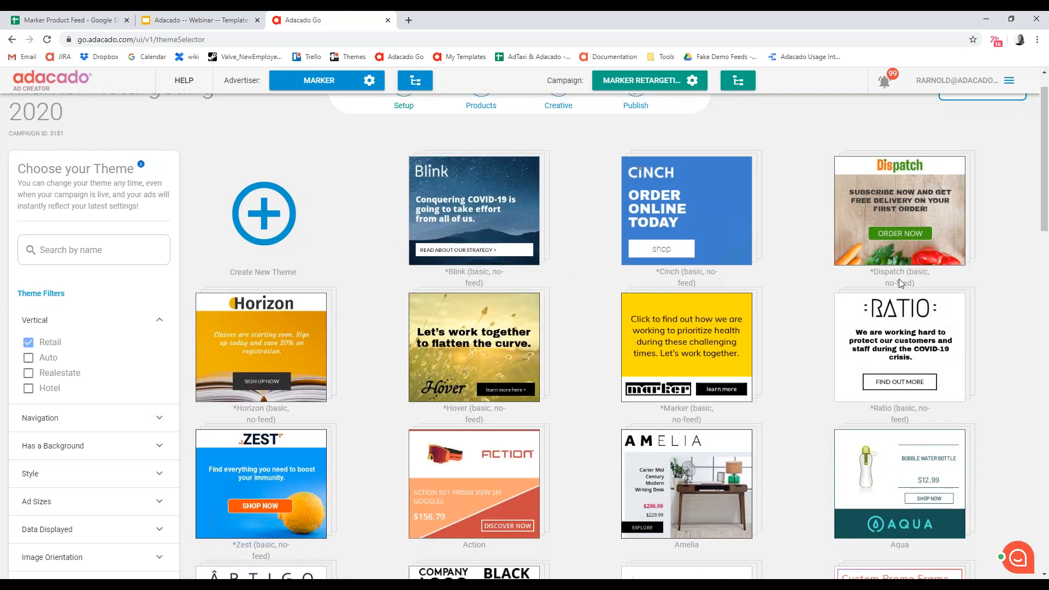
{"action": "scroll", "coordinate": [982, 257], "scroll_direction": "down", "scroll_amount": 5}
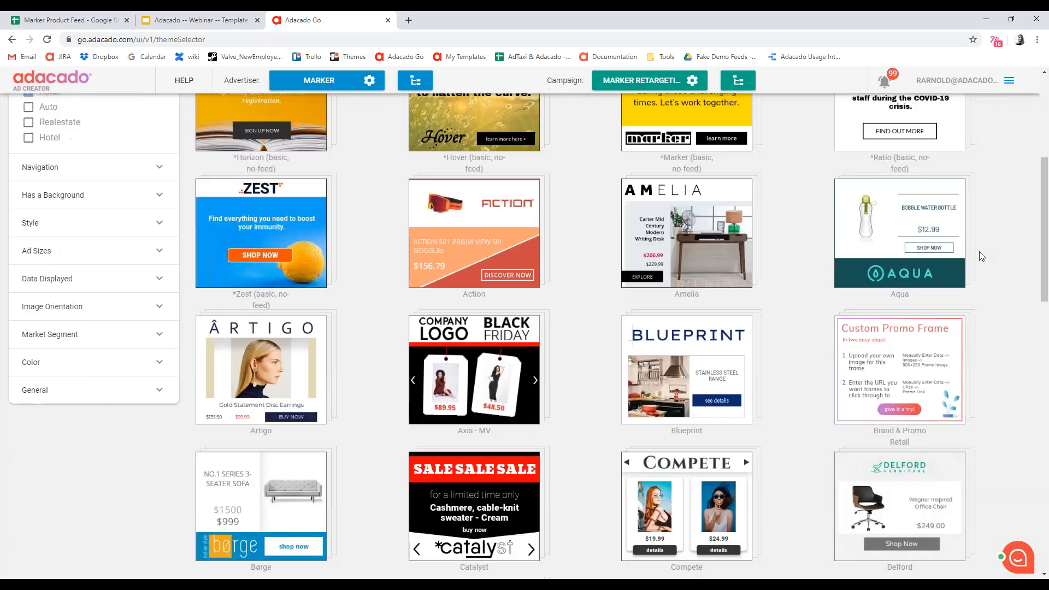
{"action": "scroll", "coordinate": [979, 251], "scroll_direction": "down", "scroll_amount": 9}
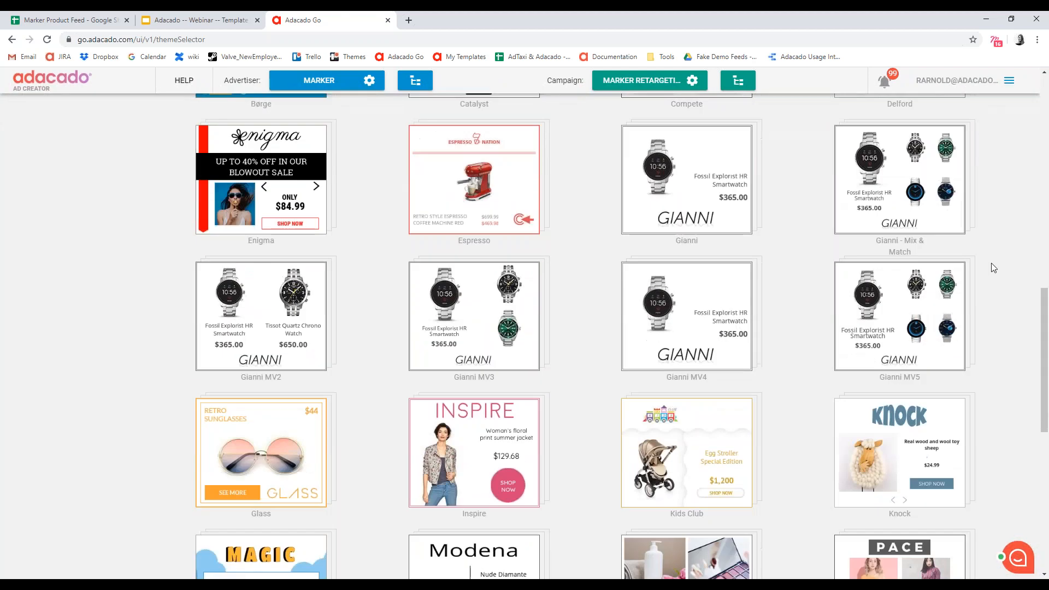
{"action": "scroll", "coordinate": [993, 266], "scroll_direction": "down", "scroll_amount": 8}
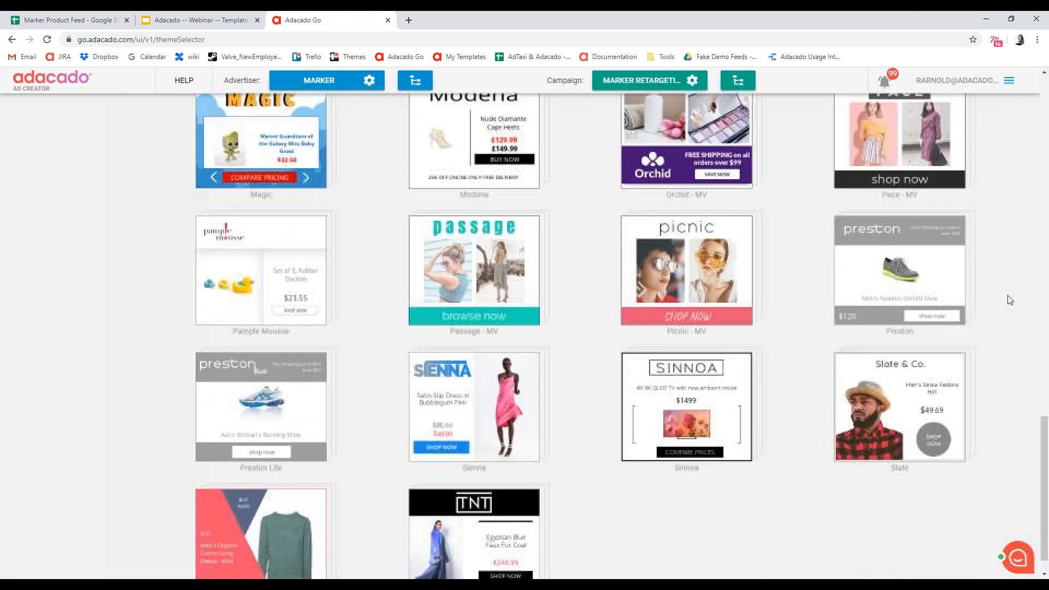
{"action": "scroll", "coordinate": [1008, 298], "scroll_direction": "down", "scroll_amount": 1}
{"action": "mouse_move", "coordinate": [845, 395]}
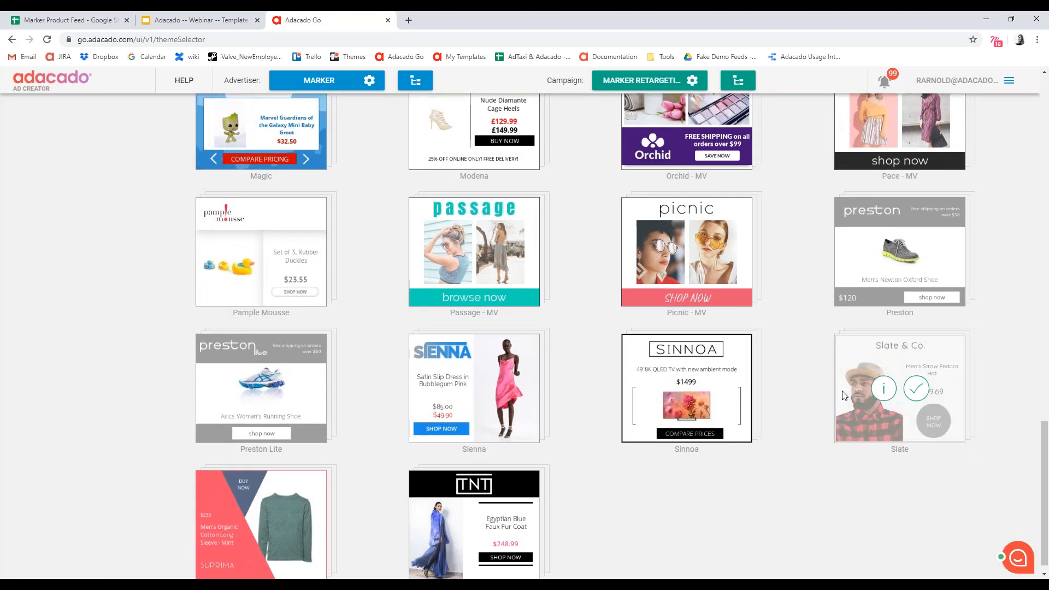
{"action": "scroll", "coordinate": [825, 382], "scroll_direction": "up", "scroll_amount": 7}
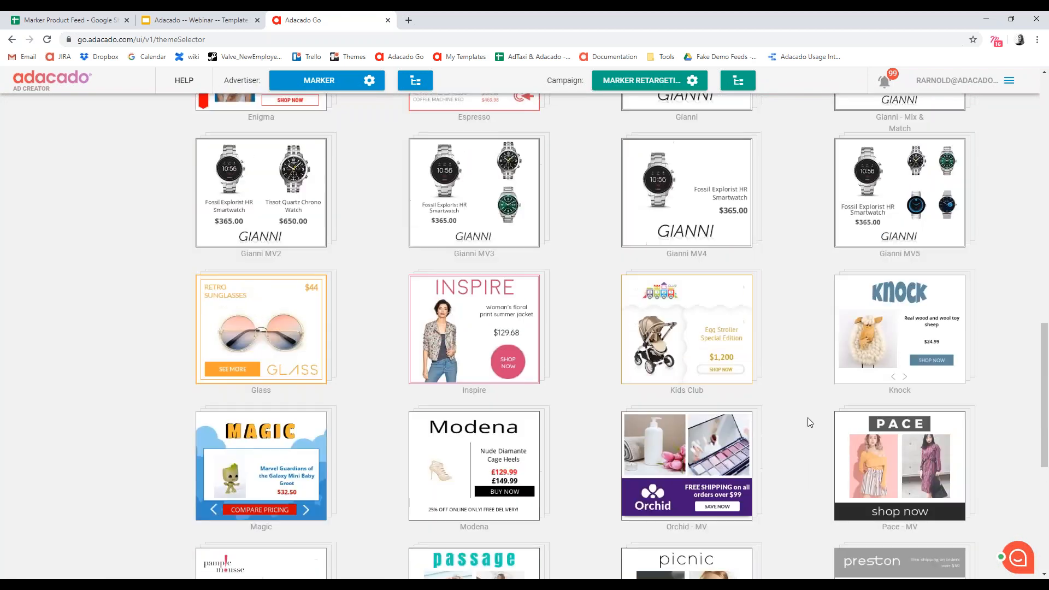
{"action": "scroll", "coordinate": [810, 422], "scroll_direction": "up", "scroll_amount": 6}
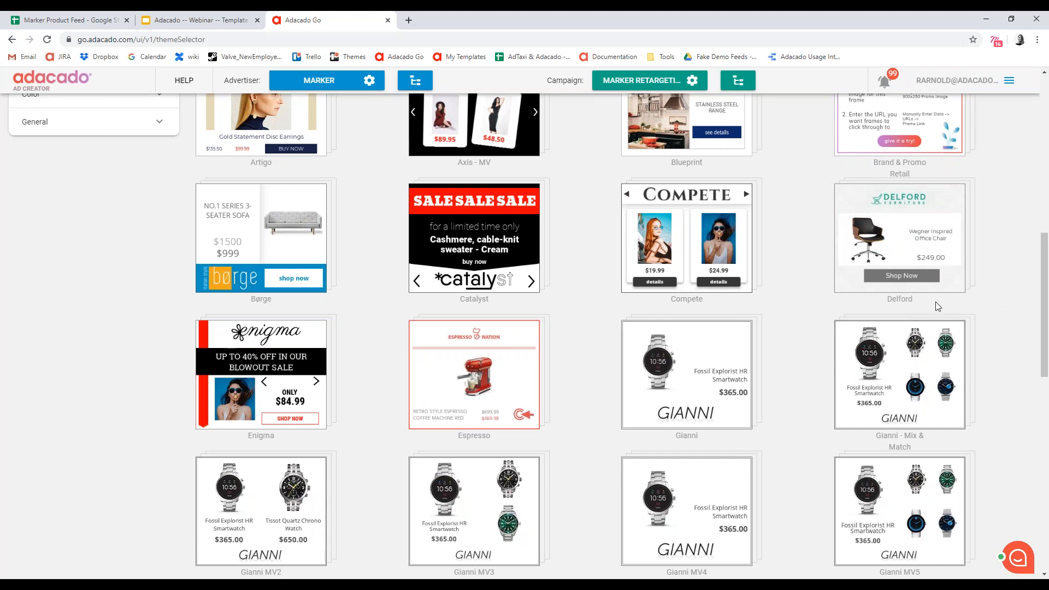
- Review the Delford theme's description, available assets and ad sizes, and close the details without saving
{"action": "mouse_move", "coordinate": [890, 261]}
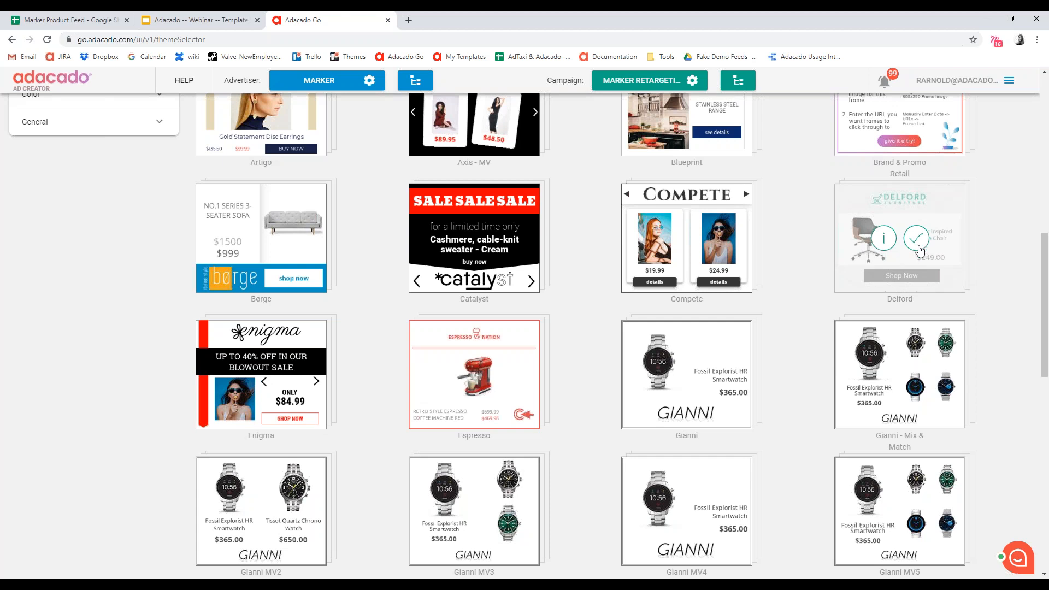
{"action": "left_click", "coordinate": [881, 244]}
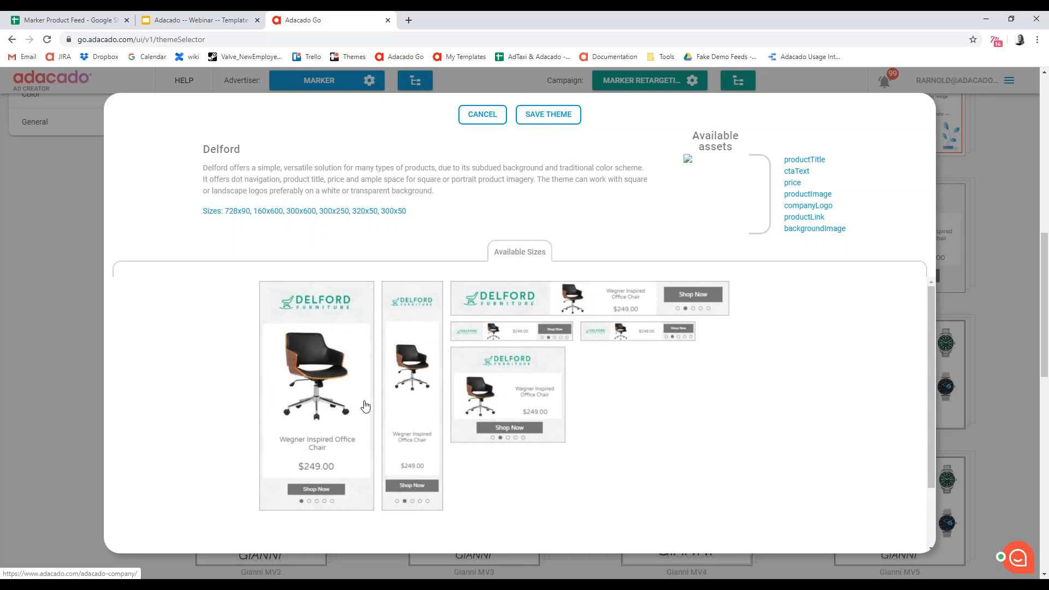
{"action": "left_click", "coordinate": [481, 114]}
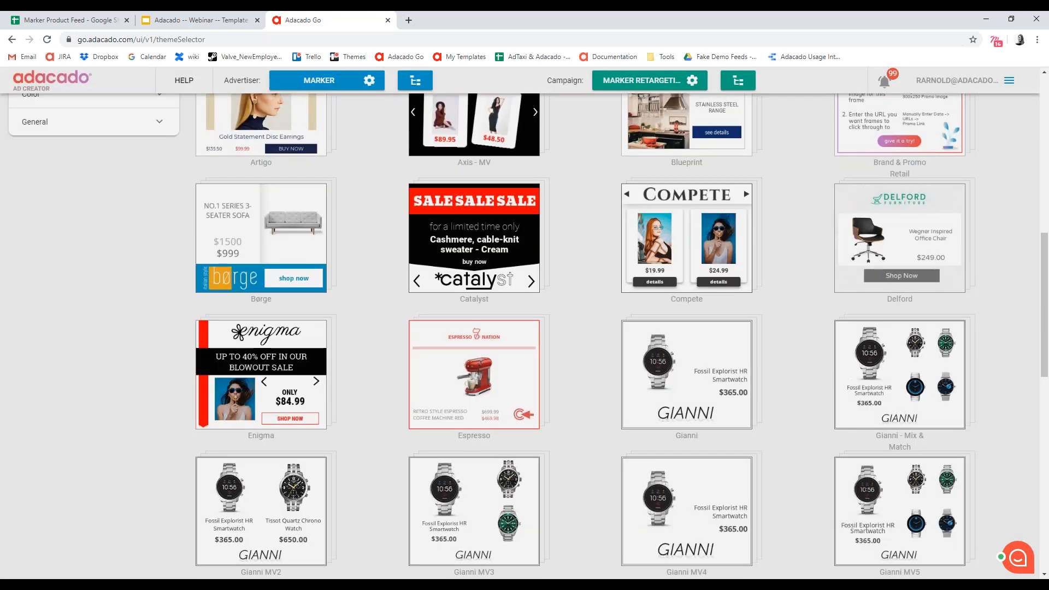
- Apply the Delford theme to the campaign and review its ad previews with the feed products
{"action": "mouse_move", "coordinate": [918, 243]}
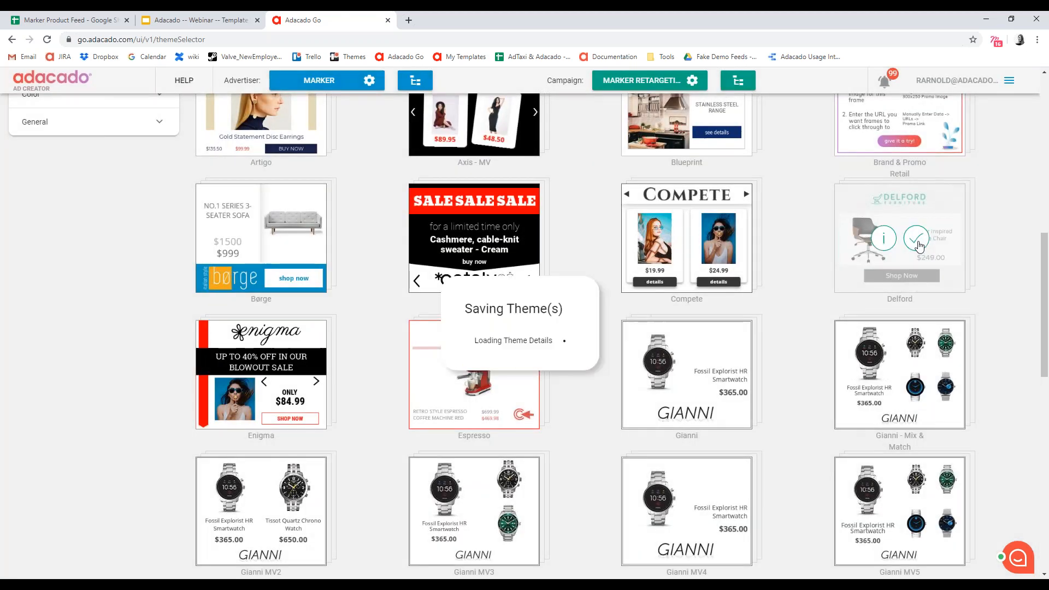
{"action": "left_click", "coordinate": [918, 243]}
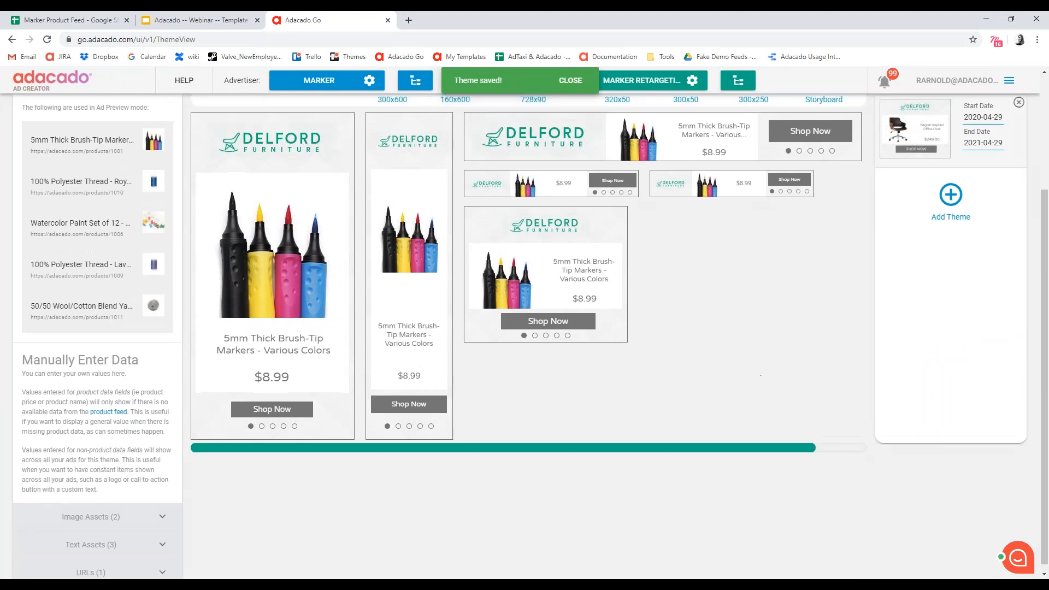
{"action": "scroll", "coordinate": [764, 399], "scroll_direction": "up", "scroll_amount": 2}
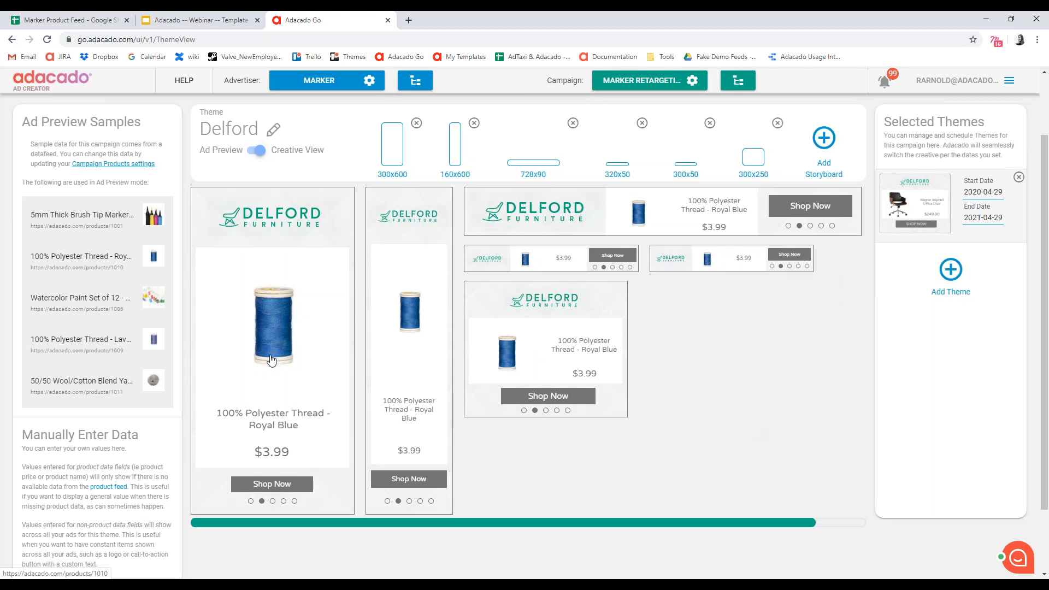
{"action": "scroll", "coordinate": [747, 423], "scroll_direction": "up", "scroll_amount": 1}
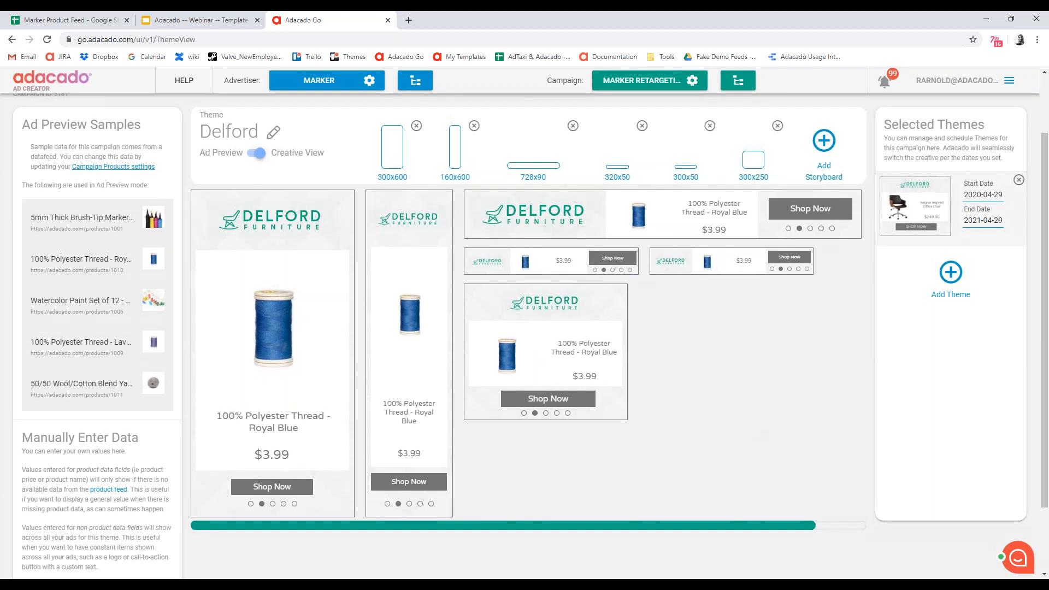
{"action": "scroll", "coordinate": [837, 476], "scroll_direction": "up", "scroll_amount": 1}
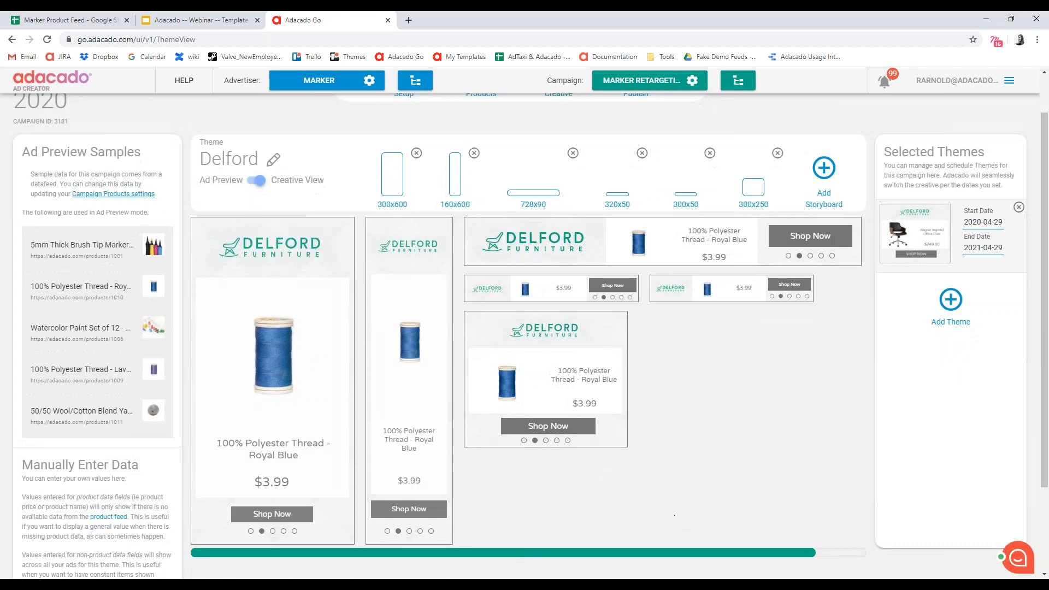
{"action": "scroll", "coordinate": [625, 507], "scroll_direction": "down", "scroll_amount": 1}
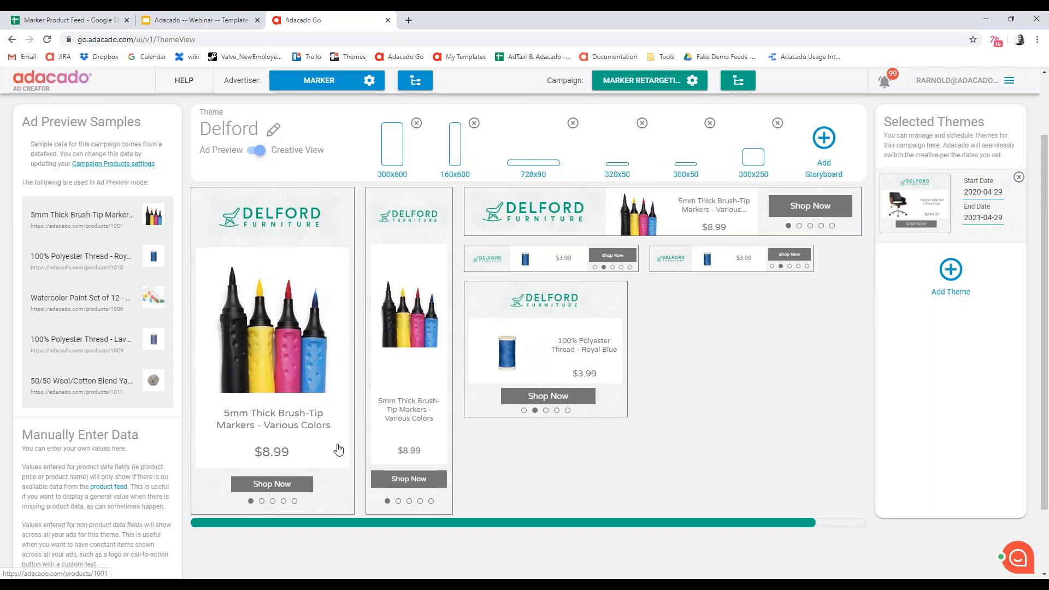
- Step through the feed products in the 300x600 ad preview as far as the Silver Fox wool/cotton yarn
{"action": "left_click", "coordinate": [263, 509]}
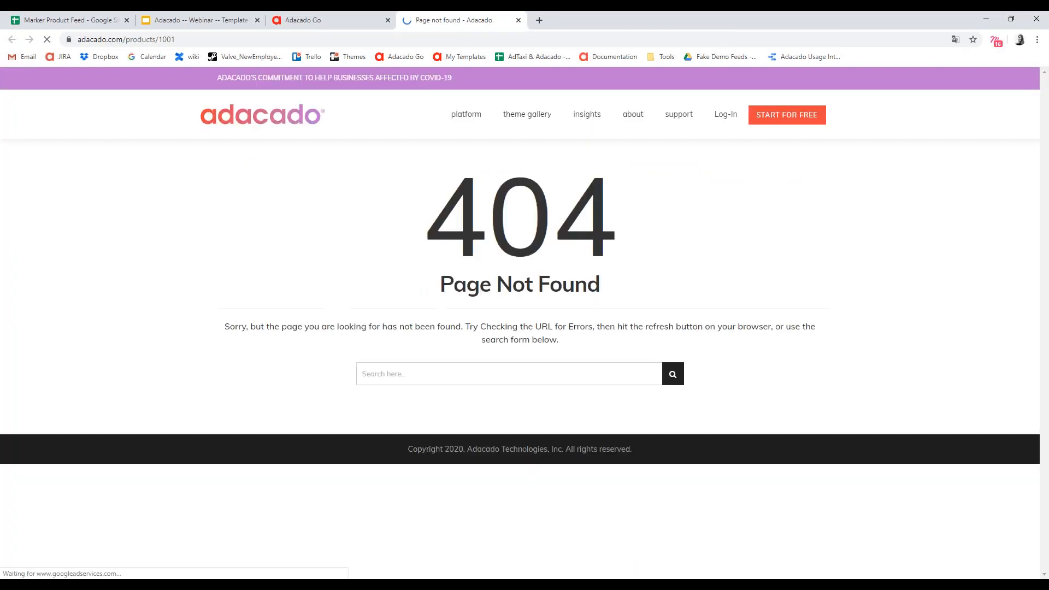
{"action": "middle_click", "coordinate": [426, 19]}
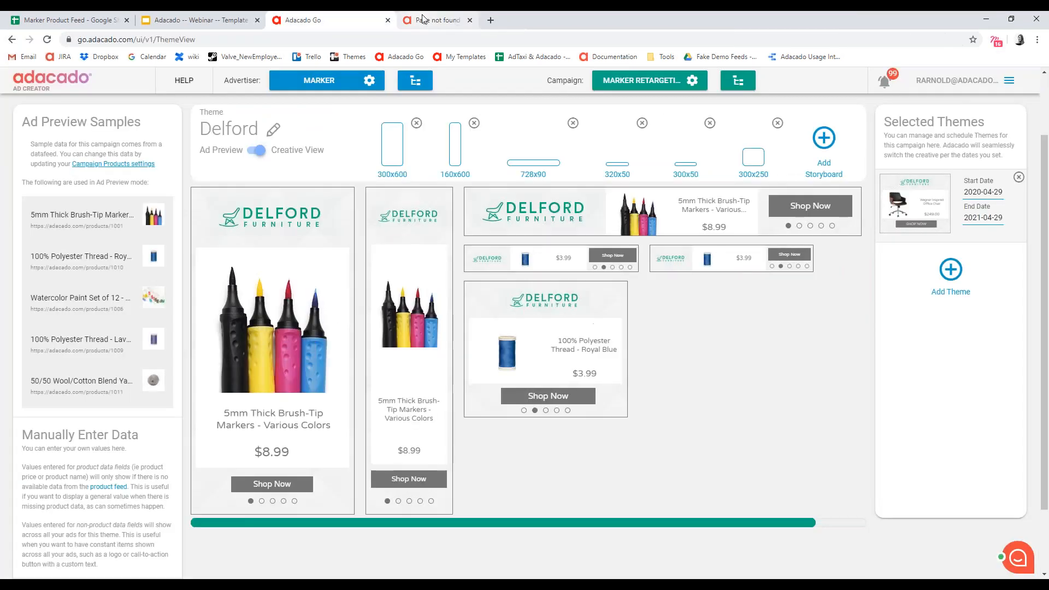
{"action": "left_click", "coordinate": [262, 502]}
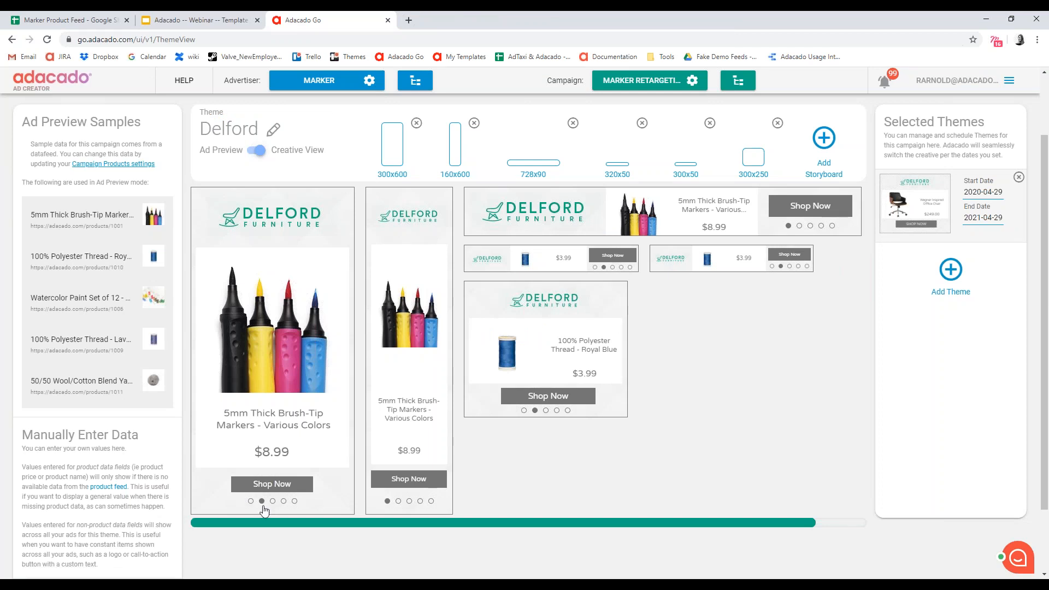
{"action": "left_click", "coordinate": [273, 501]}
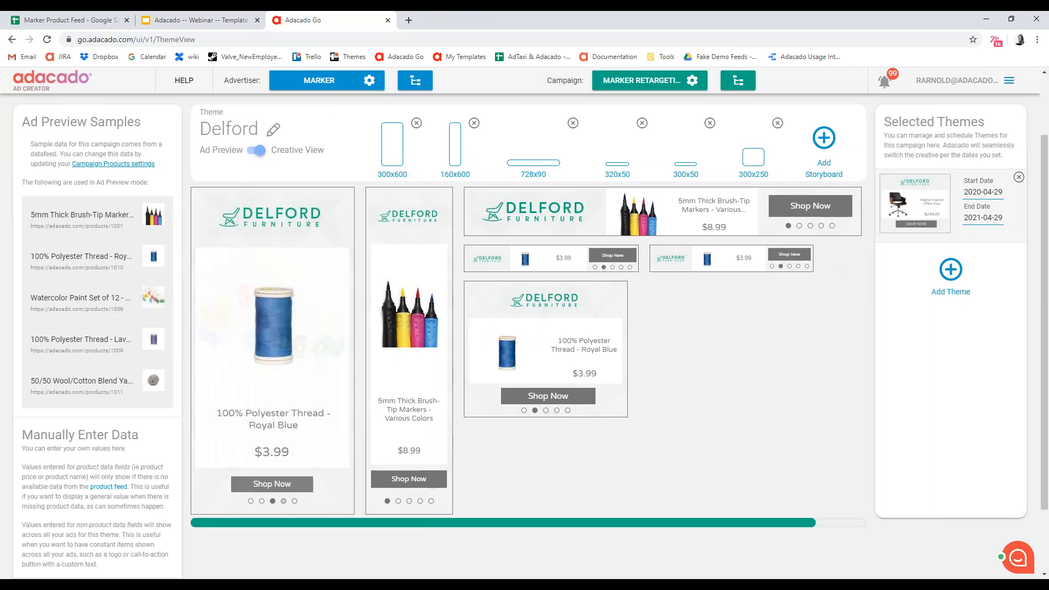
{"action": "left_click", "coordinate": [295, 501]}
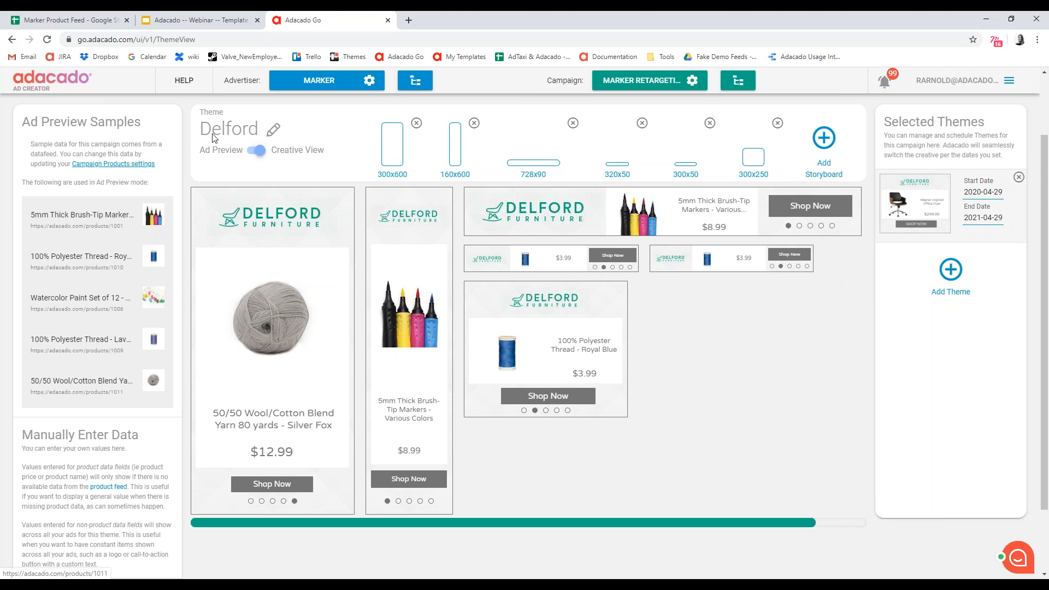
- Rename the Delford theme as Marker
{"action": "scroll", "coordinate": [416, 130], "scroll_direction": "up", "scroll_amount": 2}
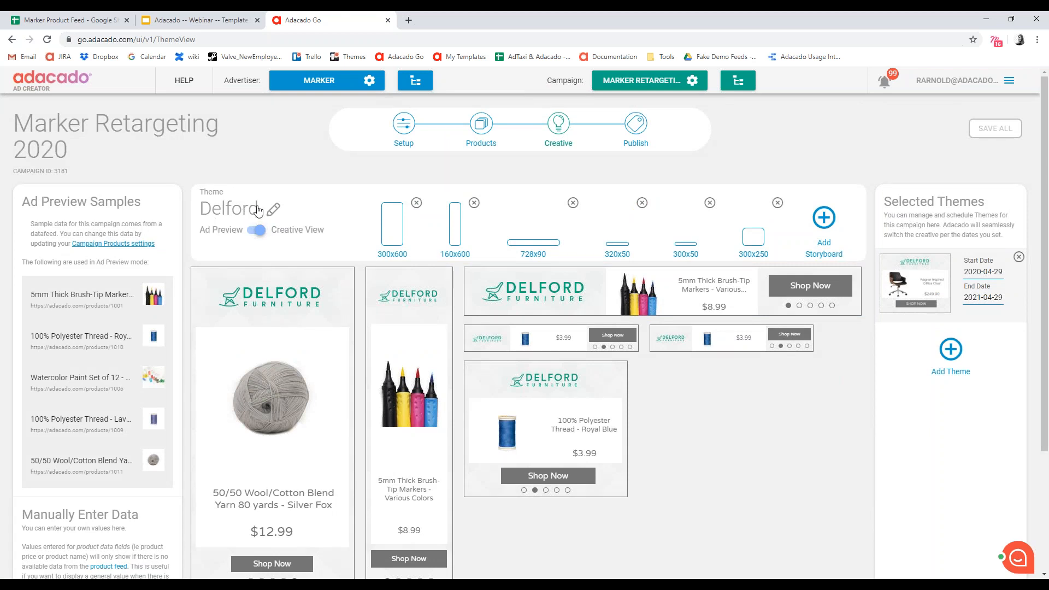
{"action": "scroll", "coordinate": [247, 219], "scroll_direction": "down", "scroll_amount": 1}
{"action": "left_click", "coordinate": [273, 169]}
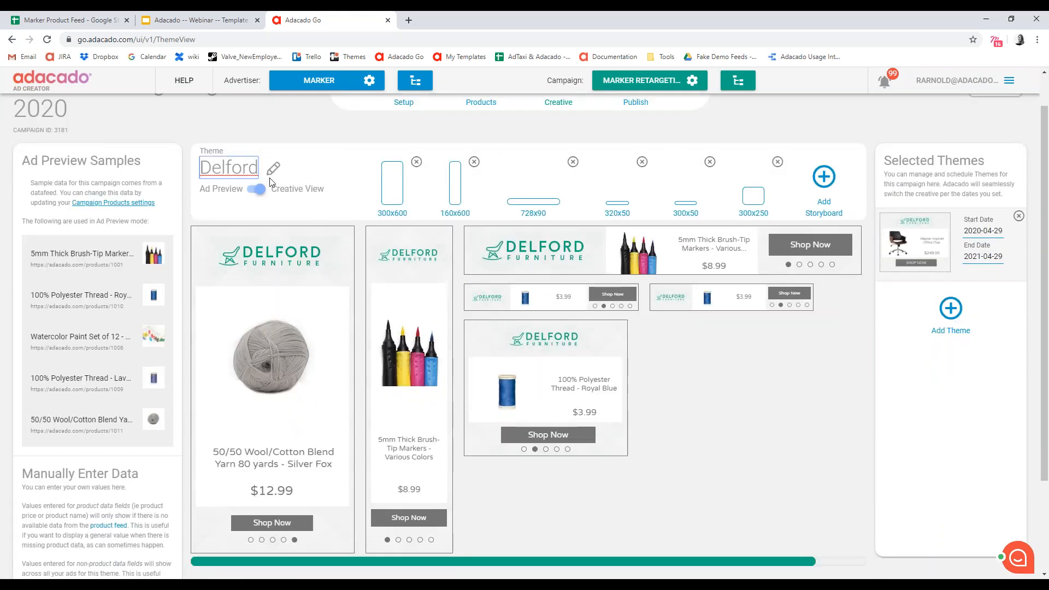
{"action": "double_click", "coordinate": [241, 170]}
{"action": "type", "text": "Marker"}
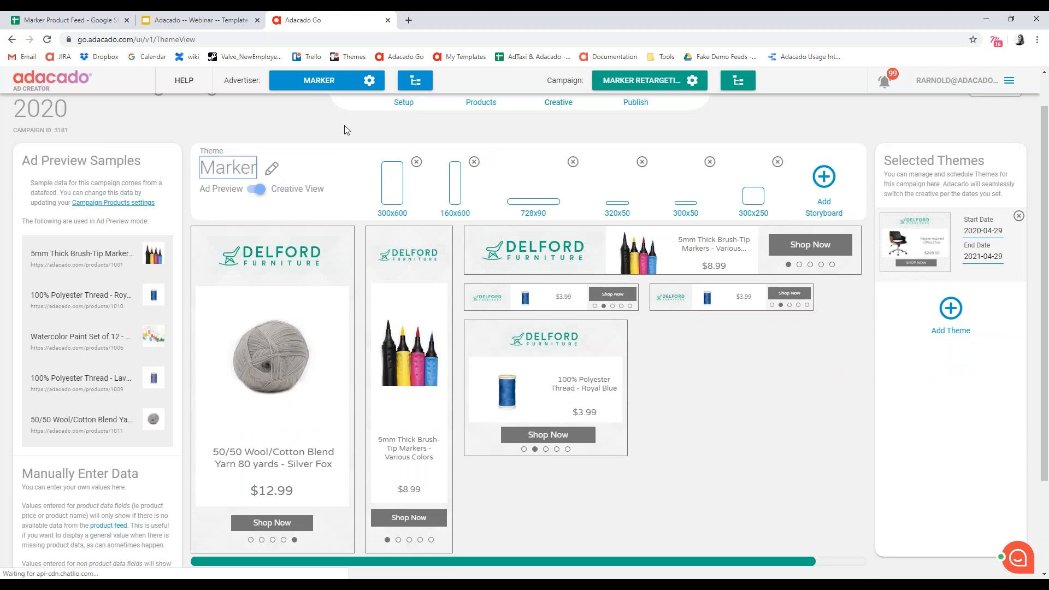
{"action": "key", "text": "Return"}
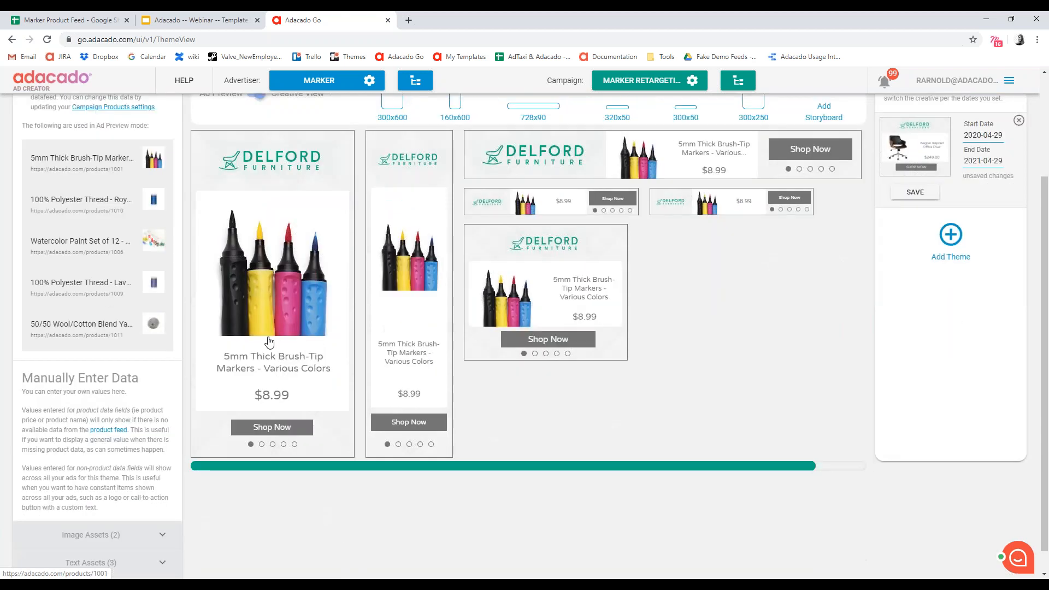
- Choose the Marker logo image as the theme's company logo and save the theme
{"action": "scroll", "coordinate": [131, 170], "scroll_direction": "down", "scroll_amount": 2}
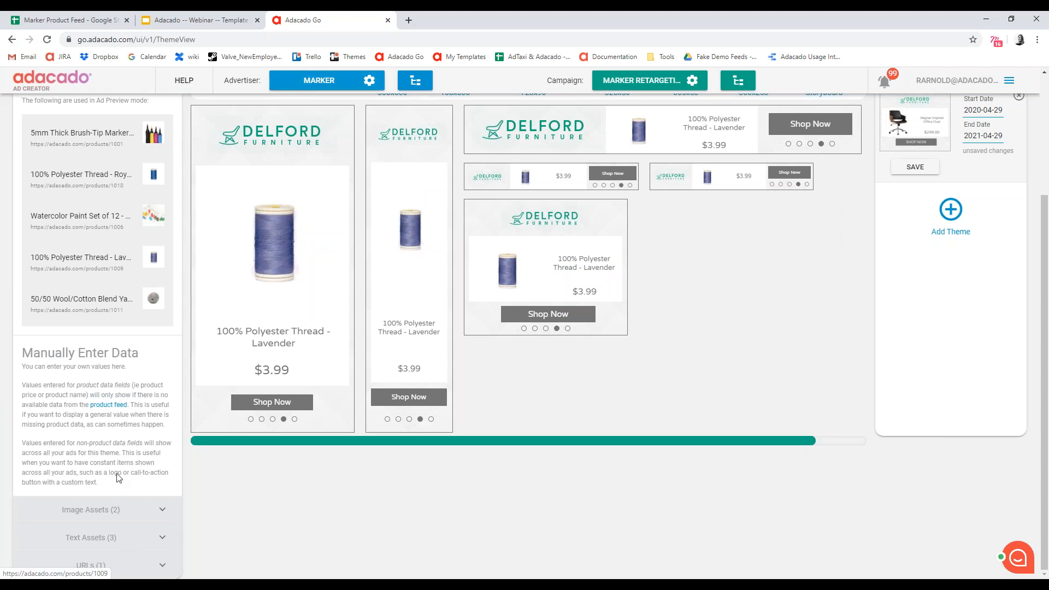
{"action": "left_click", "coordinate": [117, 511]}
{"action": "scroll", "coordinate": [218, 422], "scroll_direction": "down", "scroll_amount": 1}
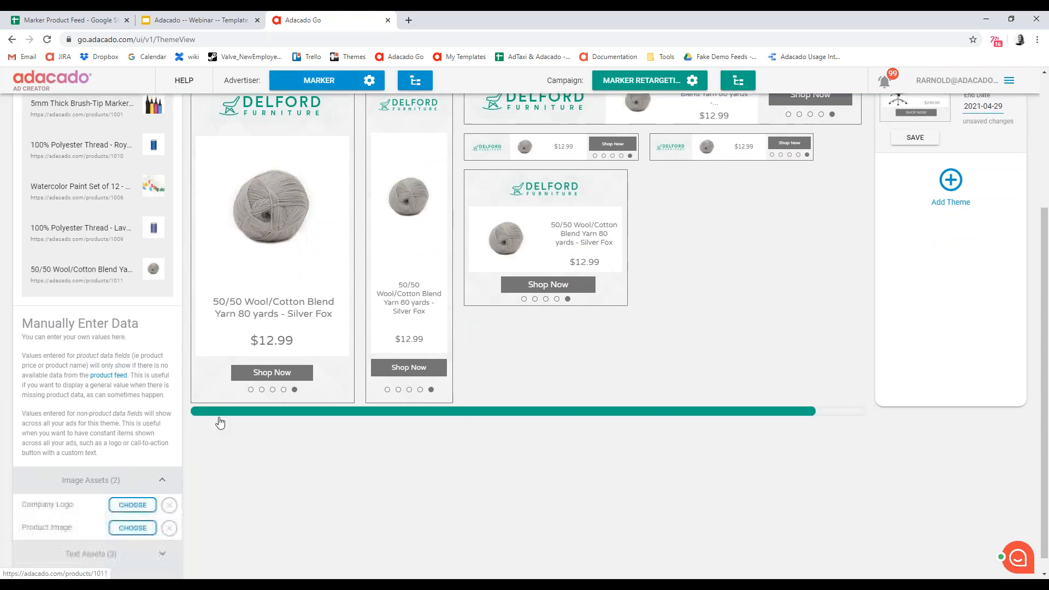
{"action": "scroll", "coordinate": [282, 158], "scroll_direction": "up", "scroll_amount": 1}
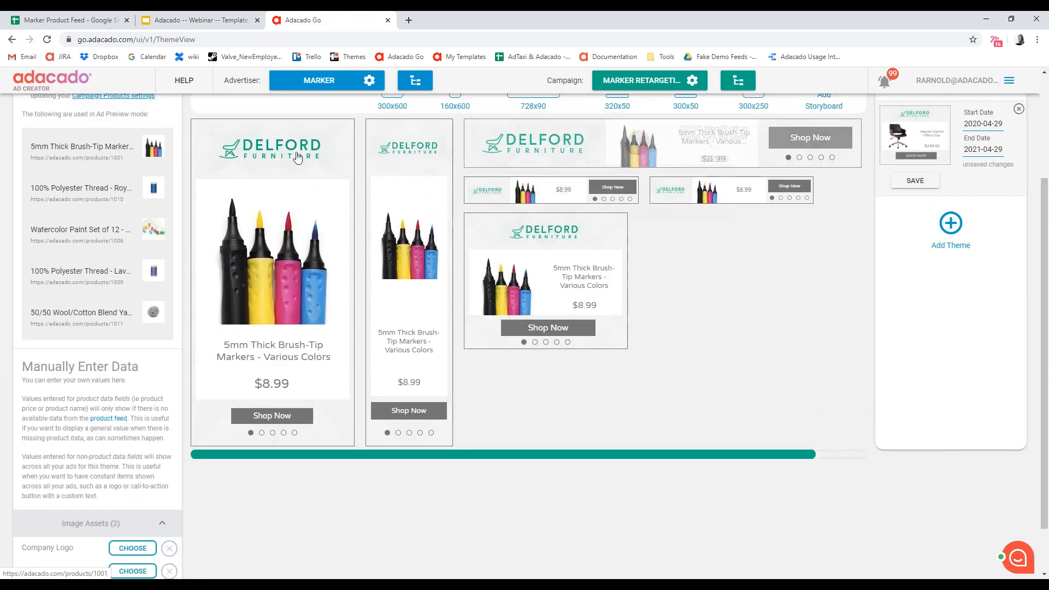
{"action": "scroll", "coordinate": [107, 462], "scroll_direction": "down", "scroll_amount": 1}
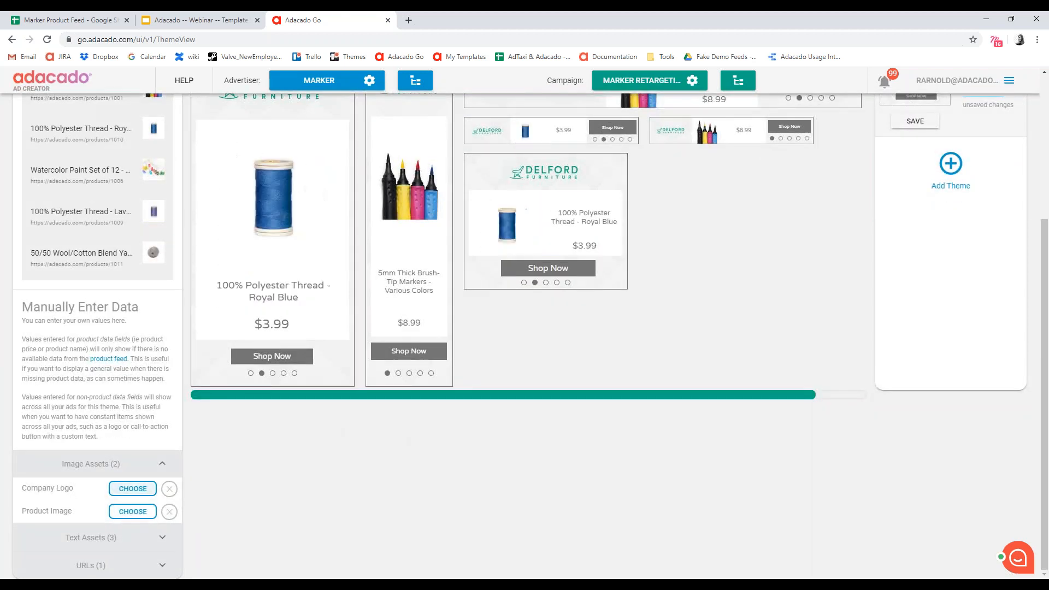
{"action": "left_click", "coordinate": [132, 488]}
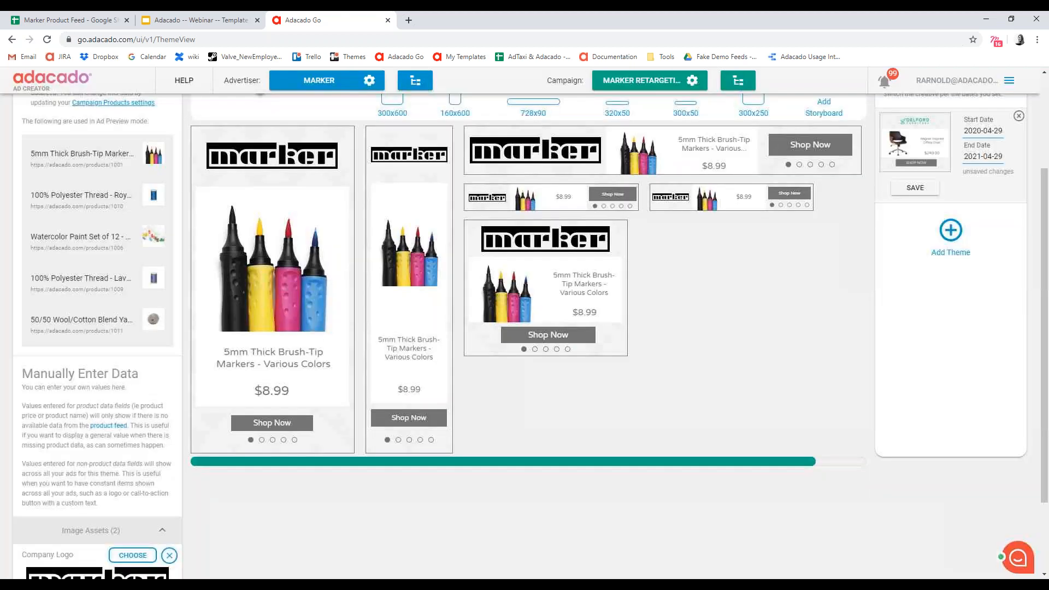
{"action": "scroll", "coordinate": [727, 410], "scroll_direction": "up", "scroll_amount": 1}
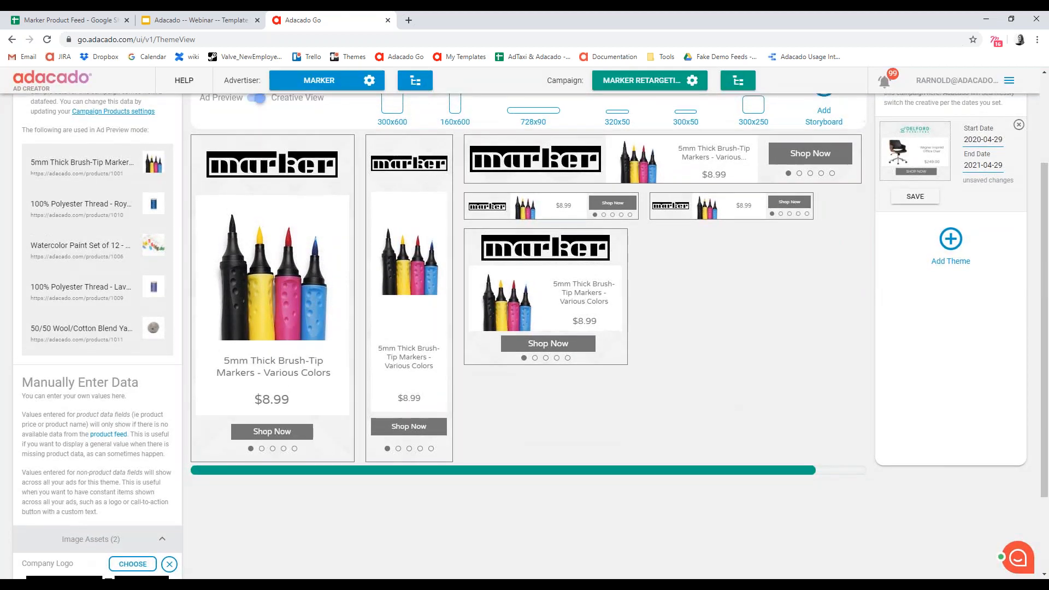
{"action": "scroll", "coordinate": [829, 350], "scroll_direction": "up", "scroll_amount": 4}
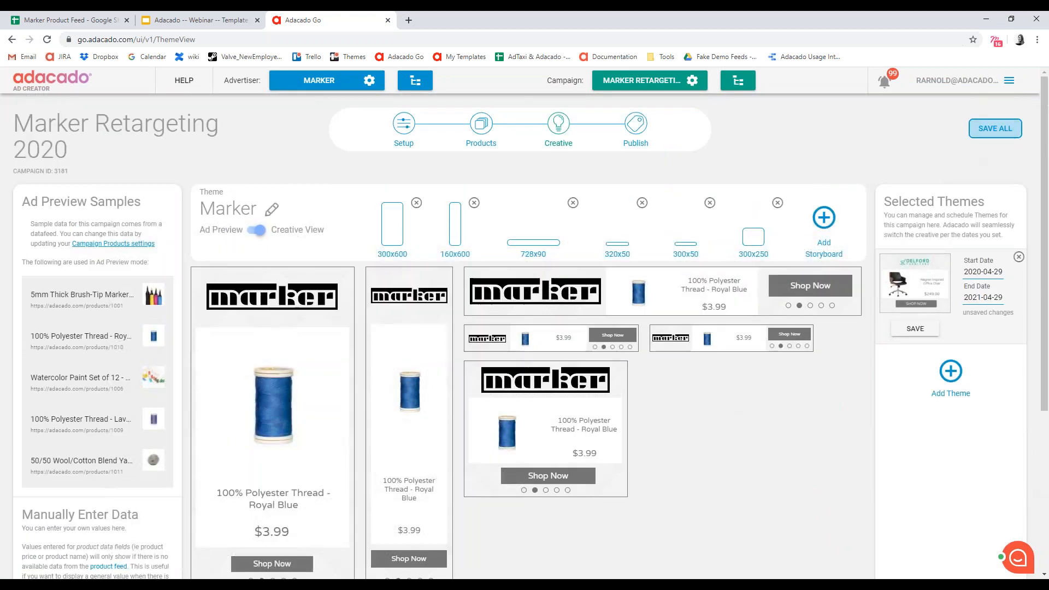
{"action": "left_click", "coordinate": [915, 329]}
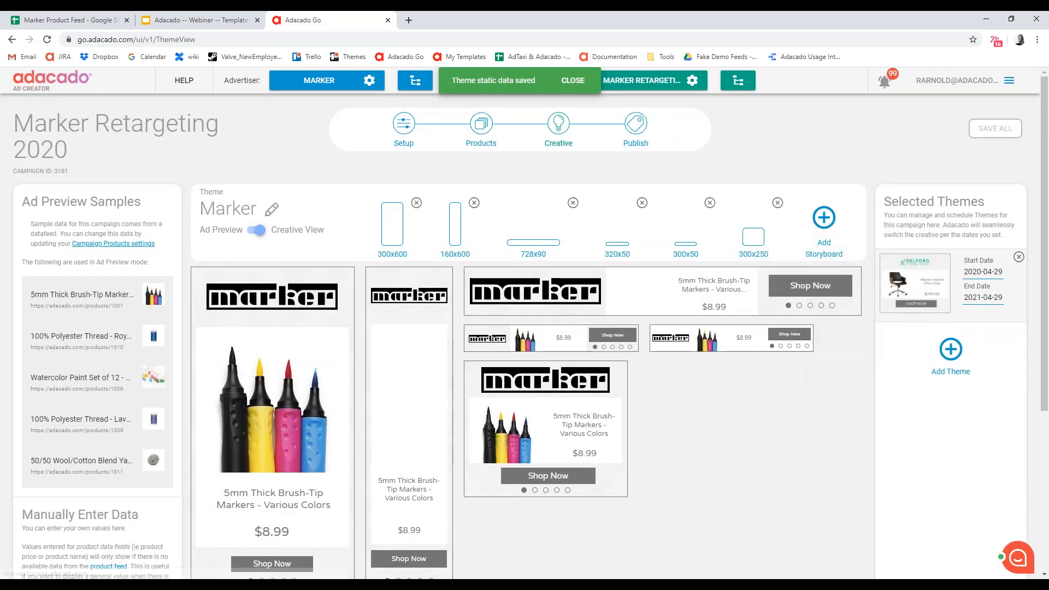
- Set the theme's CTA button text to "shop"
{"action": "scroll", "coordinate": [711, 461], "scroll_direction": "down", "scroll_amount": 5}
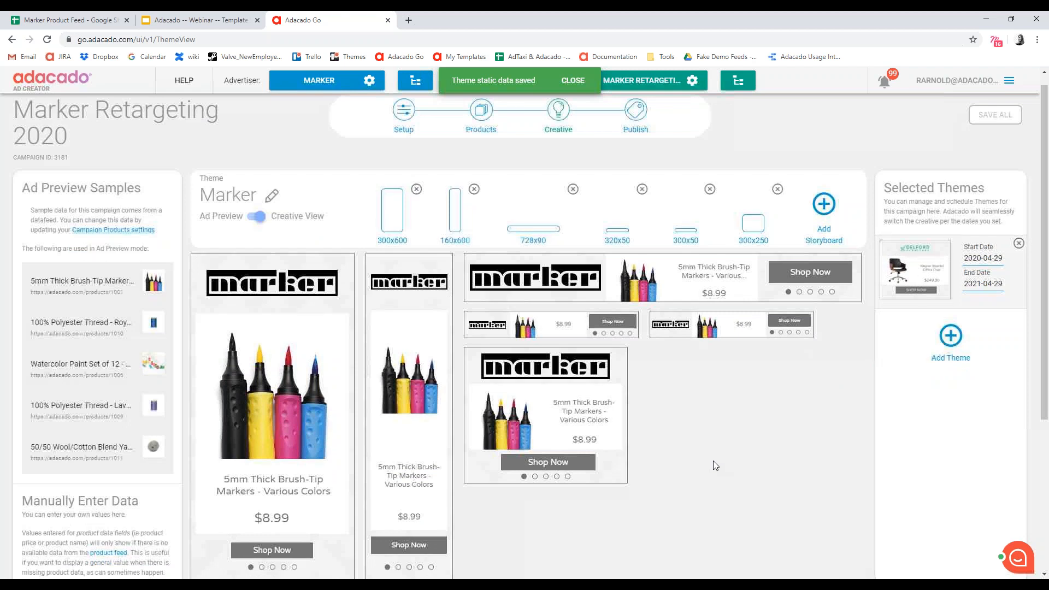
{"action": "scroll", "coordinate": [605, 368], "scroll_direction": "down", "scroll_amount": 3}
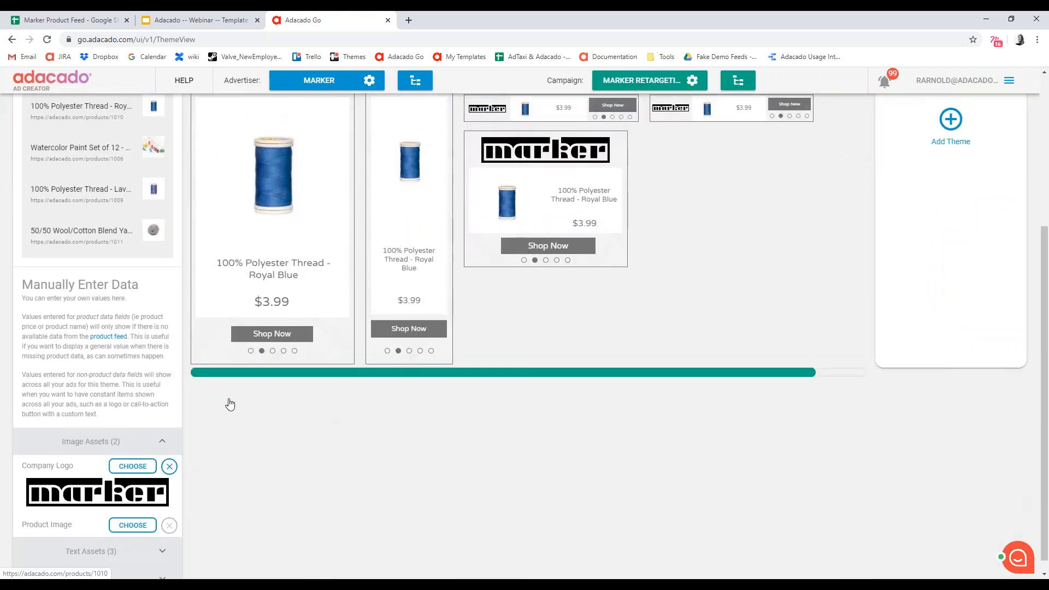
{"action": "left_click", "coordinate": [164, 440]}
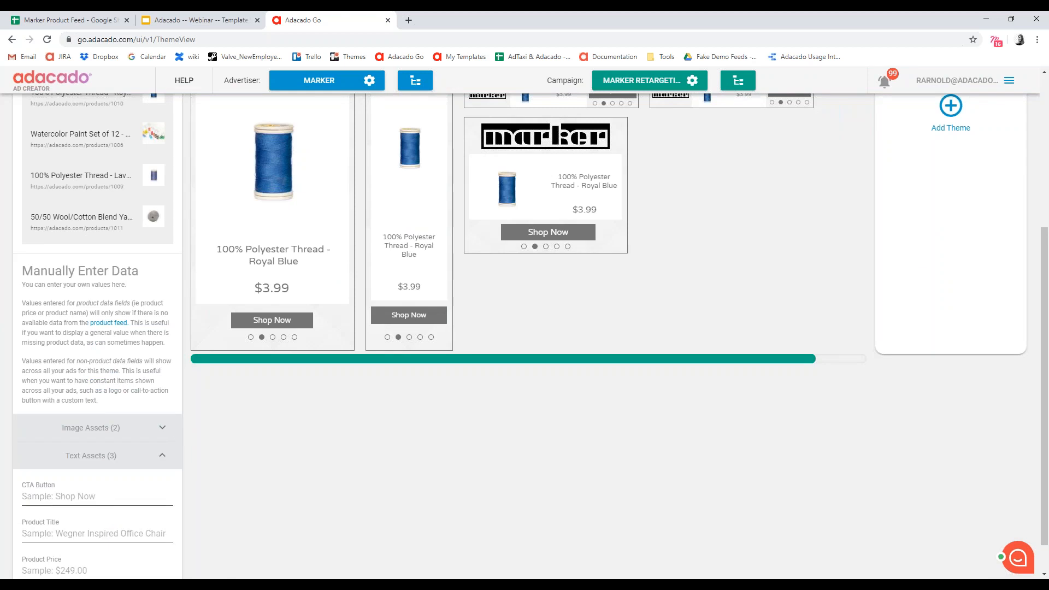
{"action": "left_click", "coordinate": [66, 500]}
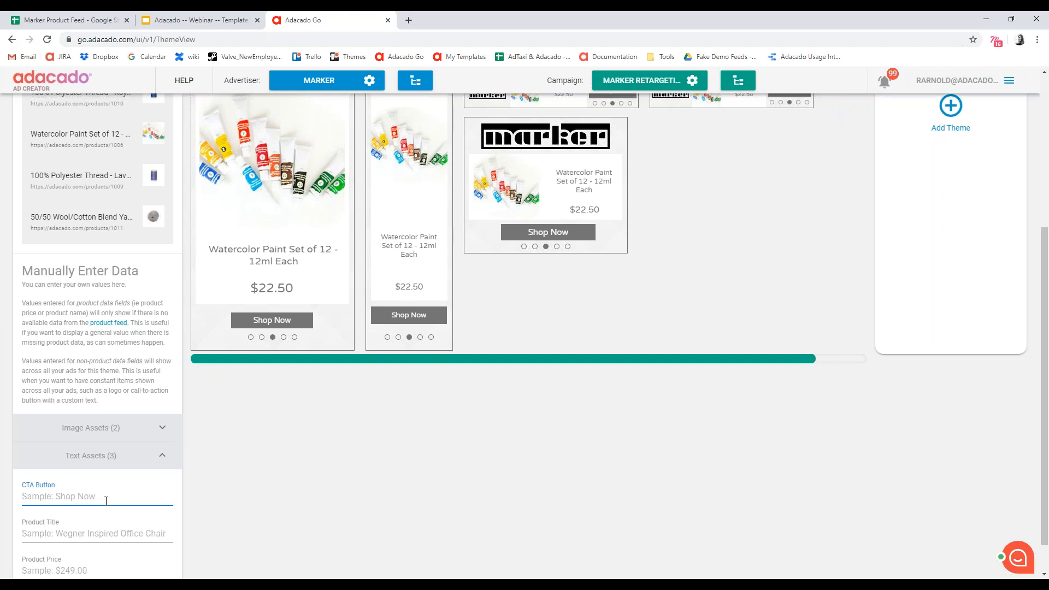
{"action": "type", "text": "shop"}
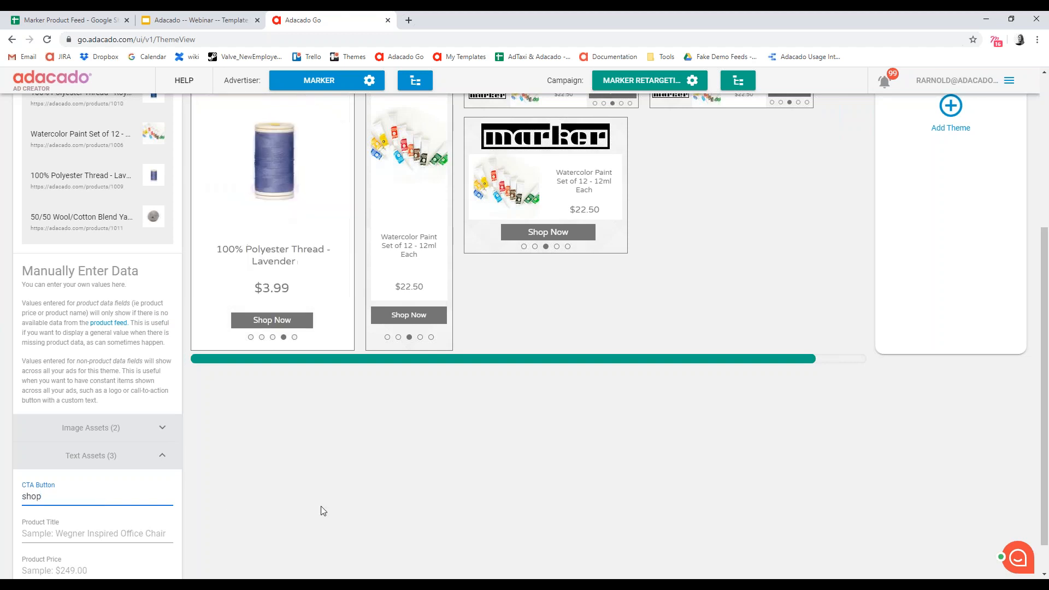
{"action": "left_click", "coordinate": [367, 495]}
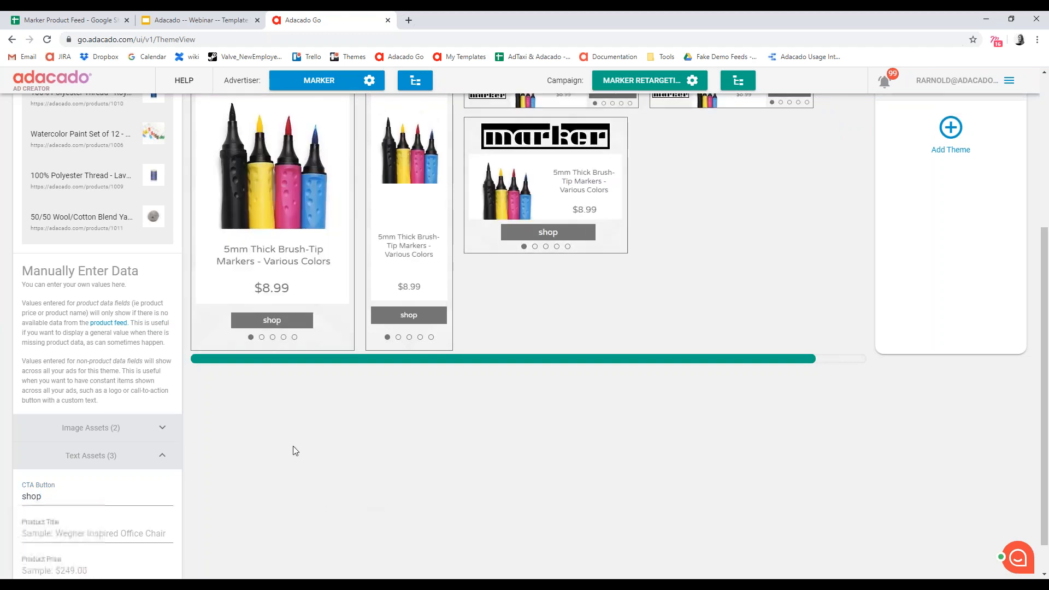
- Look through the manually entered product title and price fields, the image assets and the product page link
{"action": "scroll", "coordinate": [293, 446], "scroll_direction": "down", "scroll_amount": 1}
{"action": "left_click", "coordinate": [57, 499]}
{"action": "key", "text": "Tab"}
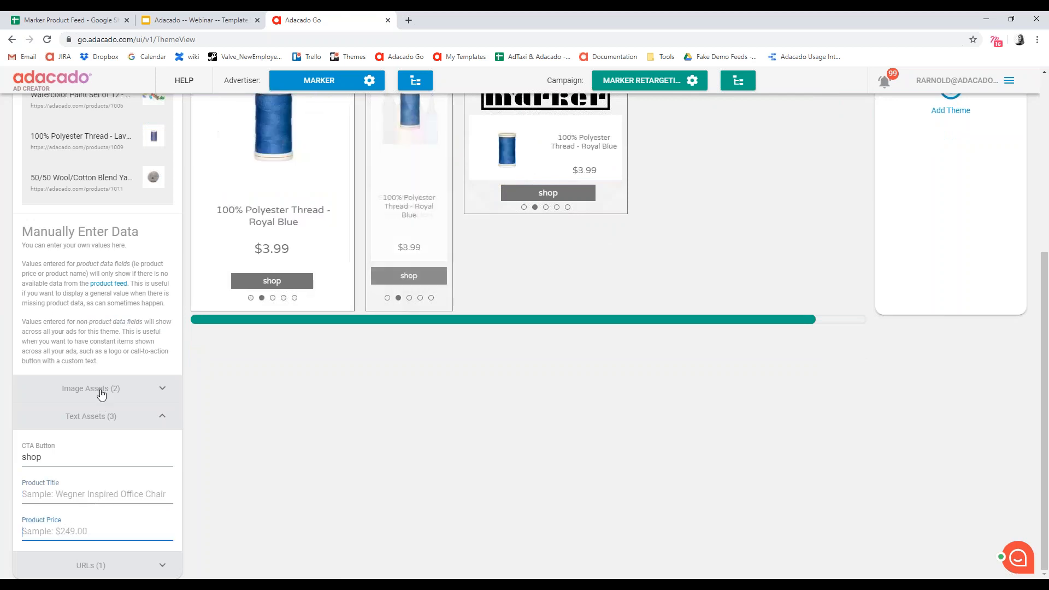
{"action": "left_click", "coordinate": [101, 390]}
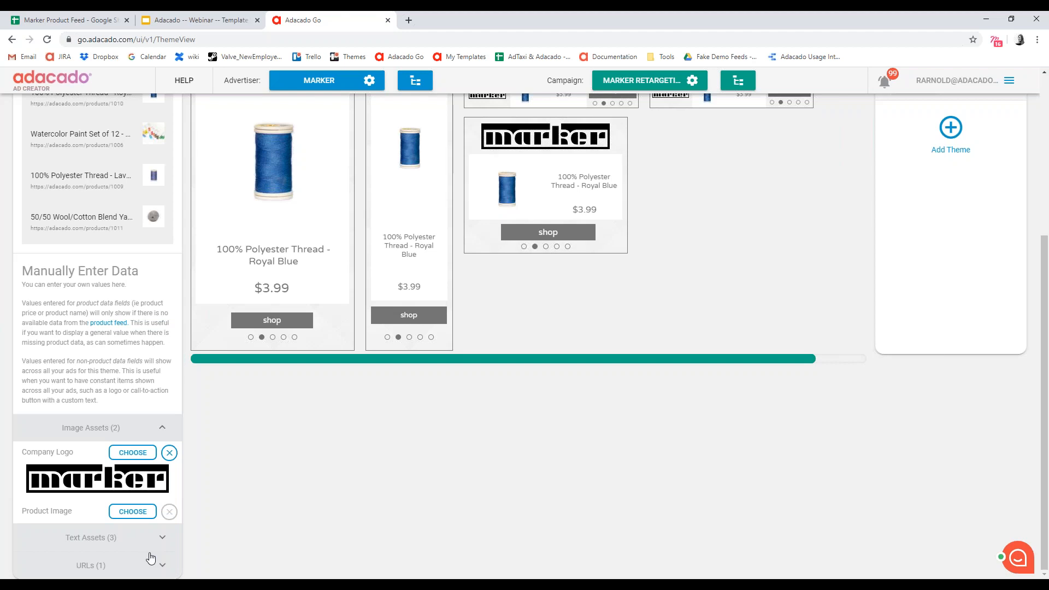
{"action": "left_click", "coordinate": [119, 568]}
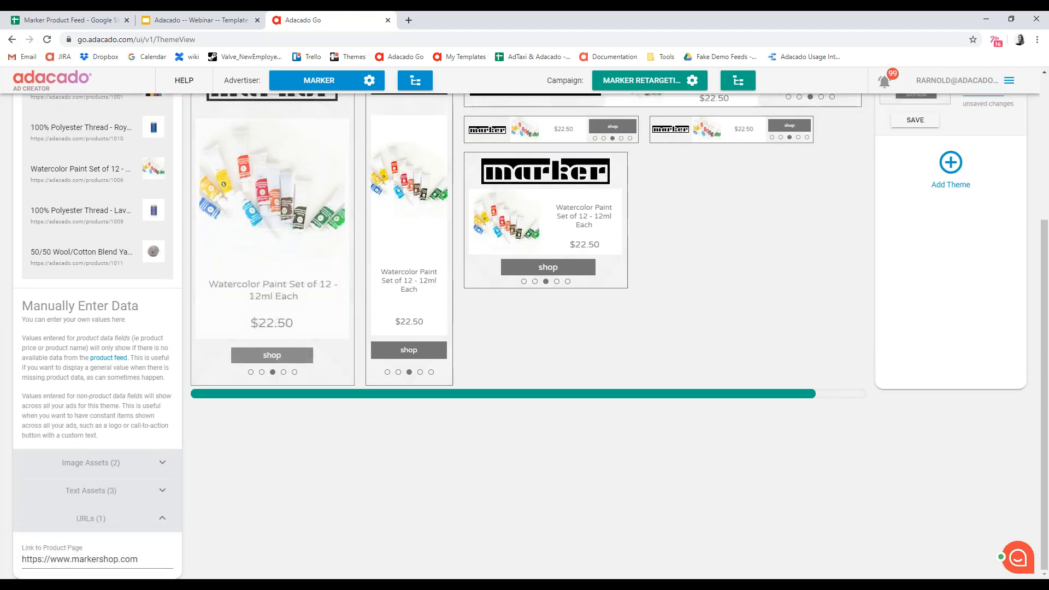
{"action": "left_click", "coordinate": [117, 463]}
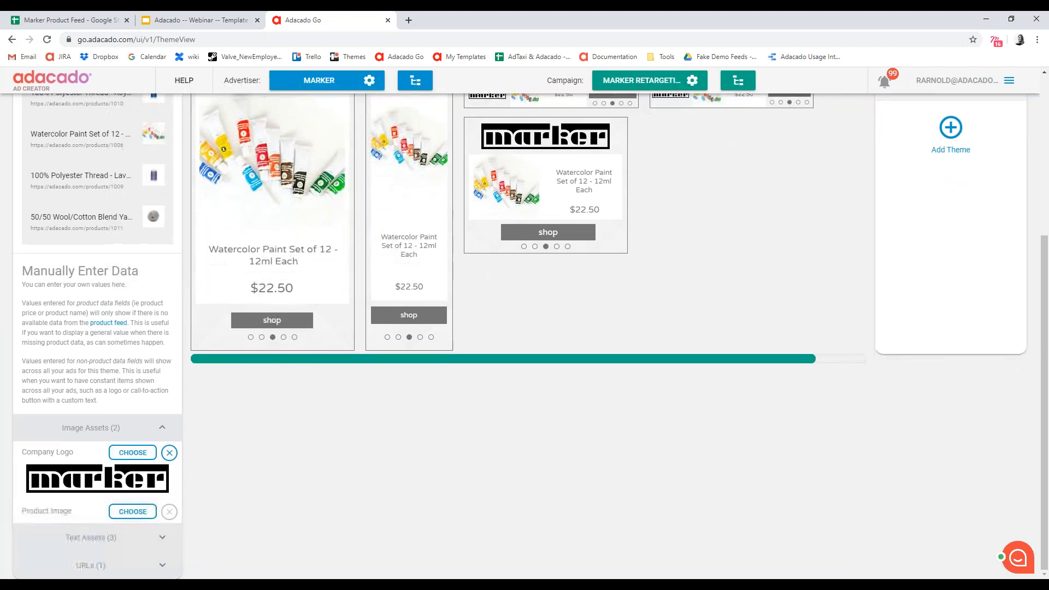
{"action": "left_click", "coordinate": [110, 538]}
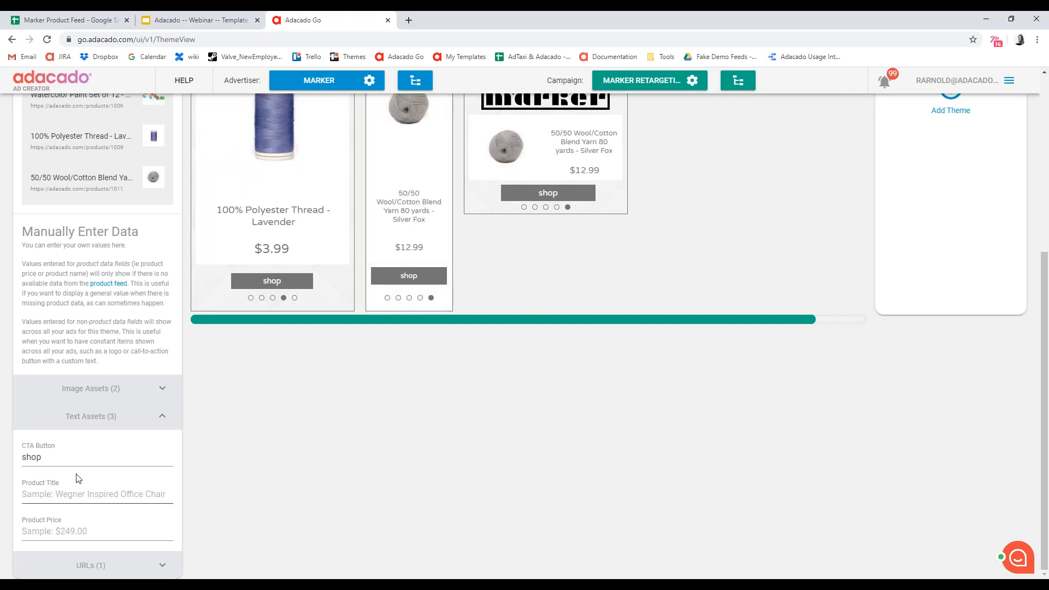
- Save all changes to the campaign's creative
{"action": "scroll", "coordinate": [339, 445], "scroll_direction": "up", "scroll_amount": 2}
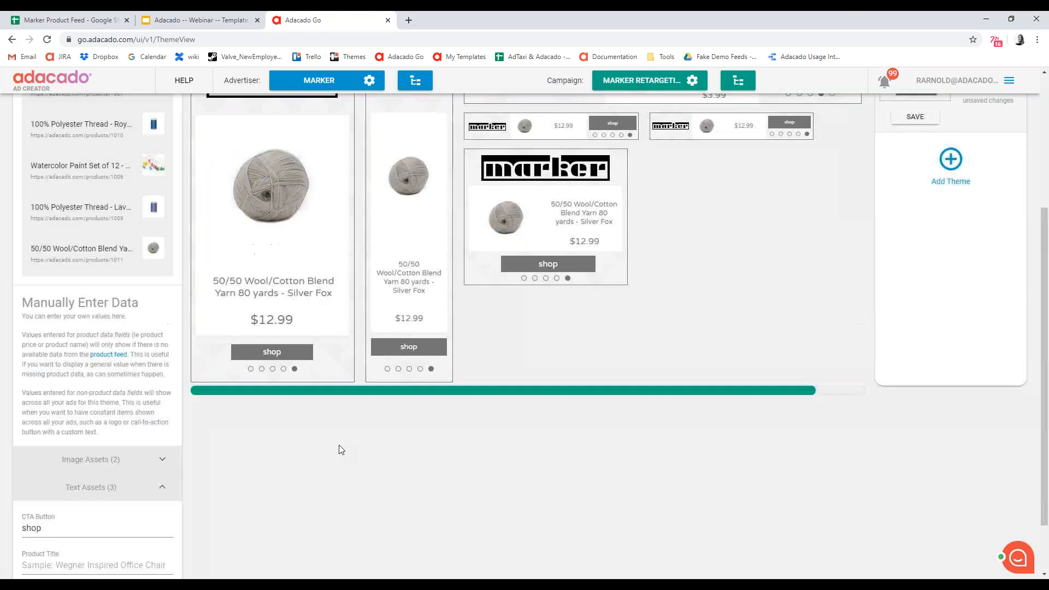
{"action": "scroll", "coordinate": [633, 363], "scroll_direction": "up", "scroll_amount": 3}
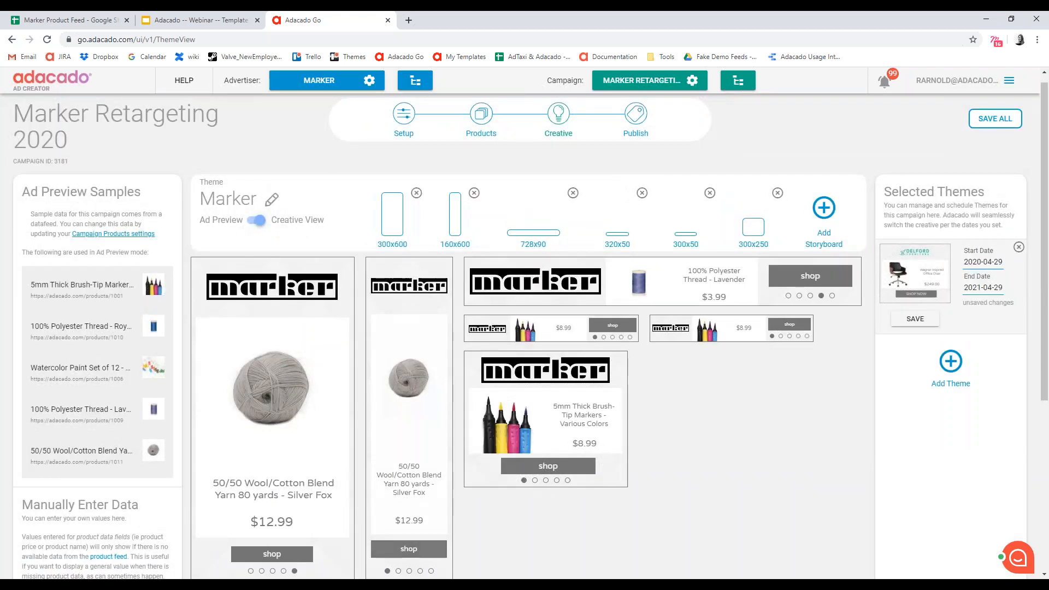
{"action": "left_click", "coordinate": [970, 118]}
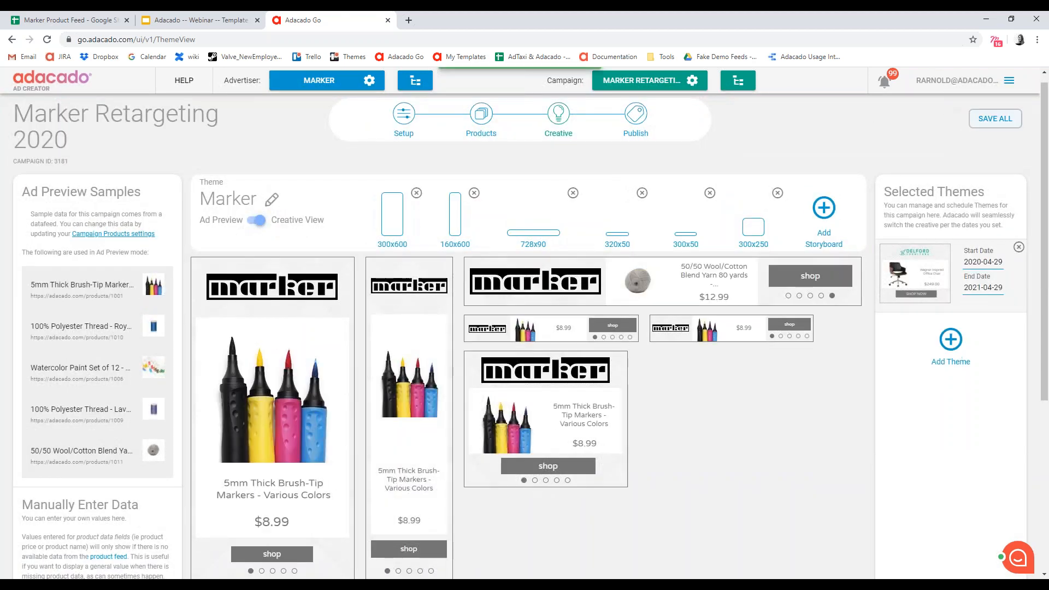
{"action": "scroll", "coordinate": [779, 457], "scroll_direction": "up", "scroll_amount": 1}
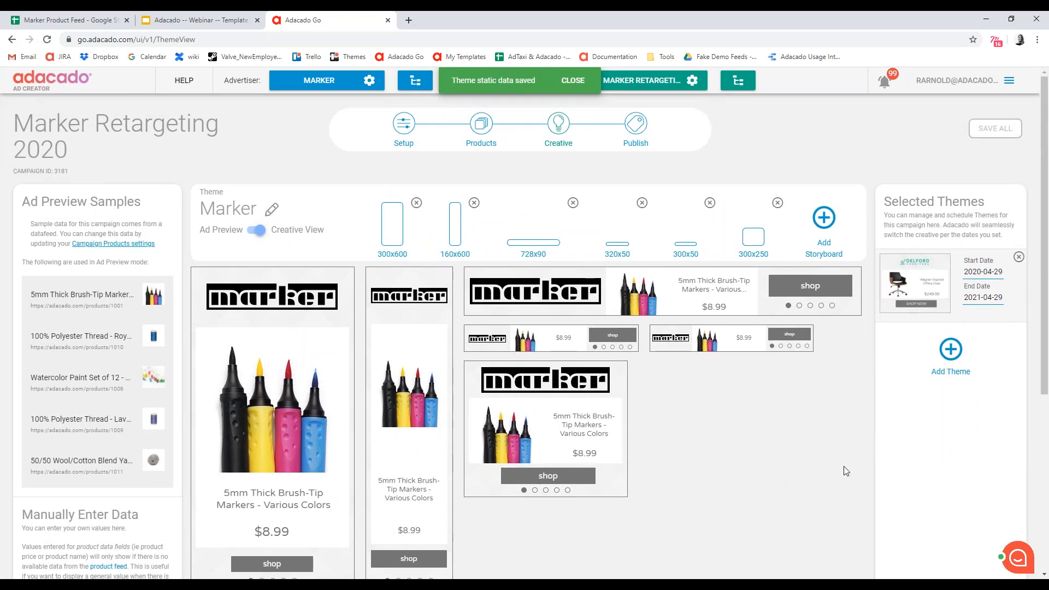
{"action": "scroll", "coordinate": [441, 496], "scroll_direction": "down", "scroll_amount": 2}
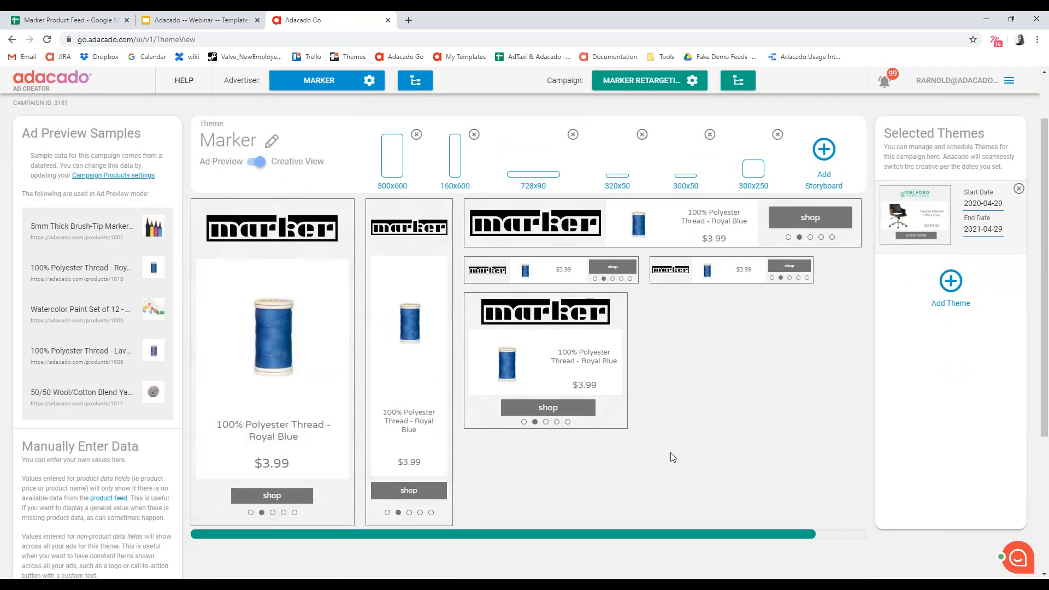
{"action": "scroll", "coordinate": [696, 435], "scroll_direction": "up", "scroll_amount": 2}
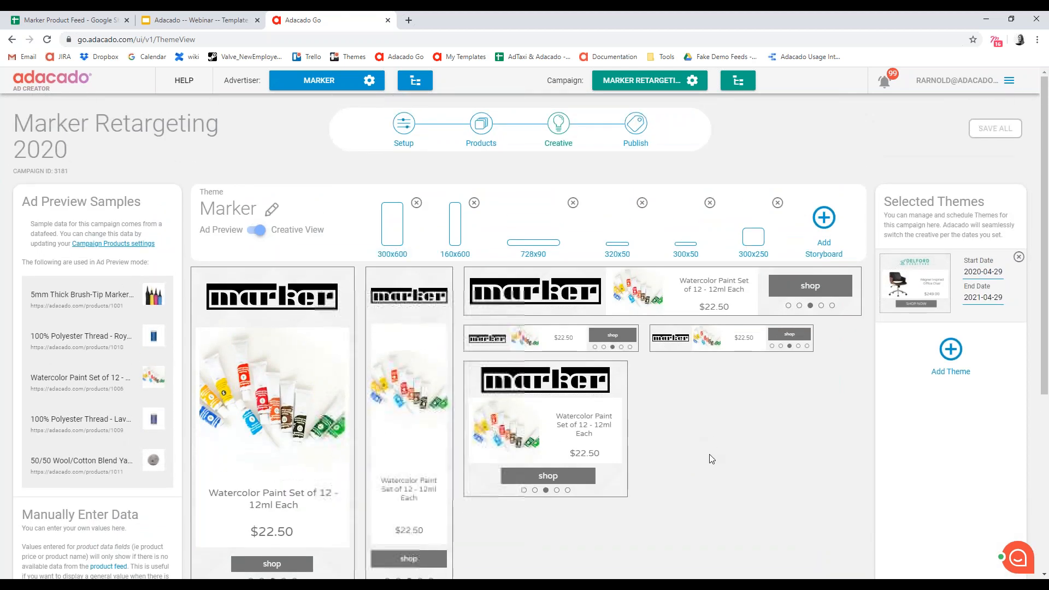
{"action": "scroll", "coordinate": [709, 454], "scroll_direction": "down", "scroll_amount": 4}
{"action": "scroll", "coordinate": [714, 412], "scroll_direction": "up", "scroll_amount": 1}
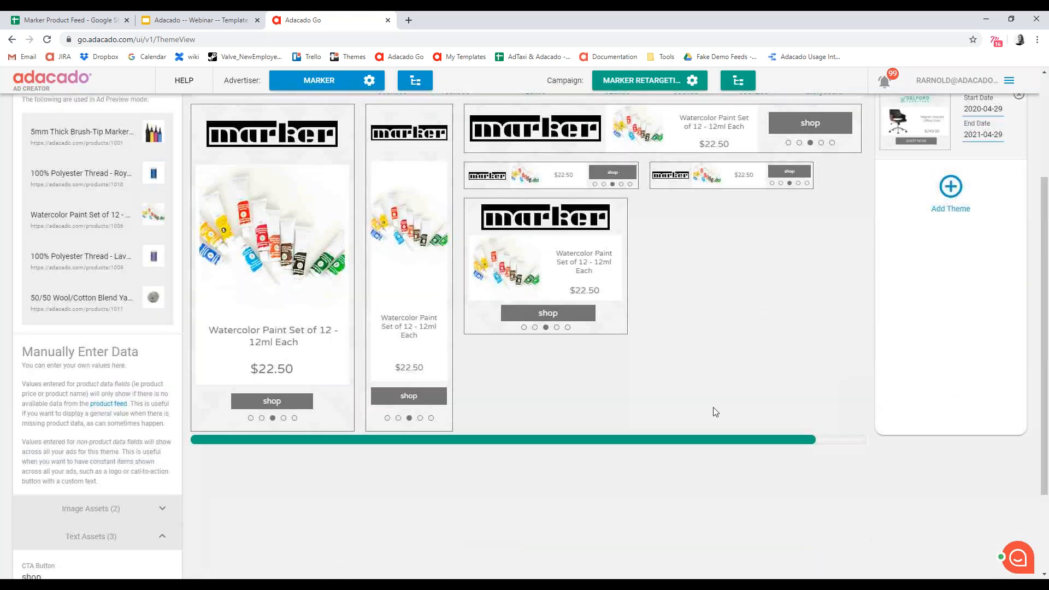
- Go to the campaign's Publish stage and view all ad sizes in the shareable preview page
{"action": "scroll", "coordinate": [732, 446], "scroll_direction": "up", "scroll_amount": 1}
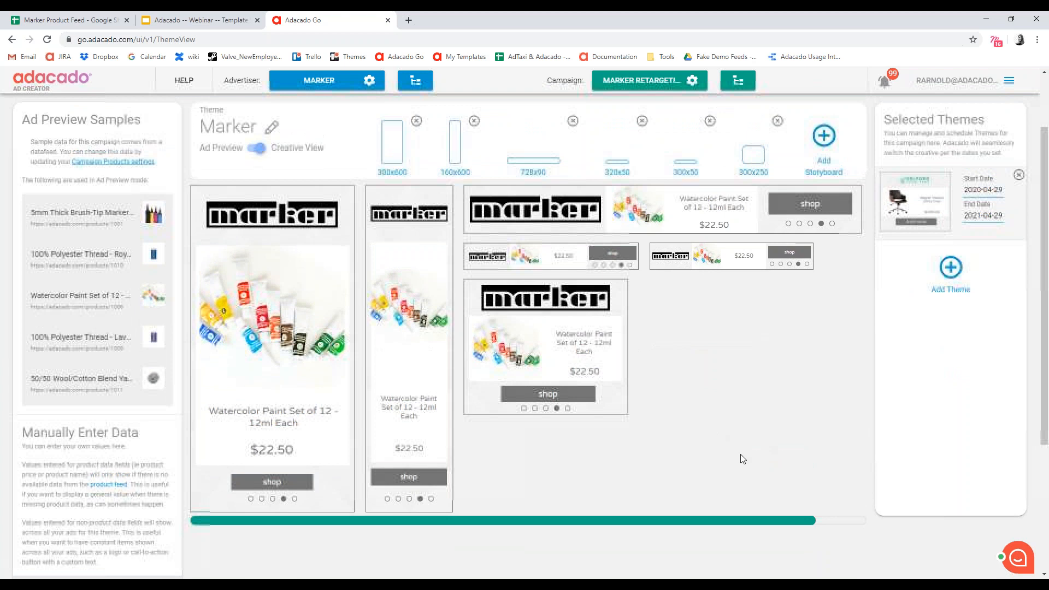
{"action": "scroll", "coordinate": [650, 448], "scroll_direction": "up", "scroll_amount": 1}
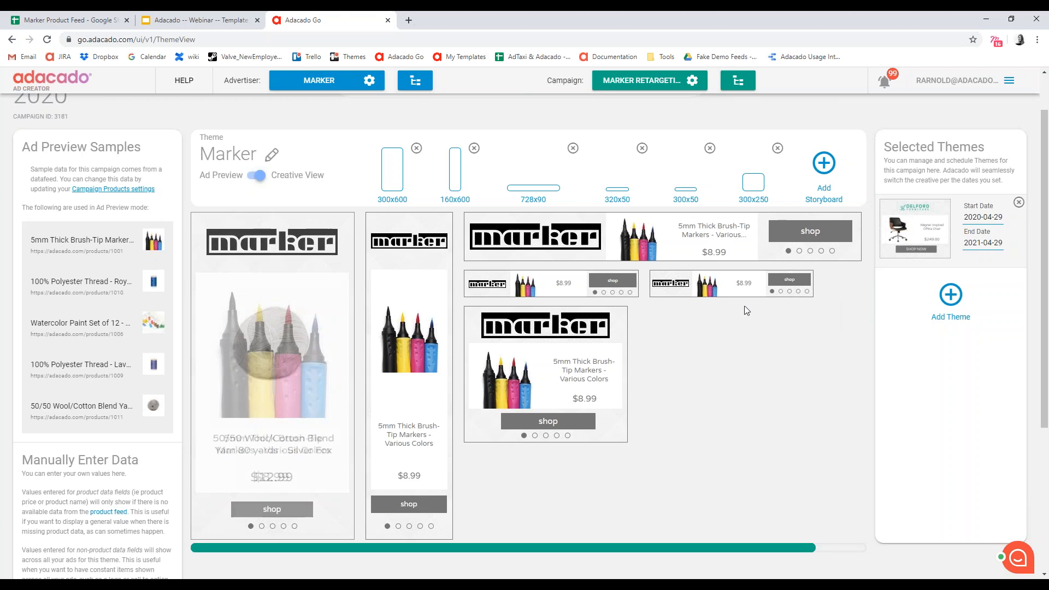
{"action": "left_click", "coordinate": [649, 148]}
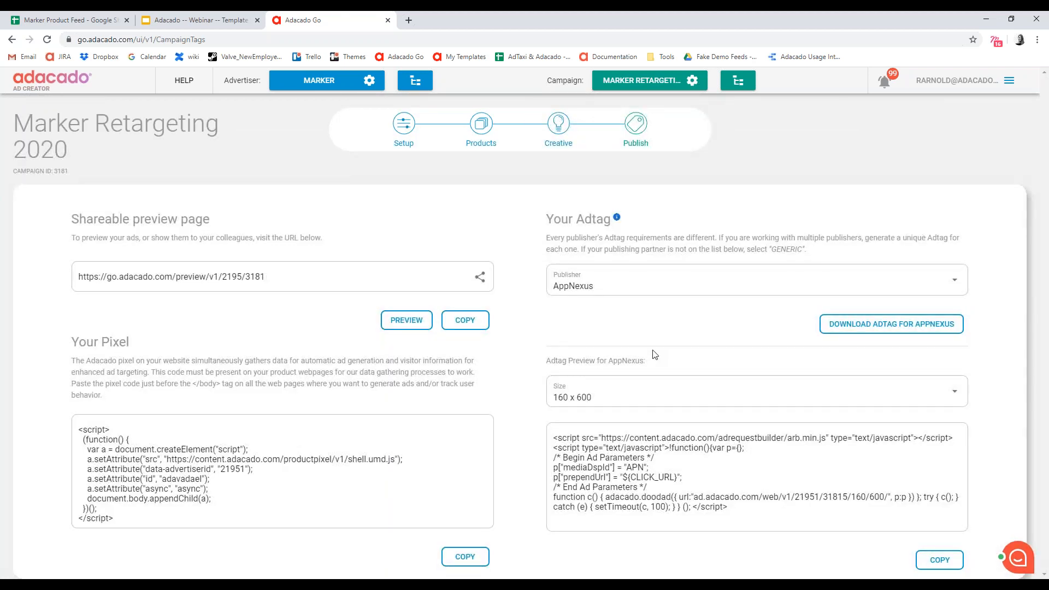
{"action": "left_click", "coordinate": [415, 324]}
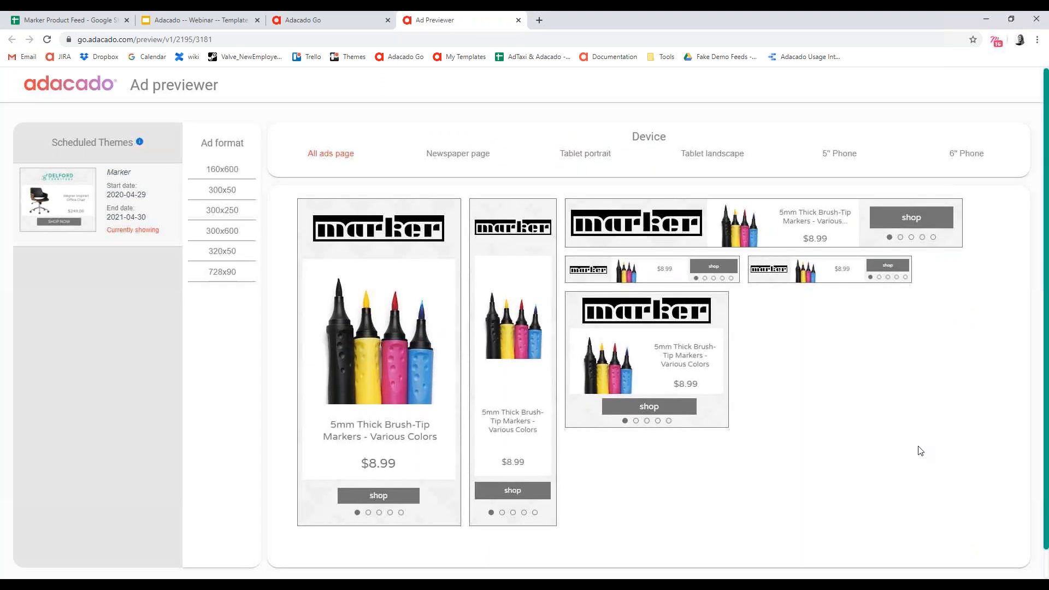
{"action": "scroll", "coordinate": [435, 396], "scroll_direction": "down", "scroll_amount": 1}
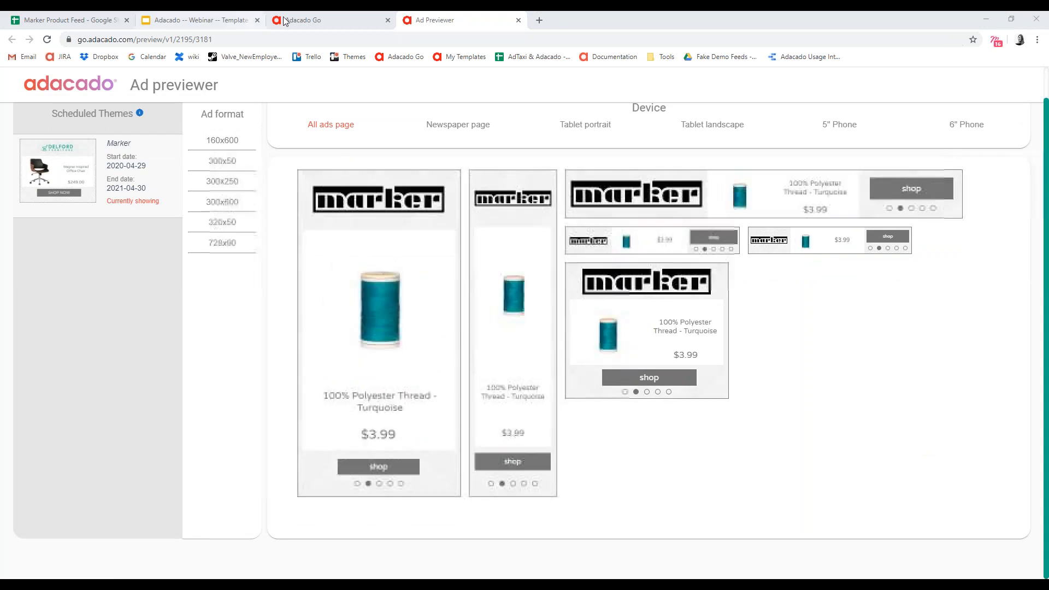
- Return to the campaign's Creative stage and delete the 320x50 and 300x50 storyboards from the Marker theme
{"action": "left_click", "coordinate": [338, 19]}
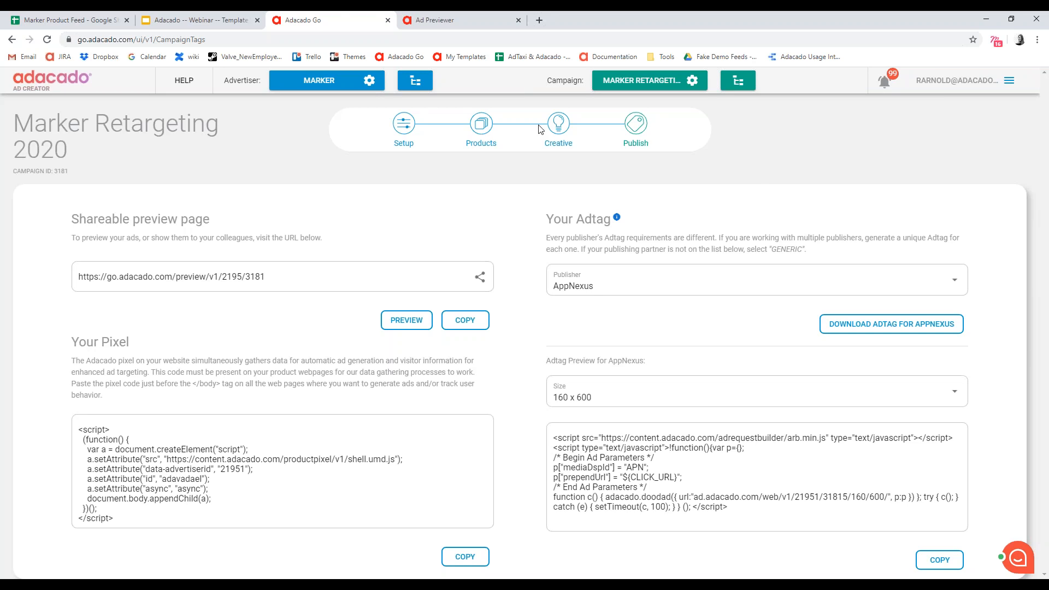
{"action": "left_click", "coordinate": [552, 126]}
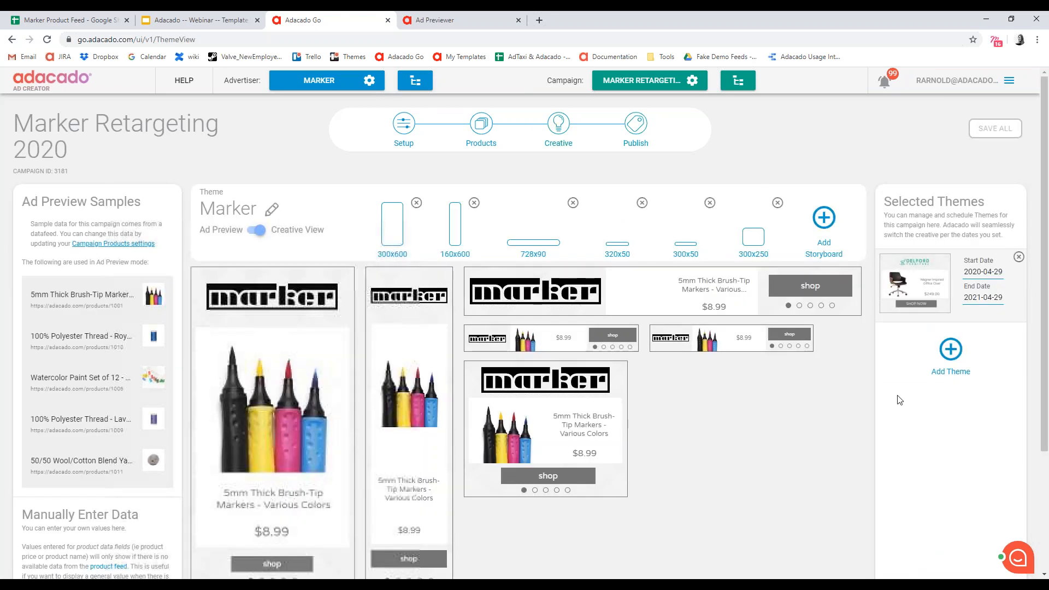
{"action": "scroll", "coordinate": [720, 401], "scroll_direction": "down", "scroll_amount": 2}
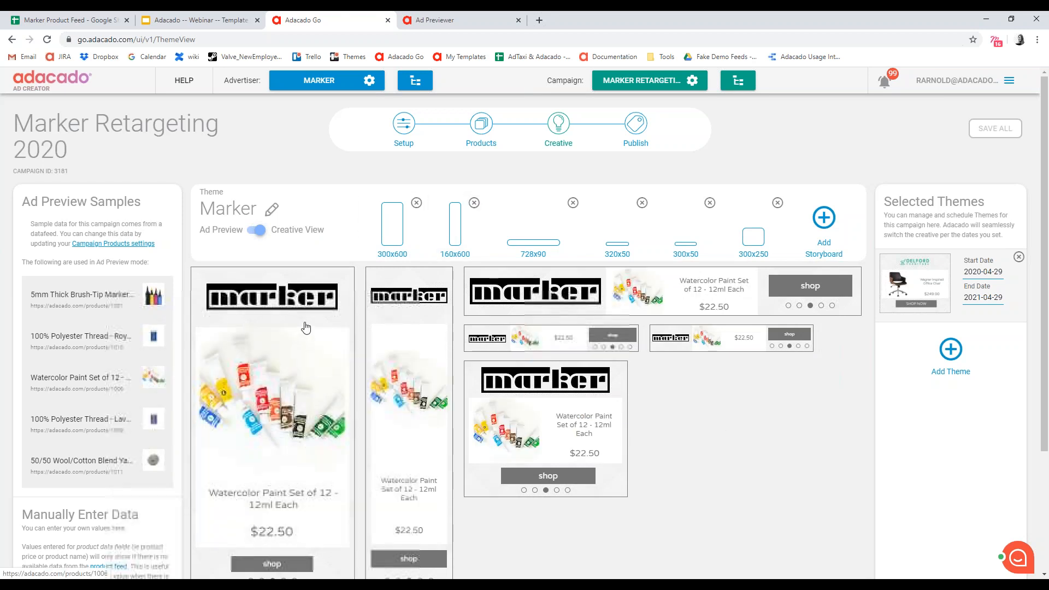
{"action": "scroll", "coordinate": [306, 328], "scroll_direction": "down", "scroll_amount": 1}
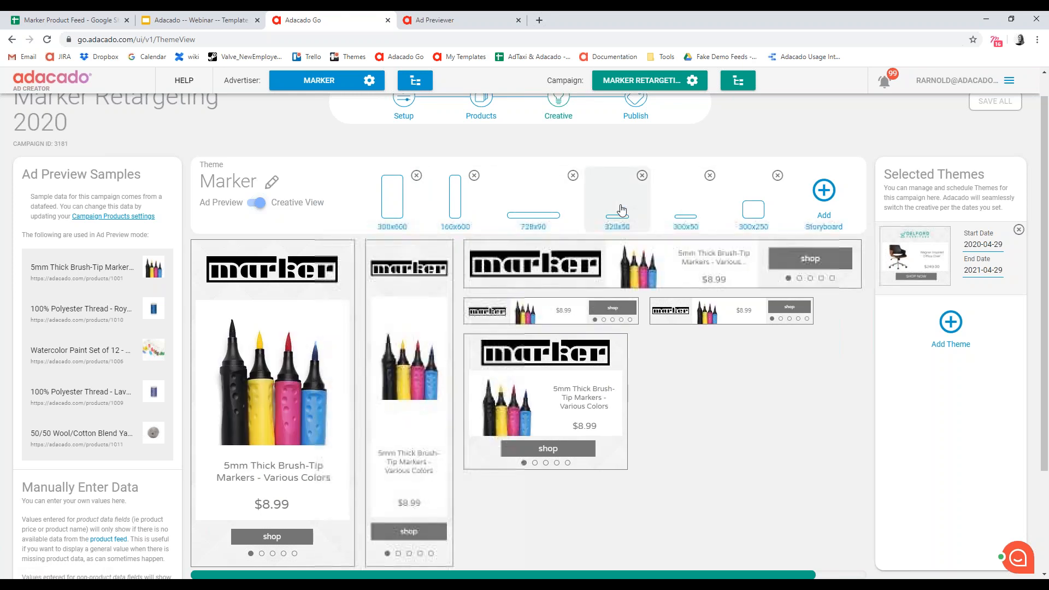
{"action": "left_click", "coordinate": [643, 177]}
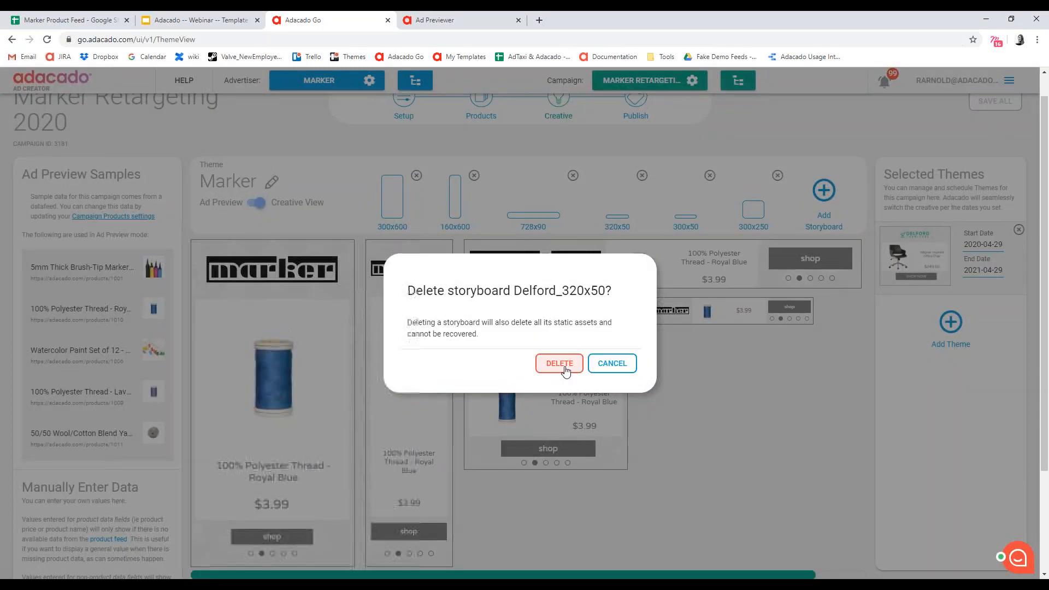
{"action": "left_click", "coordinate": [566, 371]}
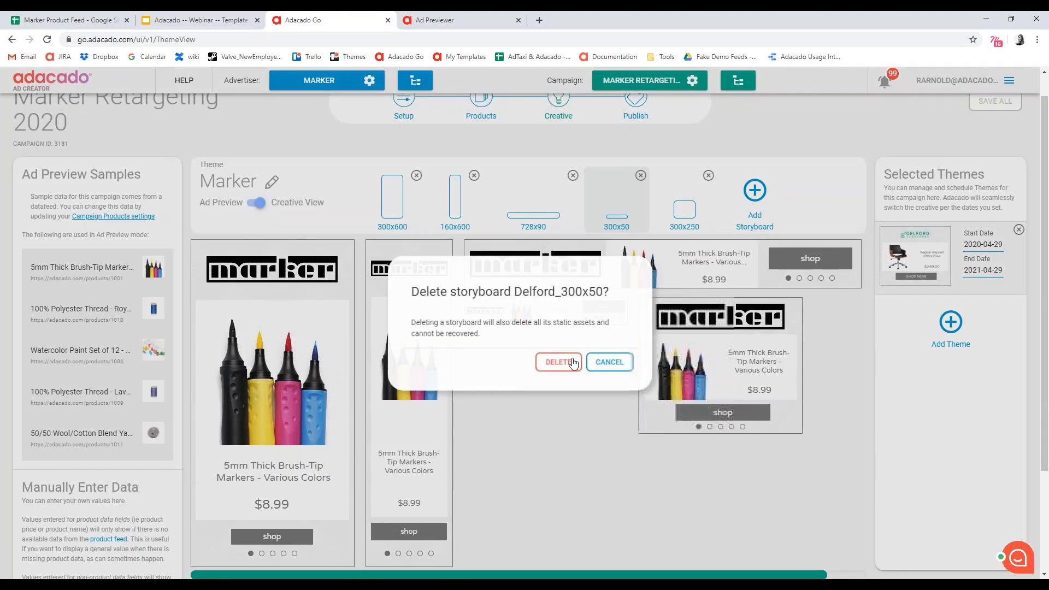
{"action": "left_click", "coordinate": [566, 362]}
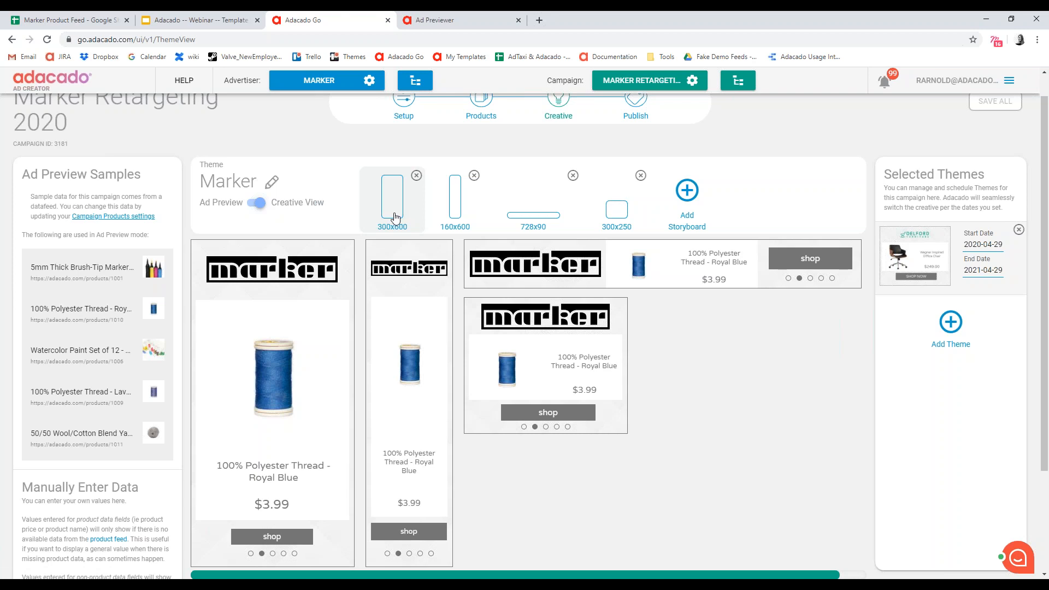
- Open the 300x600 storyboard and examine its template sequence, transitions and display durations
{"action": "left_click", "coordinate": [390, 213]}
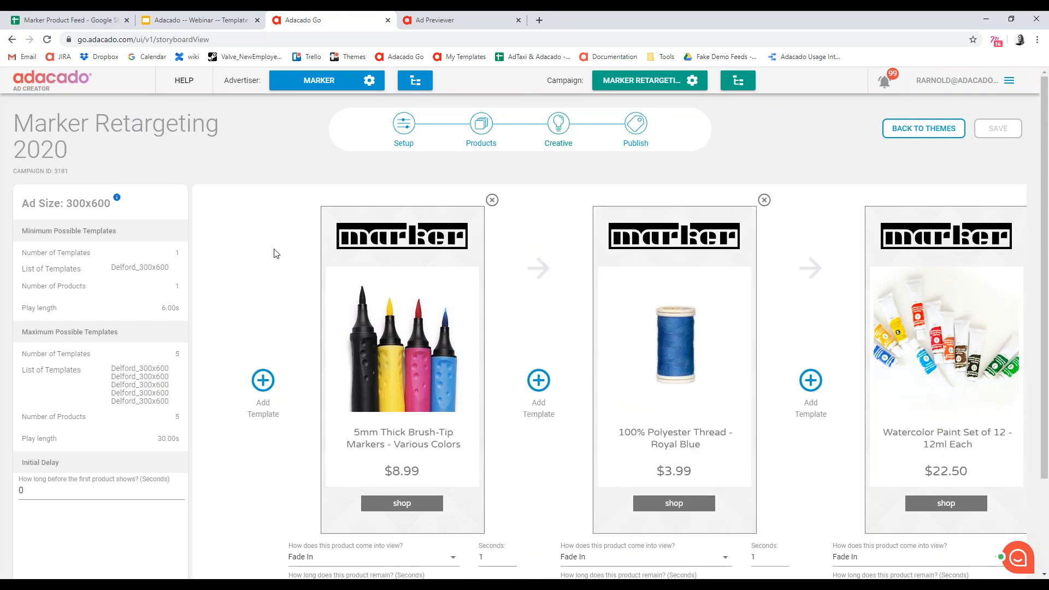
{"action": "scroll", "coordinate": [274, 251], "scroll_direction": "down", "scroll_amount": 1}
{"action": "scroll", "coordinate": [473, 560], "scroll_direction": "down", "scroll_amount": 1}
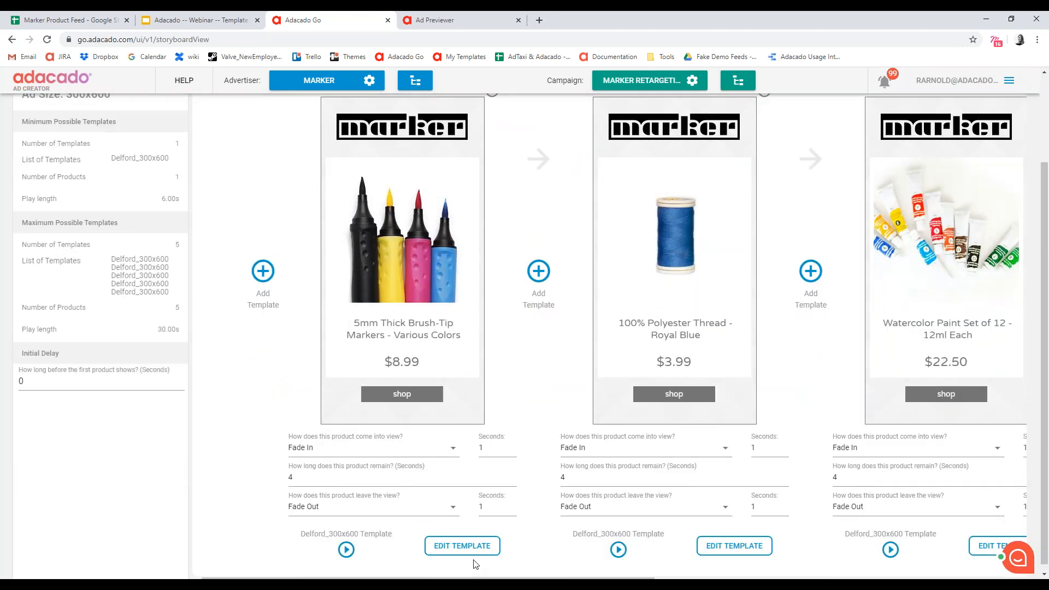
{"action": "scroll", "coordinate": [382, 498], "scroll_direction": "up", "scroll_amount": 1}
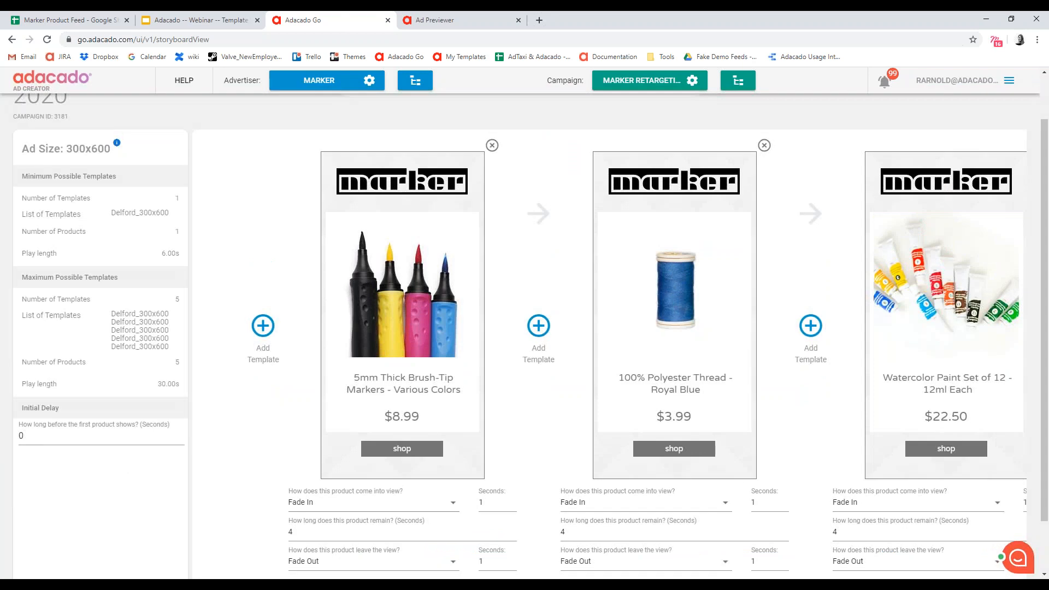
{"action": "scroll", "coordinate": [474, 561], "scroll_direction": "down", "scroll_amount": 1}
{"action": "mouse_move", "coordinate": [489, 575]}
{"action": "left_mouse_down"}
{"action": "mouse_move", "coordinate": [838, 576]}
{"action": "mouse_move", "coordinate": [498, 576]}
{"action": "left_mouse_up"}
{"action": "scroll", "coordinate": [712, 208], "scroll_direction": "up", "scroll_amount": 1}
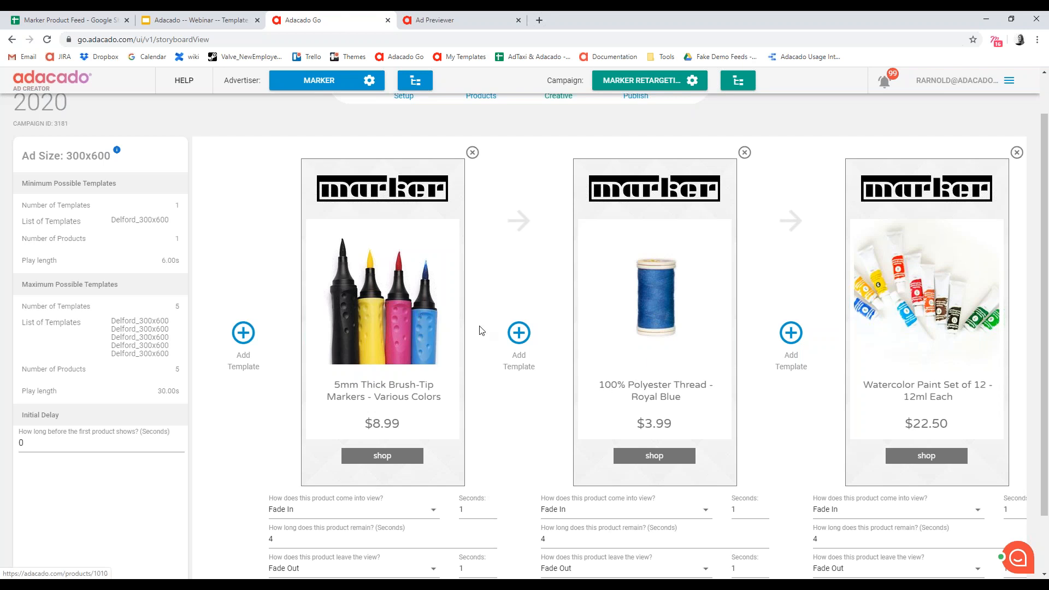
{"action": "scroll", "coordinate": [439, 470], "scroll_direction": "down", "scroll_amount": 1}
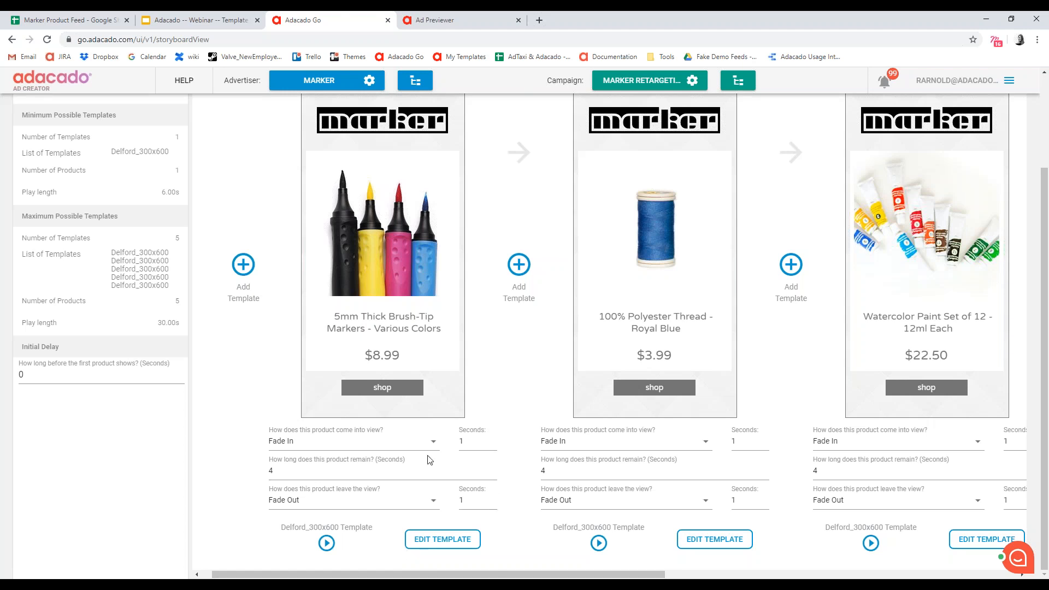
{"action": "scroll", "coordinate": [429, 459], "scroll_direction": "up", "scroll_amount": 1}
{"action": "scroll", "coordinate": [504, 464], "scroll_direction": "up", "scroll_amount": 2}
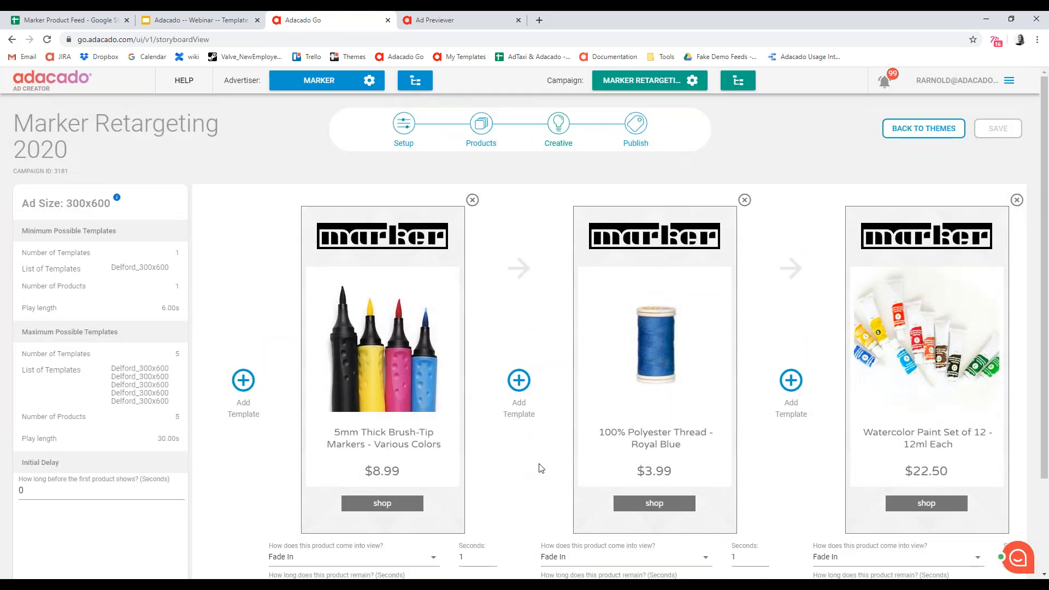
{"action": "scroll", "coordinate": [539, 462], "scroll_direction": "down", "scroll_amount": 1}
{"action": "scroll", "coordinate": [446, 536], "scroll_direction": "down", "scroll_amount": 2}
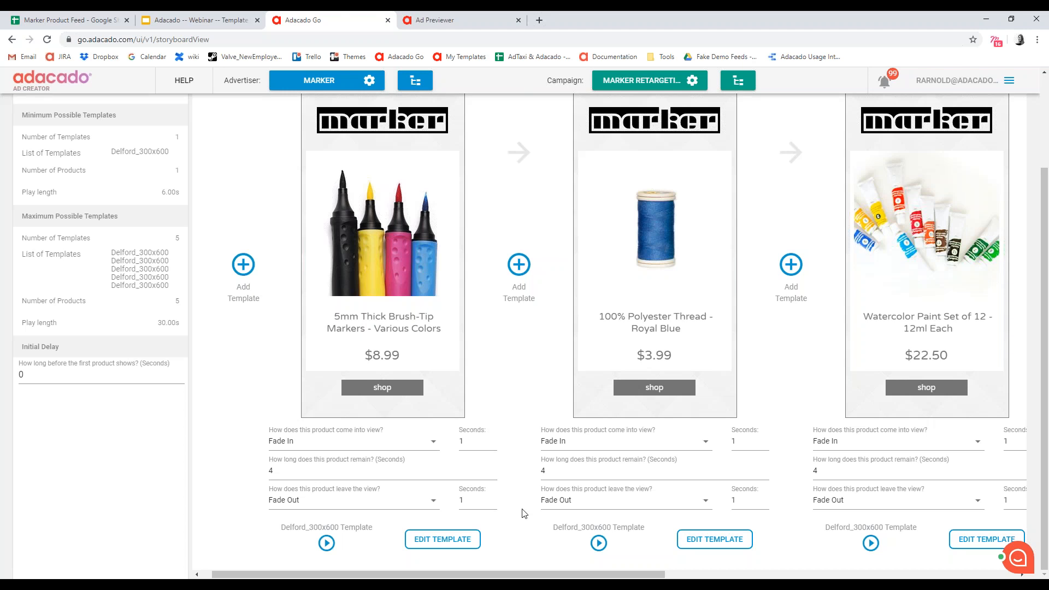
- Open the first product's Delford_300x600 template for editing and inspect the CTA button's background color
{"action": "left_click", "coordinate": [437, 546]}
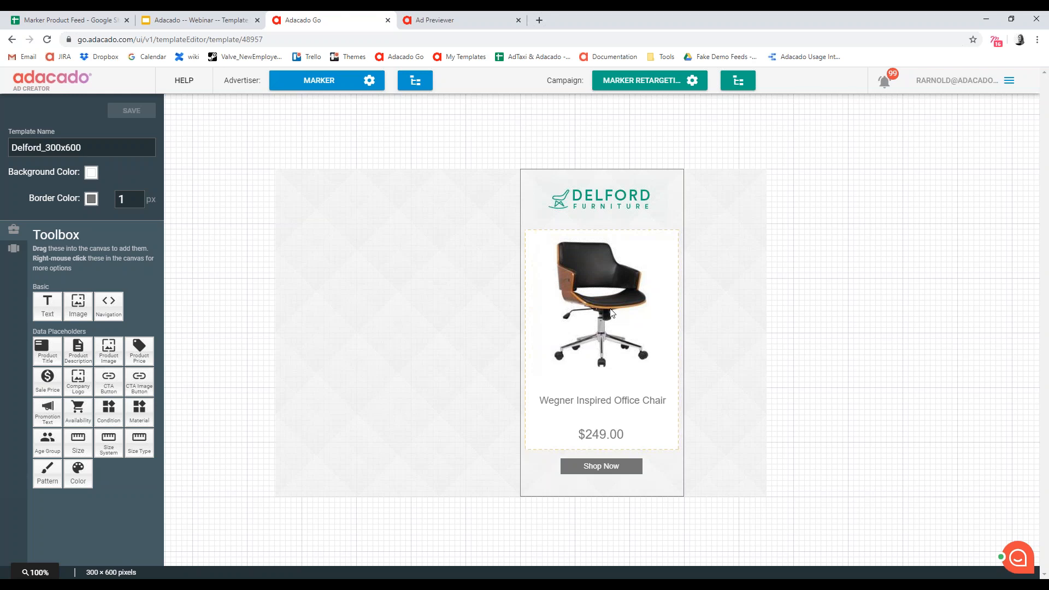
{"action": "left_click", "coordinate": [618, 467]}
{"action": "left_click", "coordinate": [618, 468]}
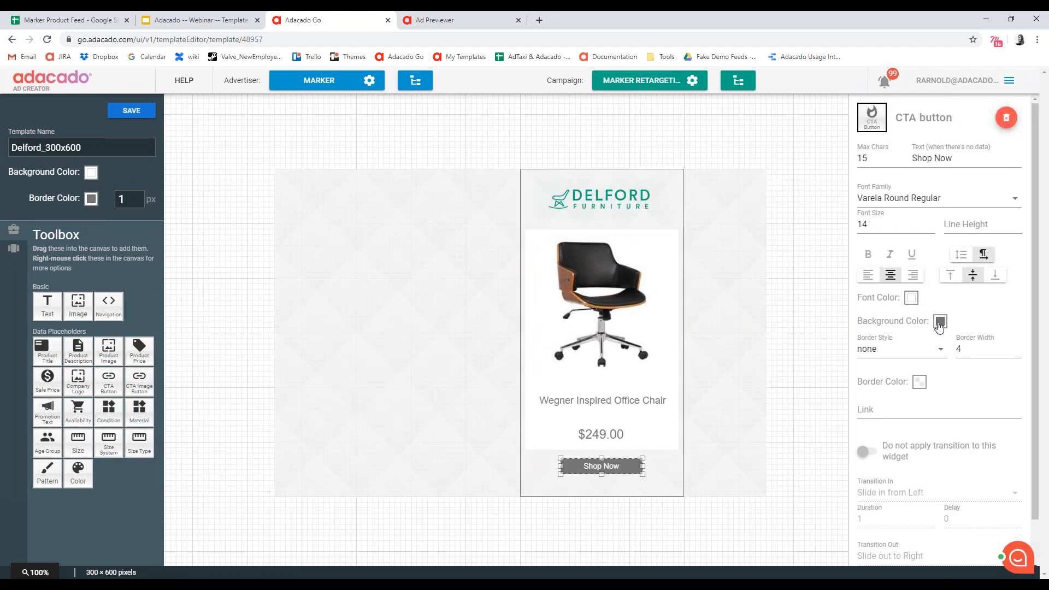
{"action": "left_click", "coordinate": [939, 322]}
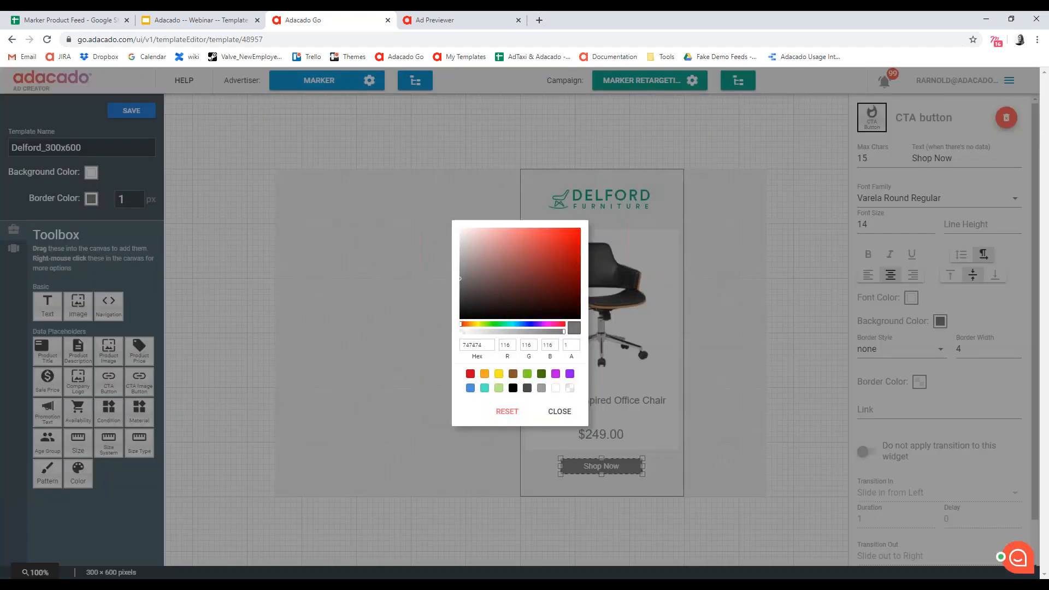
{"action": "left_click", "coordinate": [560, 412]}
{"action": "left_click", "coordinate": [721, 515]}
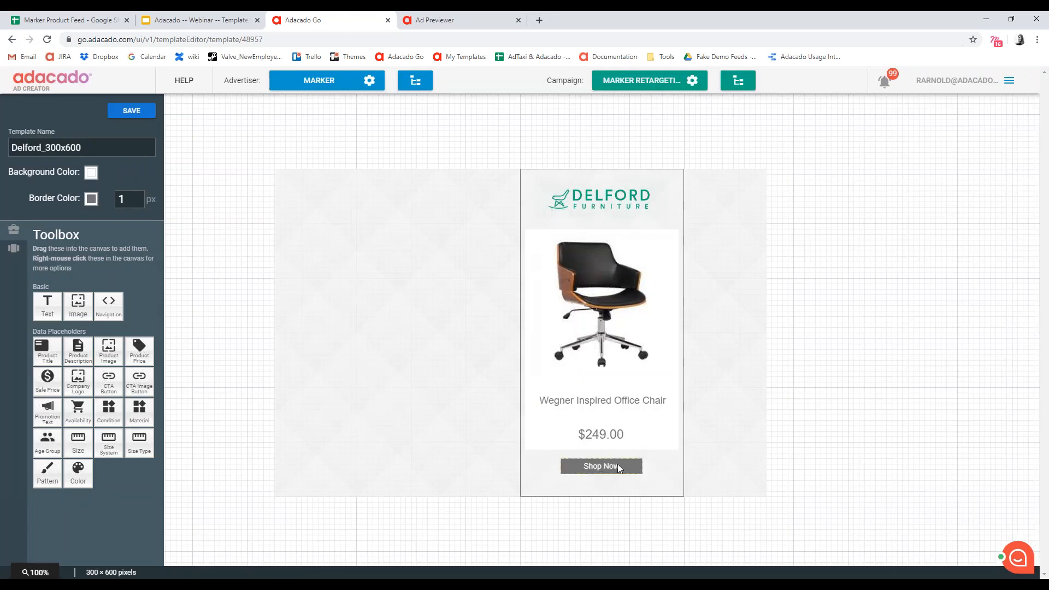
- Set the CTA button's background color to black (000000) in the 300x600 template
{"action": "left_click", "coordinate": [618, 465]}
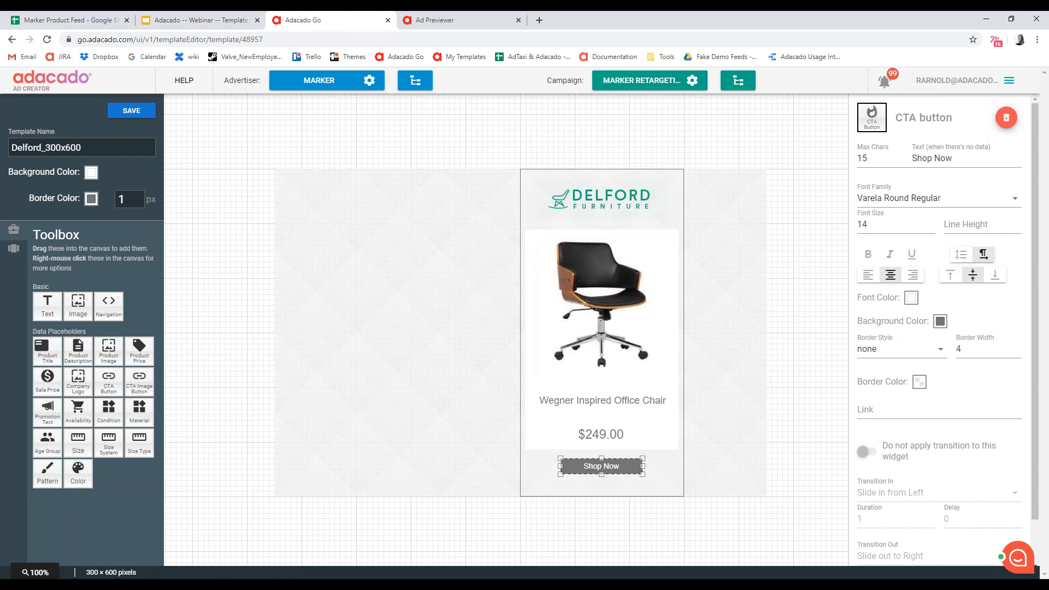
{"action": "left_click", "coordinate": [607, 435]}
{"action": "left_click", "coordinate": [598, 376]}
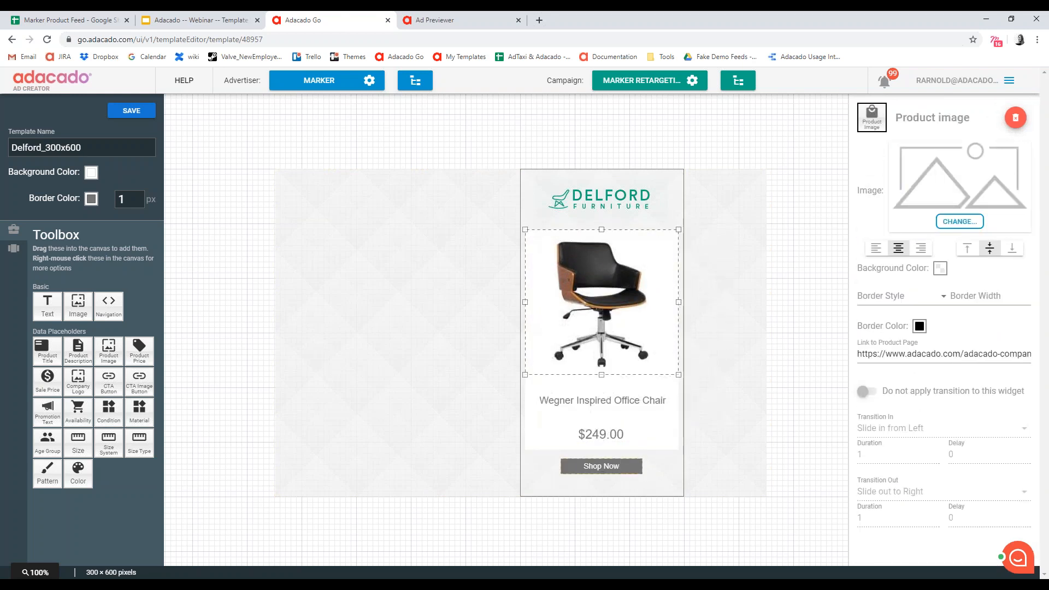
{"action": "left_click", "coordinate": [616, 464]}
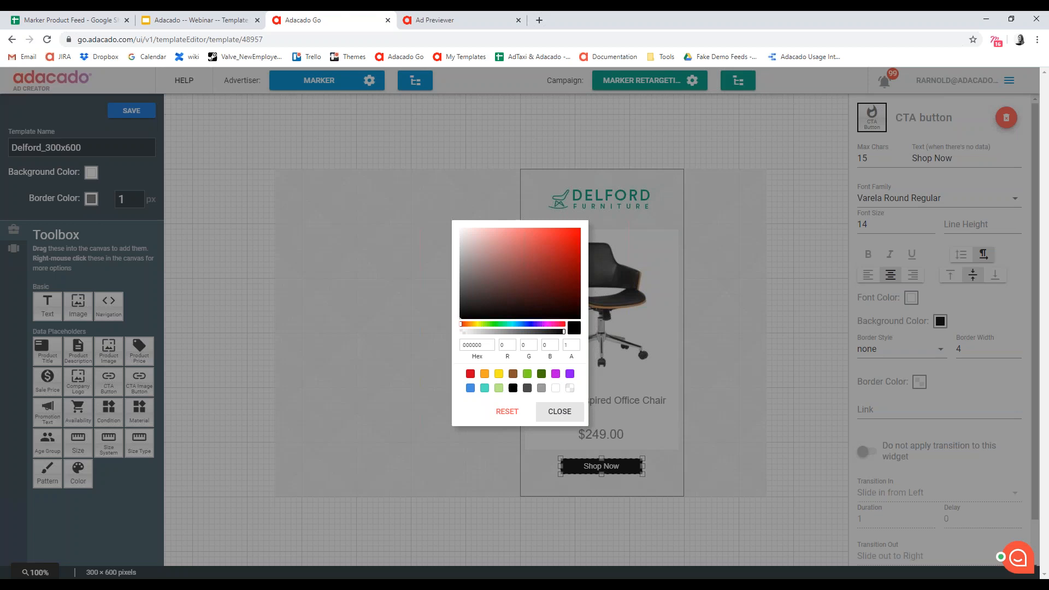
{"action": "left_click", "coordinate": [559, 413]}
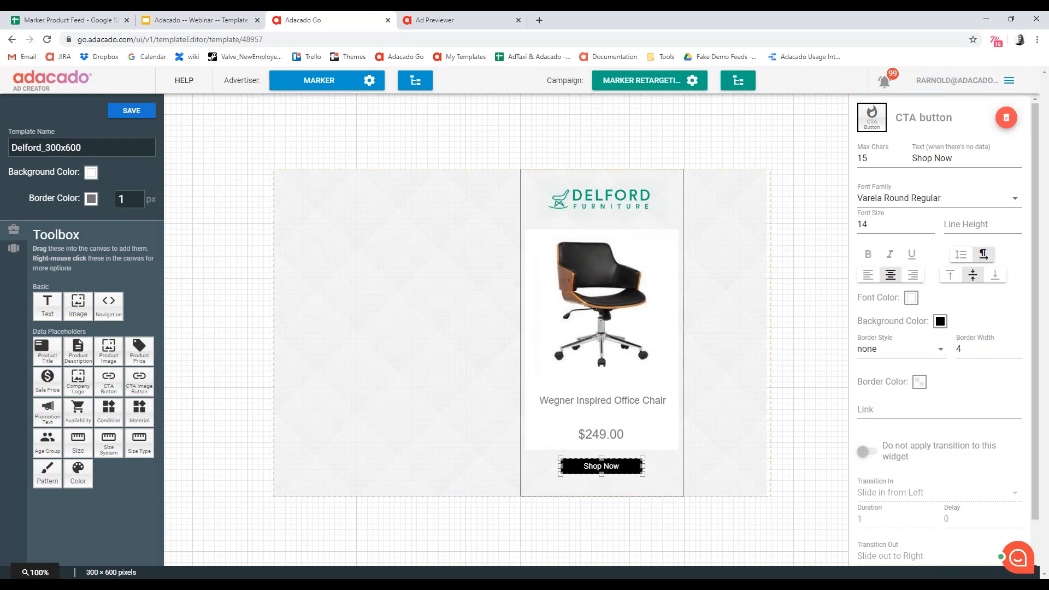
- Review the properties of the company logo and the CTA button in the template
{"action": "left_click", "coordinate": [593, 202]}
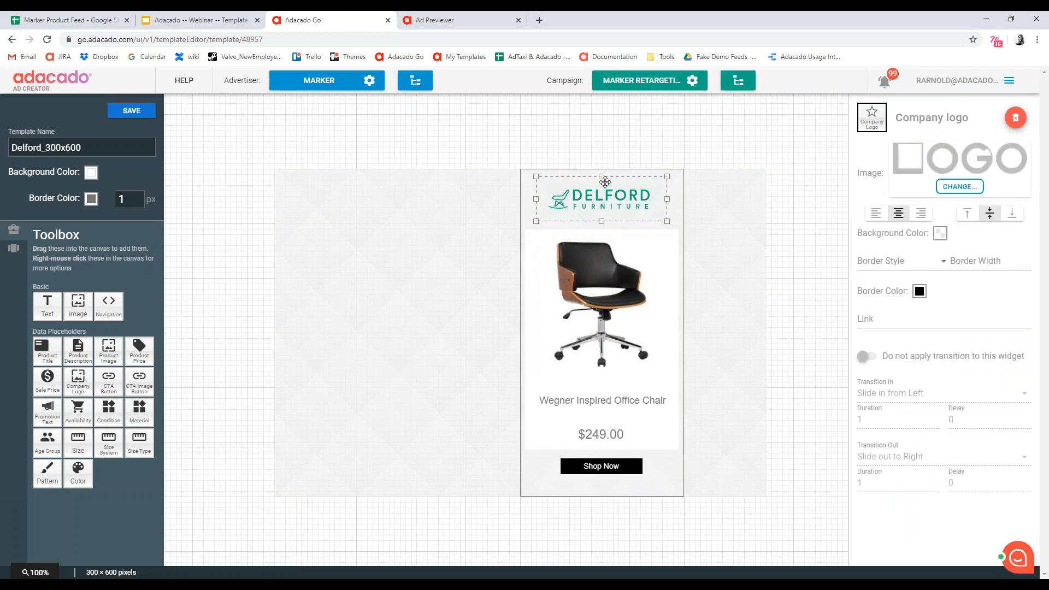
{"action": "left_click", "coordinate": [627, 468]}
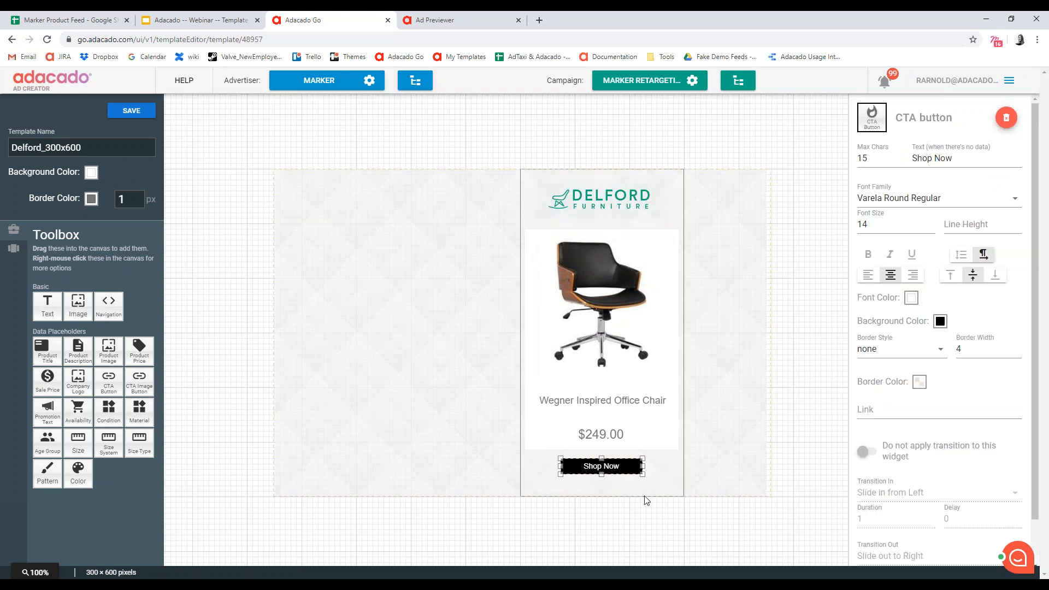
{"action": "left_click", "coordinate": [646, 522]}
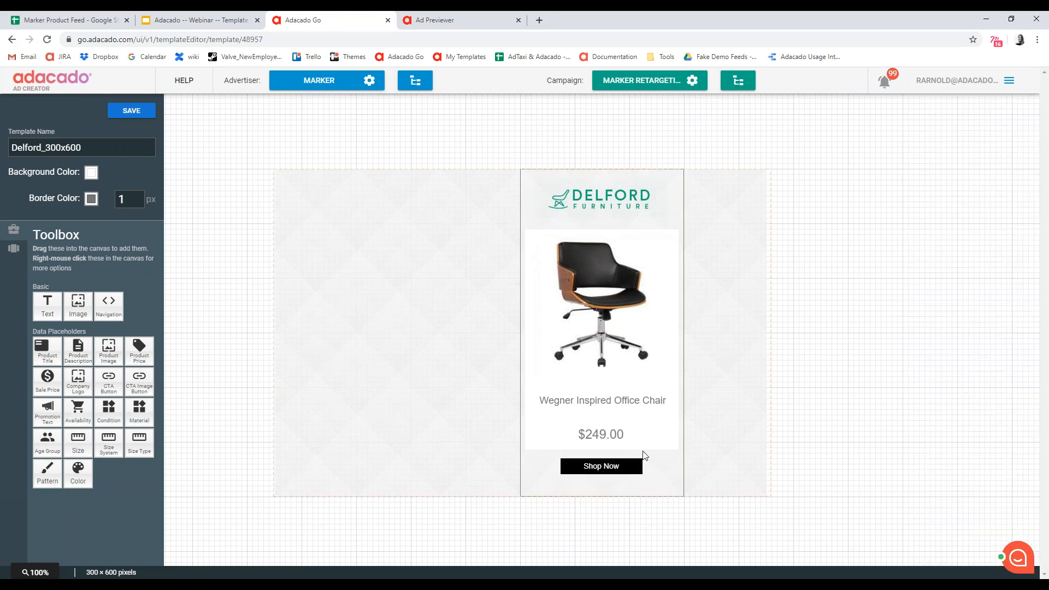
{"action": "left_click", "coordinate": [578, 189]}
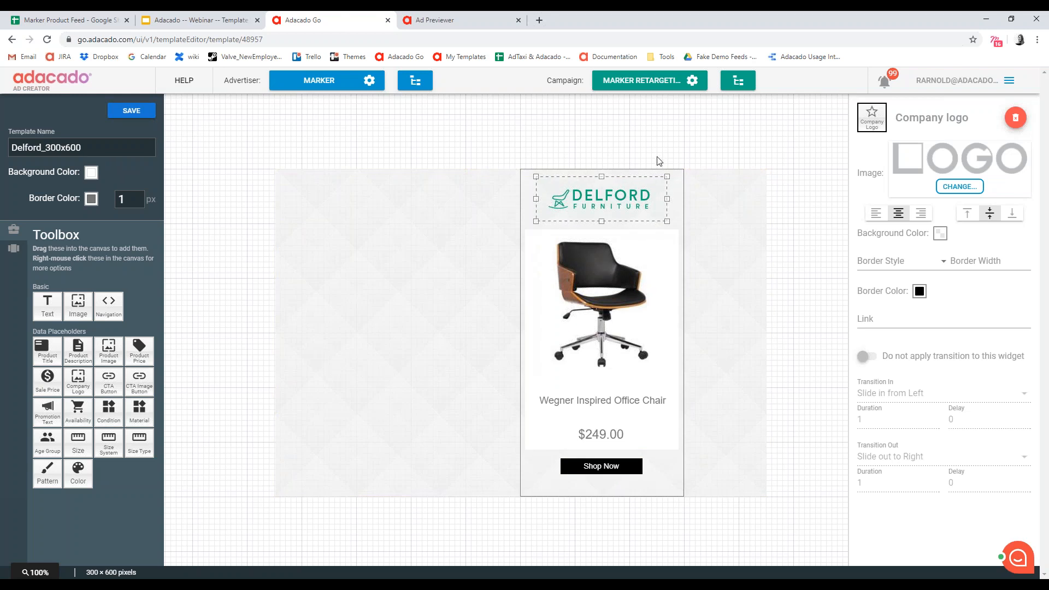
{"action": "left_click", "coordinate": [512, 167]}
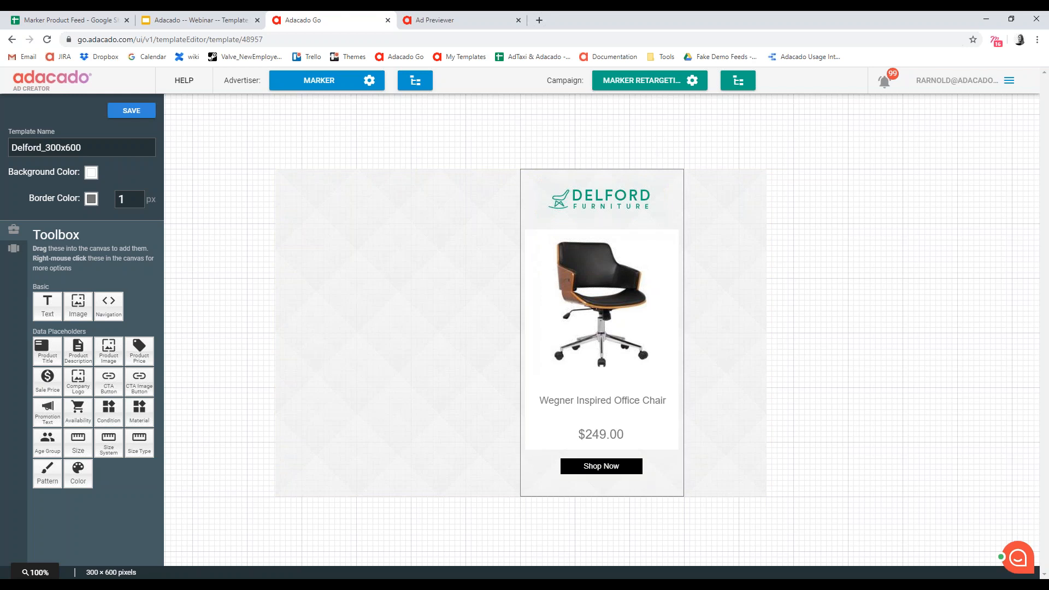
- Save the edited 300x600 template and return to the storyboard view to check the CTA buttons
{"action": "left_click", "coordinate": [138, 110]}
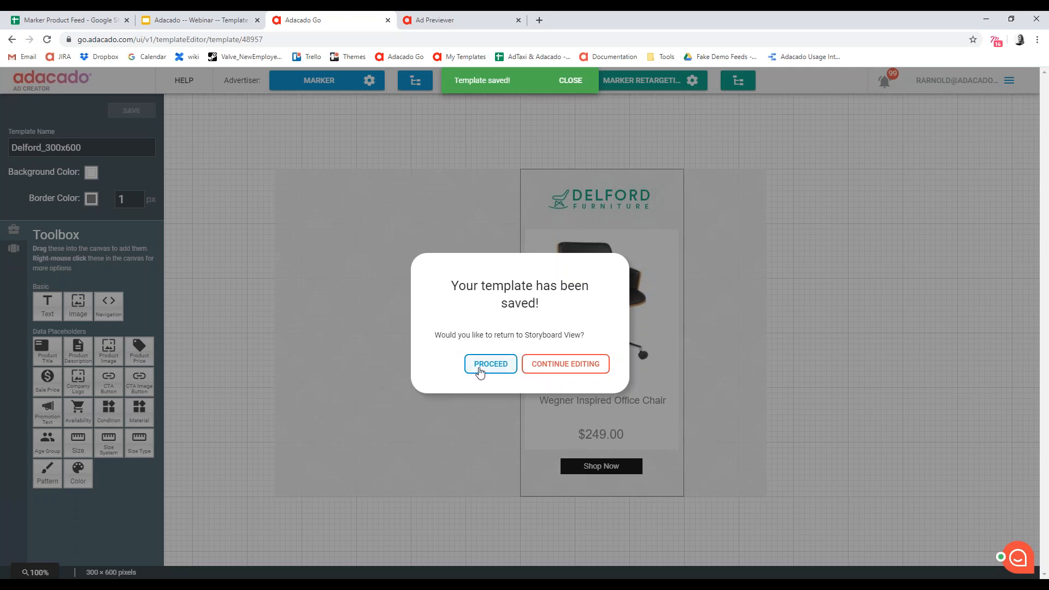
{"action": "left_click", "coordinate": [480, 371]}
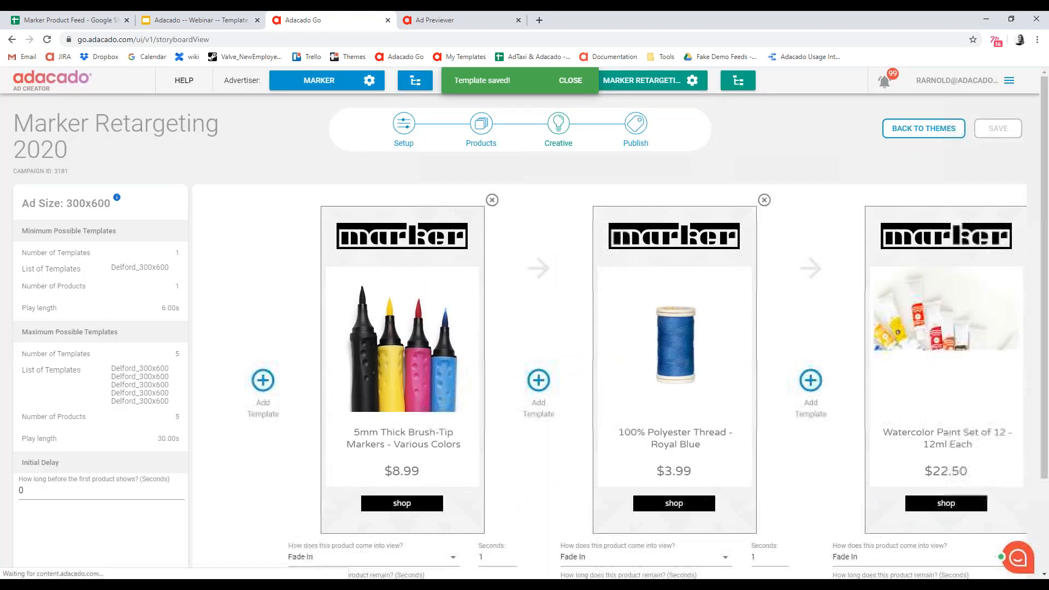
{"action": "scroll", "coordinate": [586, 417], "scroll_direction": "down", "scroll_amount": 2}
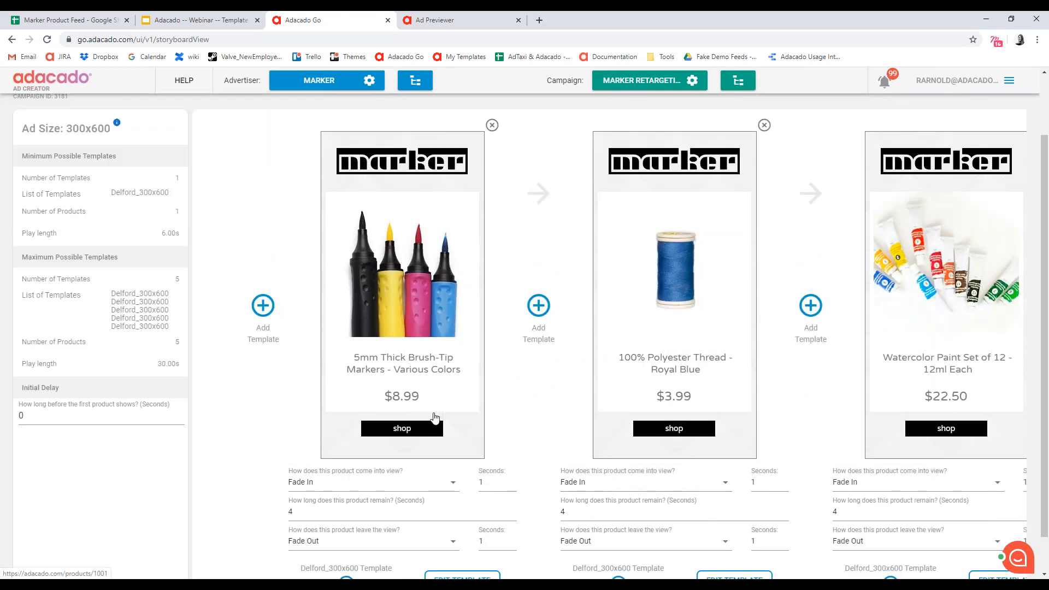
- Check the black CTA buttons and transition settings across the product frames in the 300x600 storyboard
{"action": "scroll", "coordinate": [579, 410], "scroll_direction": "down", "scroll_amount": 1}
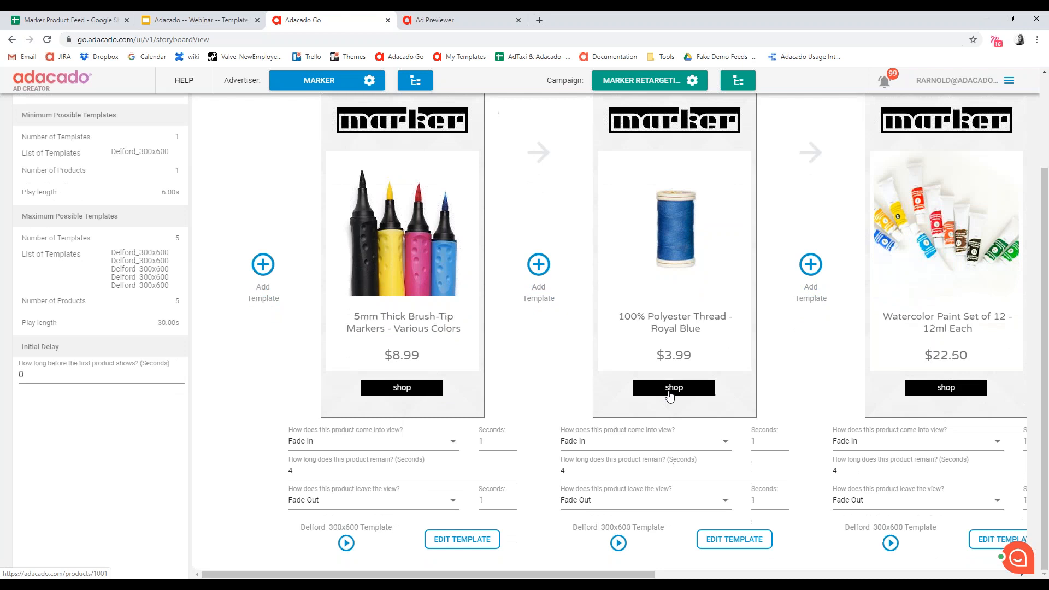
{"action": "scroll", "coordinate": [753, 576], "scroll_direction": "right", "scroll_amount": 3}
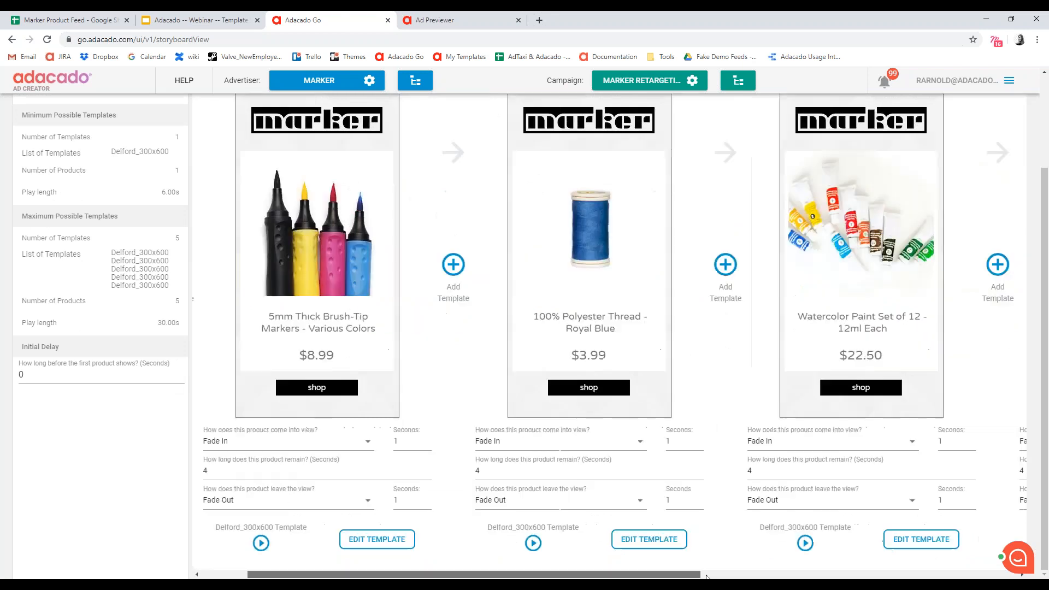
{"action": "left_click_drag", "start_coordinate": [753, 577], "coordinate": [342, 575]}
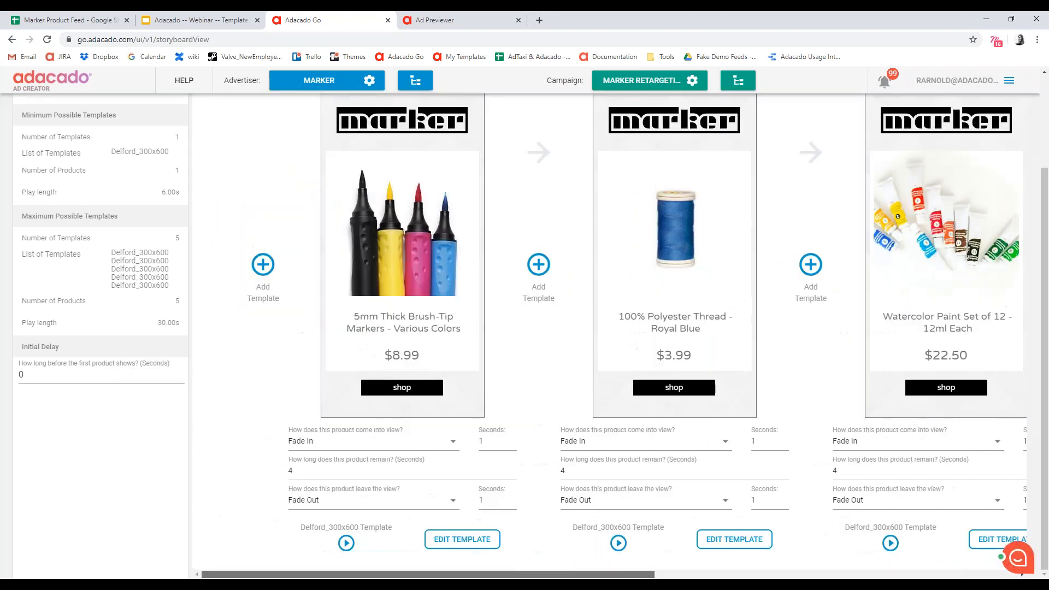
{"action": "scroll", "coordinate": [662, 478], "scroll_direction": "up", "scroll_amount": 3}
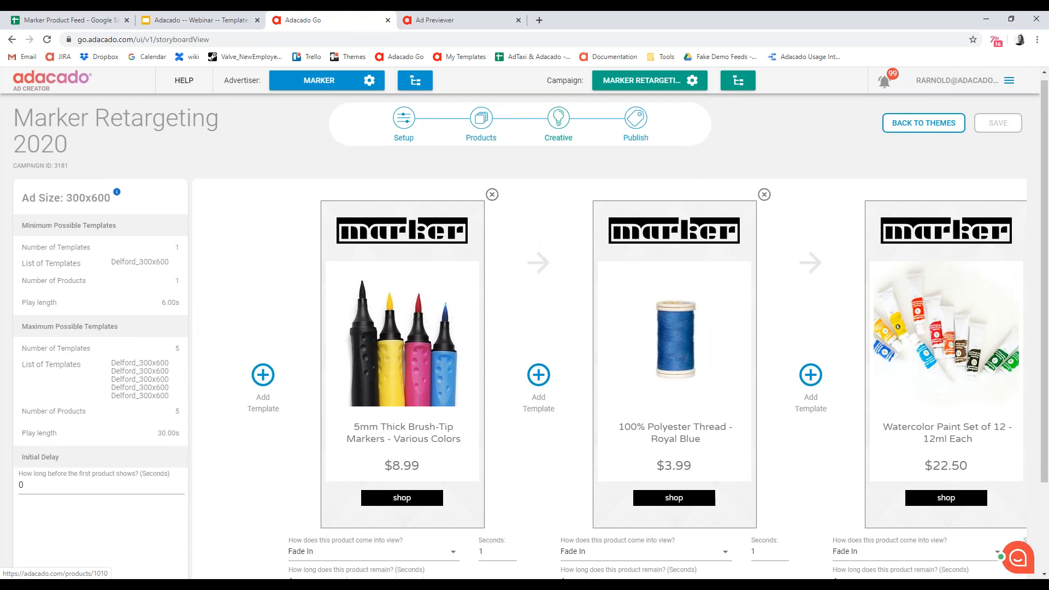
- Switch to the Ad Previewer and reload it to check the updated ads
{"action": "scroll", "coordinate": [663, 478], "scroll_direction": "down", "scroll_amount": 1}
{"action": "left_click", "coordinate": [451, 21]}
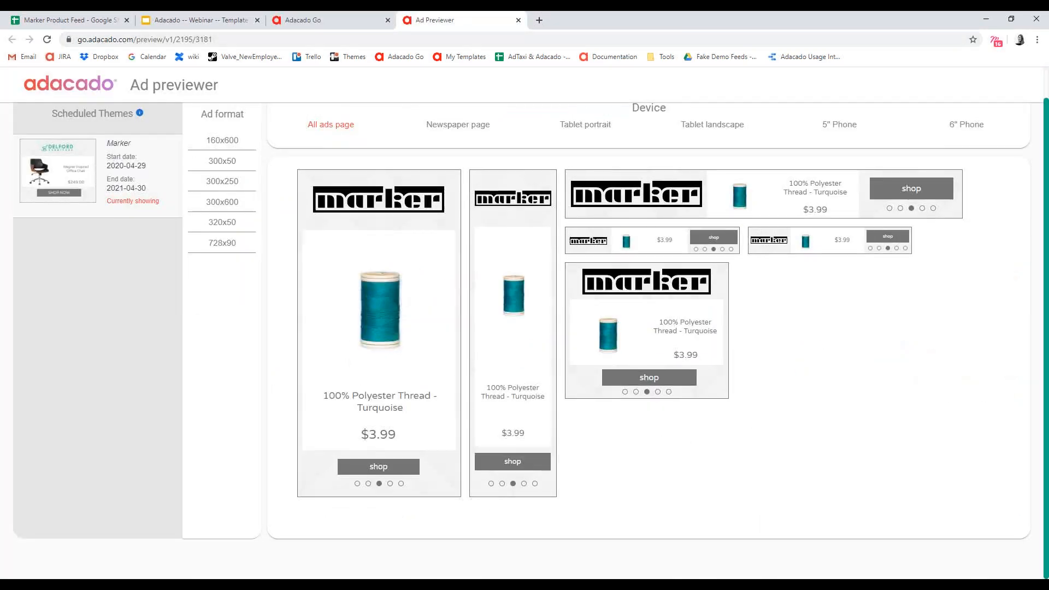
{"action": "left_click", "coordinate": [47, 39]}
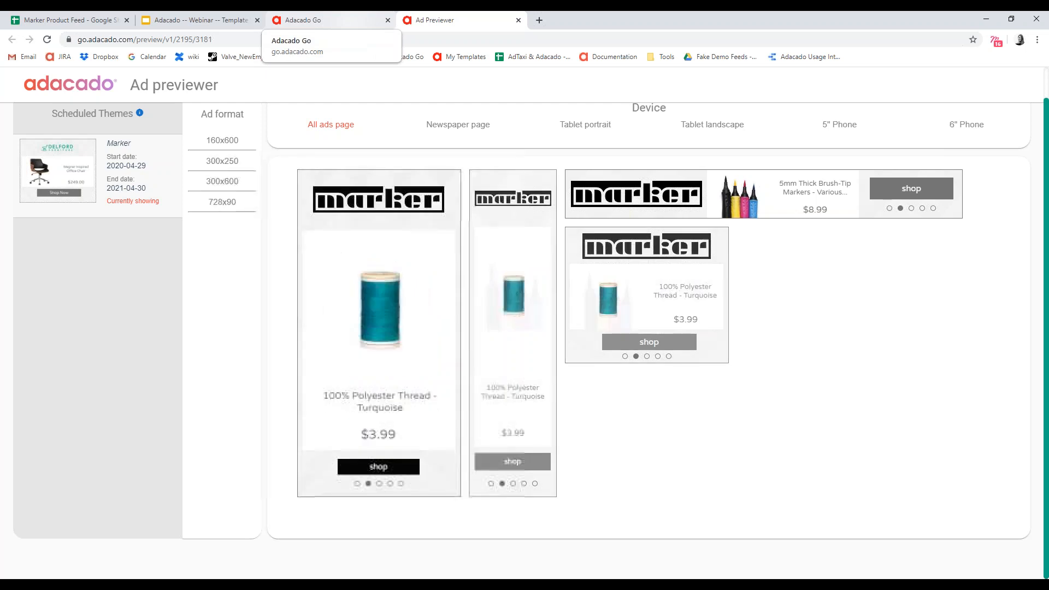
- Return to the Adacado Go storyboard and open the first product's Delford_300x600 template for editing
{"action": "left_click", "coordinate": [303, 20]}
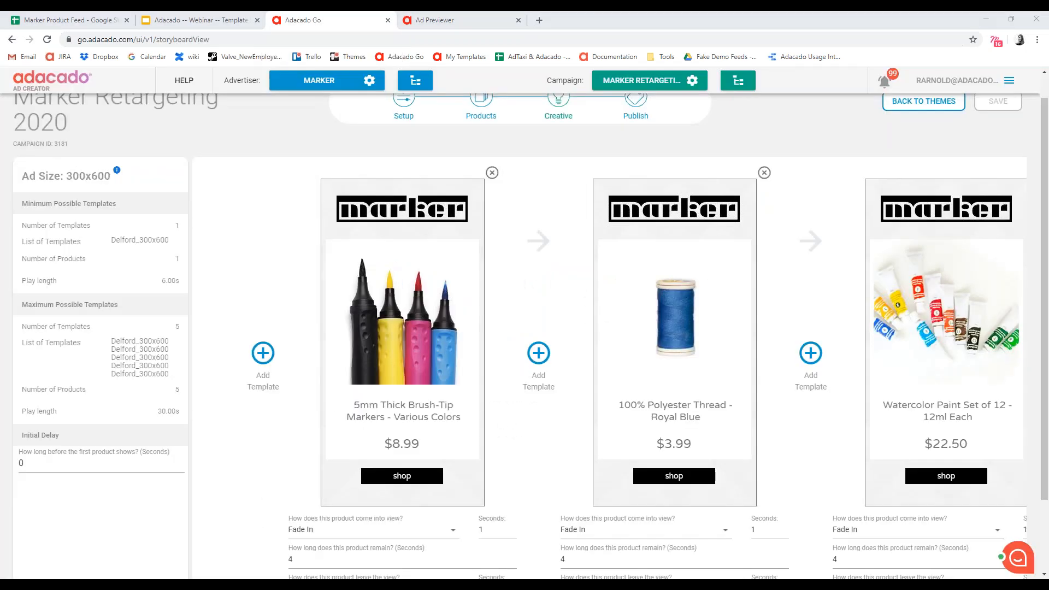
{"action": "scroll", "coordinate": [483, 433], "scroll_direction": "down", "scroll_amount": 2}
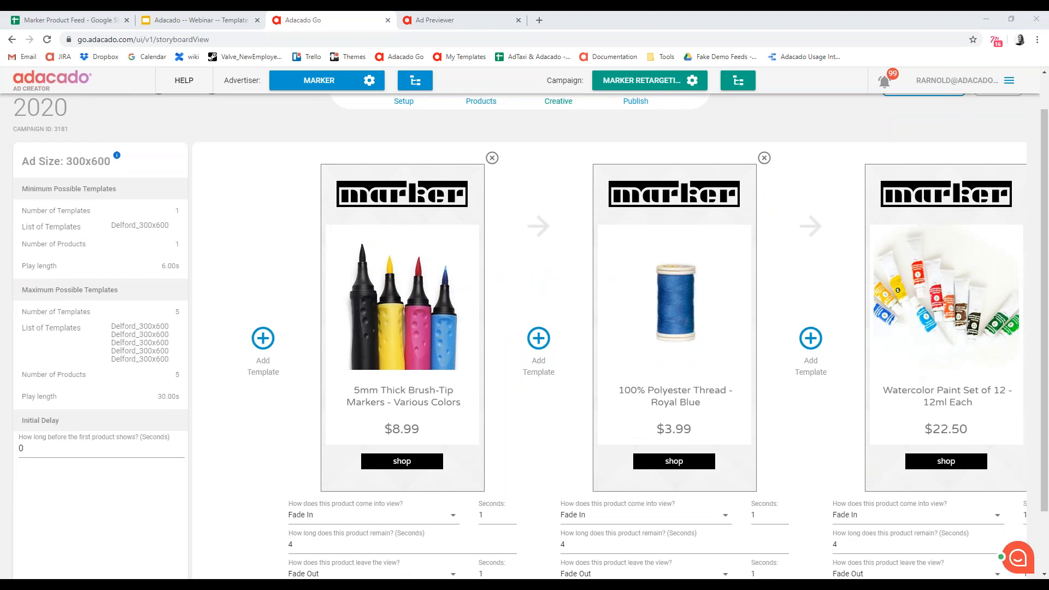
{"action": "scroll", "coordinate": [484, 435], "scroll_direction": "up", "scroll_amount": 1}
{"action": "scroll", "coordinate": [484, 435], "scroll_direction": "down", "scroll_amount": 1}
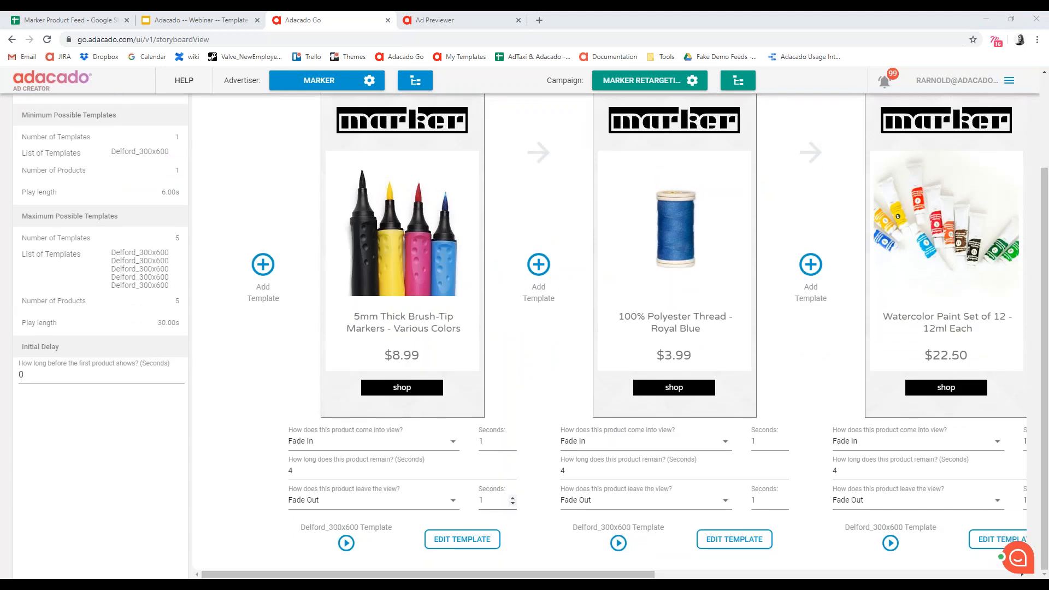
{"action": "left_click", "coordinate": [473, 540]}
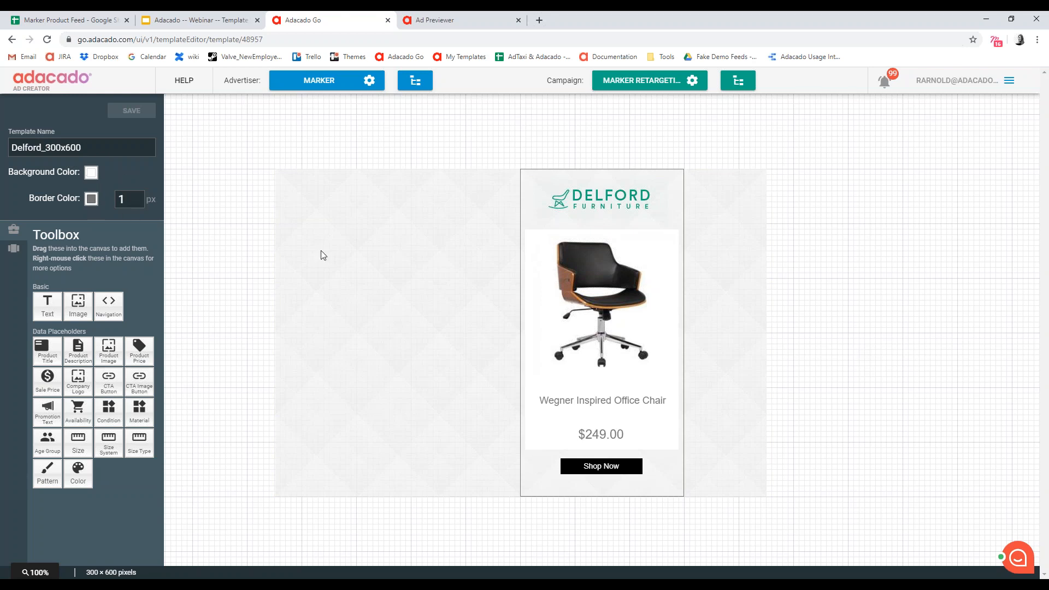
- Select the template's background image and examine the canvas at different zoom levels, including 150%
{"action": "left_click", "coordinate": [436, 241]}
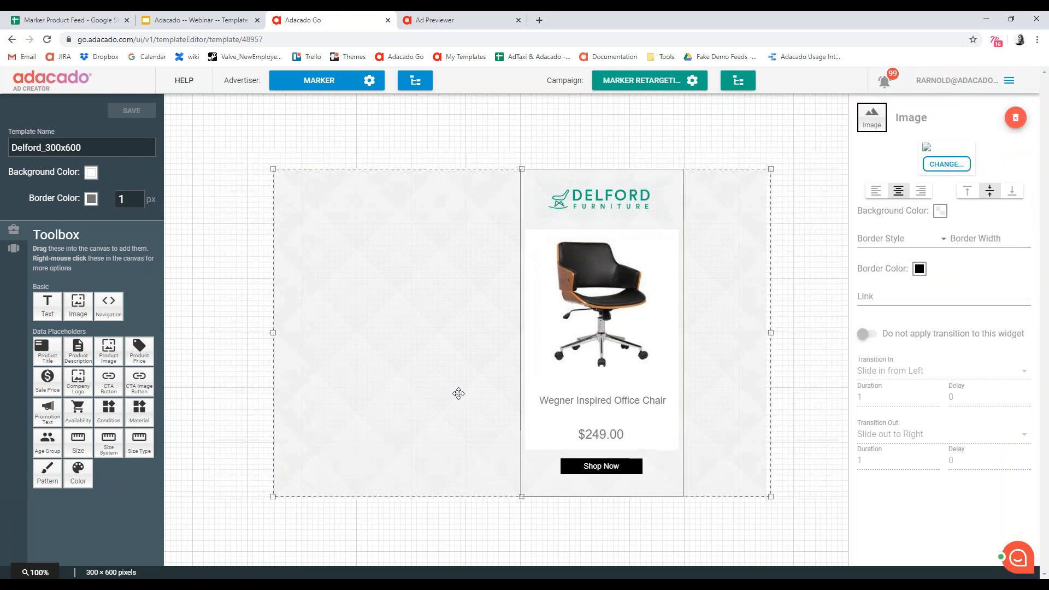
{"action": "scroll", "coordinate": [383, 312], "scroll_direction": "up", "scroll_amount": 1}
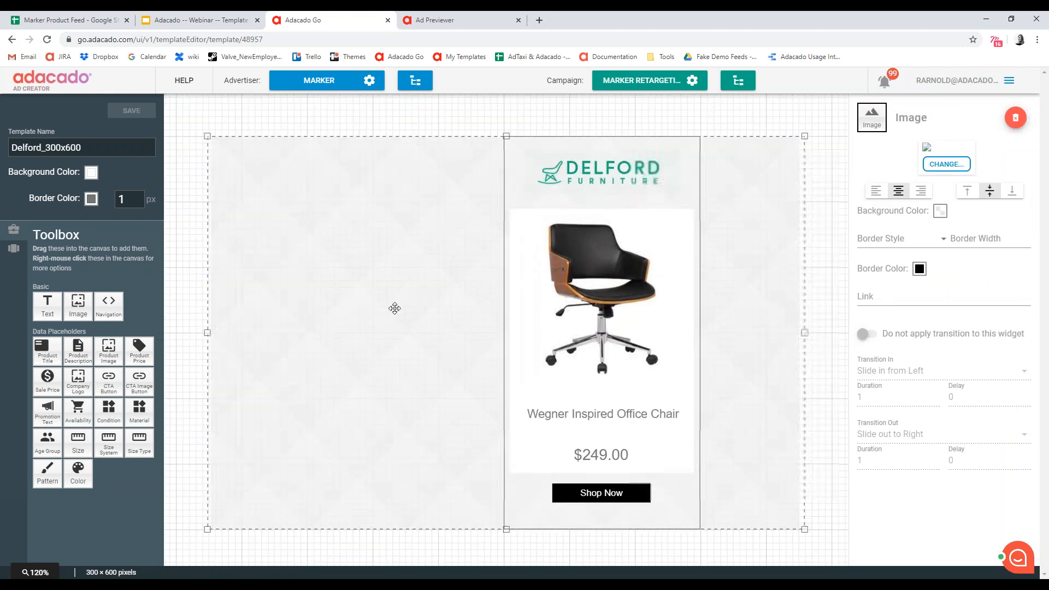
{"action": "scroll", "coordinate": [366, 405], "scroll_direction": "up", "scroll_amount": 2}
{"action": "scroll", "coordinate": [368, 406], "scroll_direction": "down", "scroll_amount": 3}
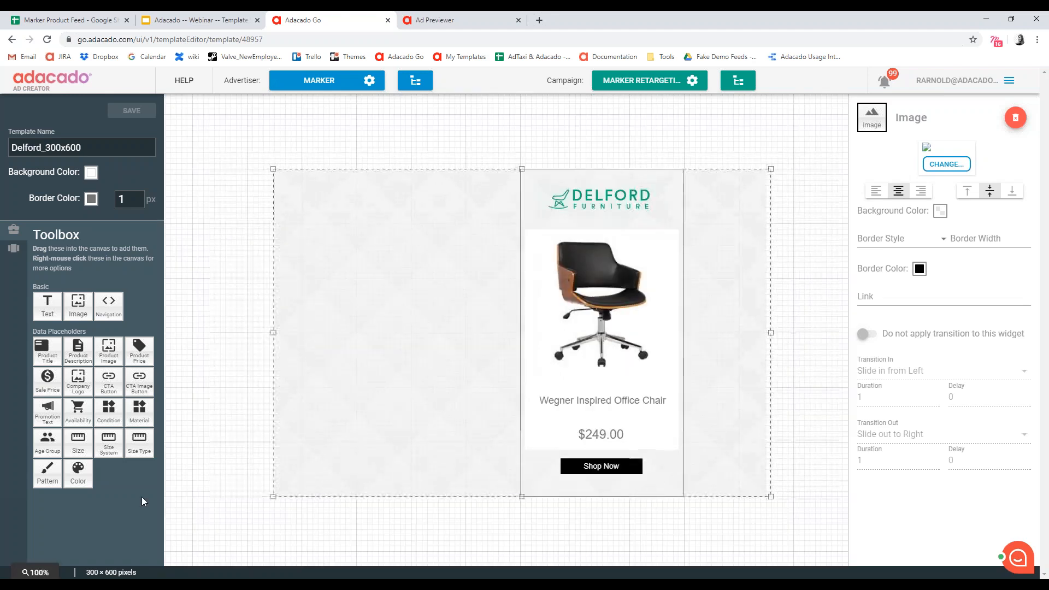
{"action": "left_click", "coordinate": [36, 572]}
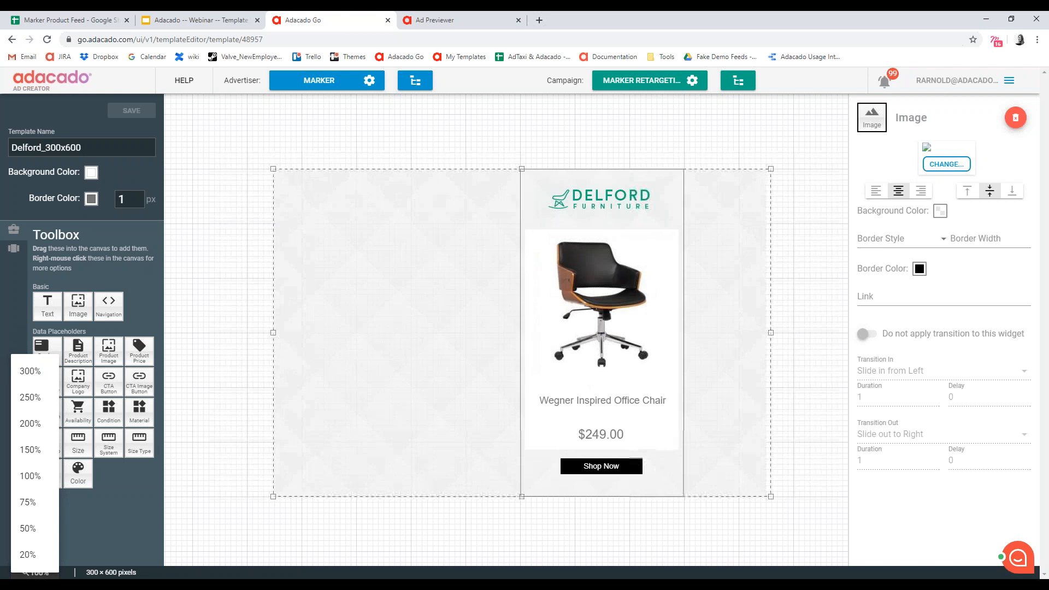
{"action": "left_click", "coordinate": [30, 449]}
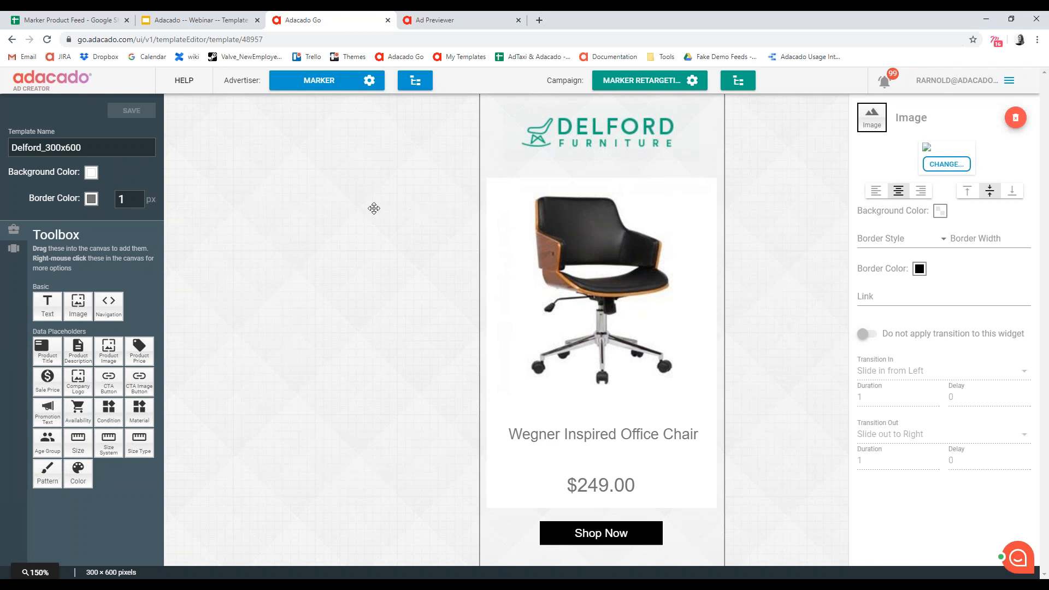
{"action": "scroll", "coordinate": [300, 268], "scroll_direction": "up", "scroll_amount": 1}
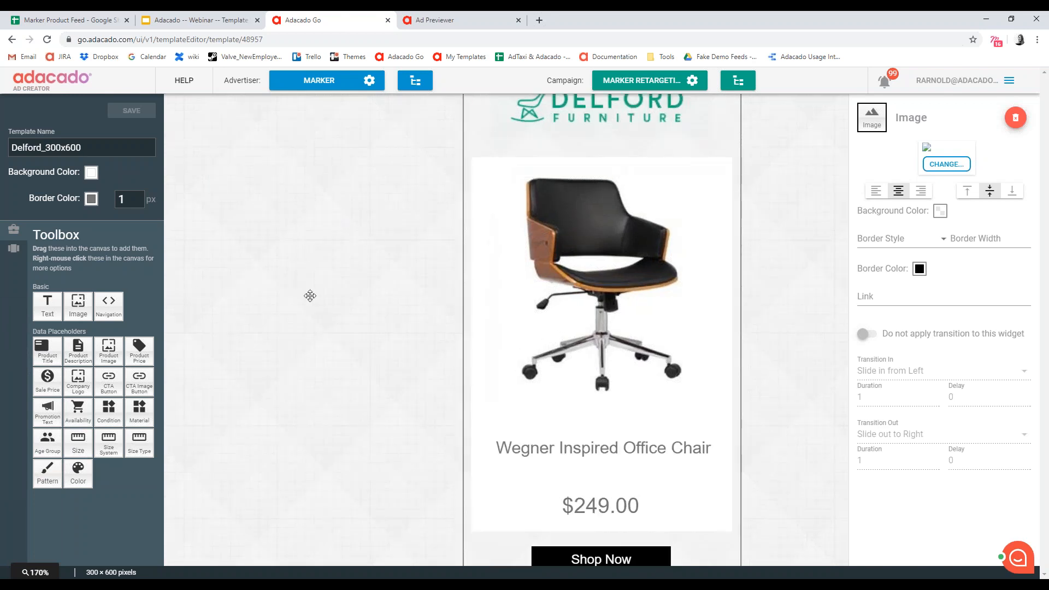
{"action": "scroll", "coordinate": [343, 286], "scroll_direction": "down", "scroll_amount": 3}
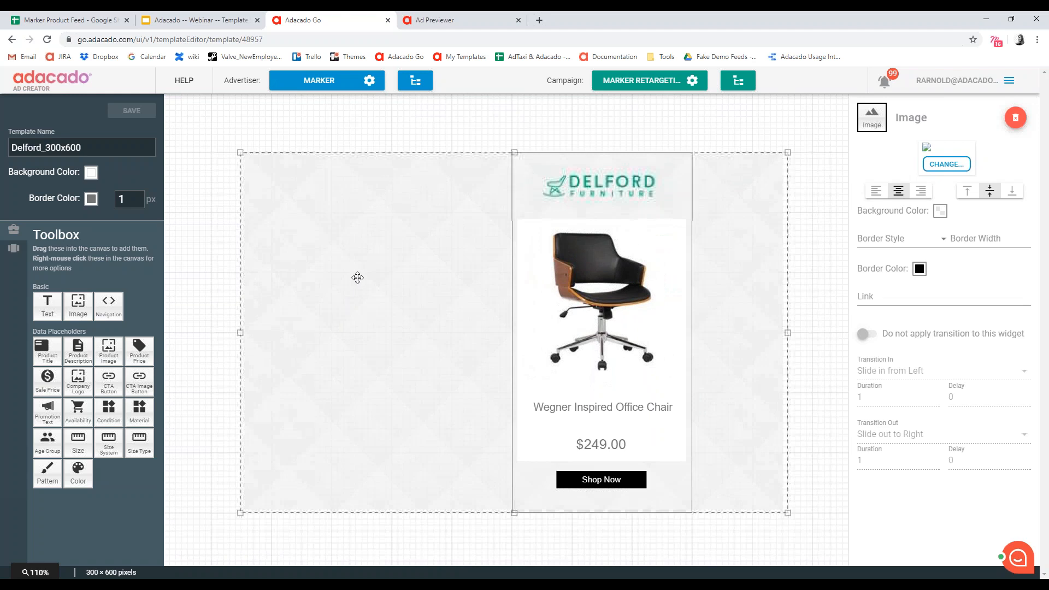
{"action": "scroll", "coordinate": [466, 314], "scroll_direction": "down", "scroll_amount": 1}
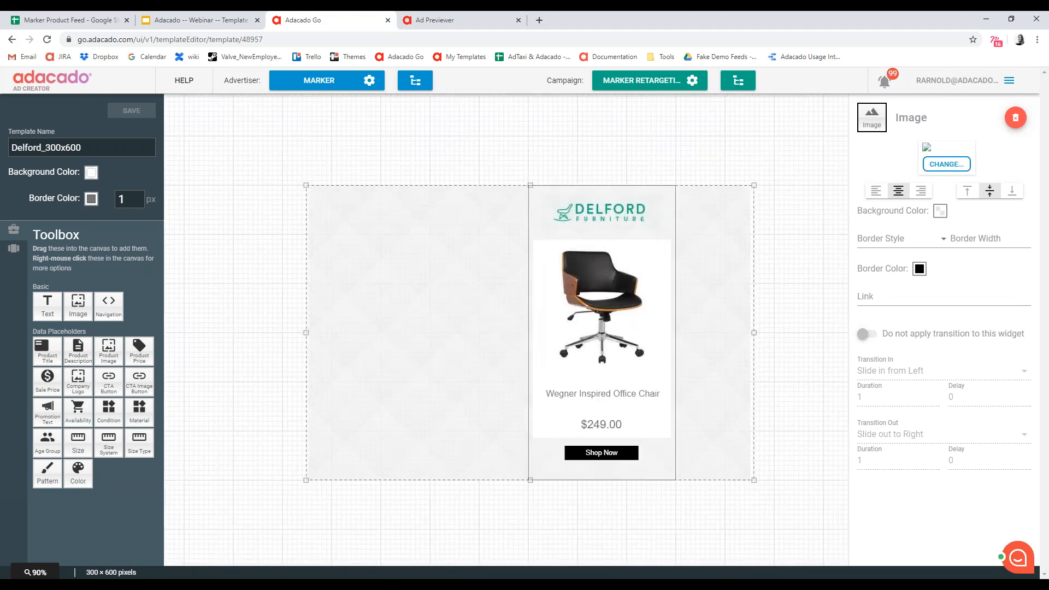
{"action": "left_click", "coordinate": [211, 149]}
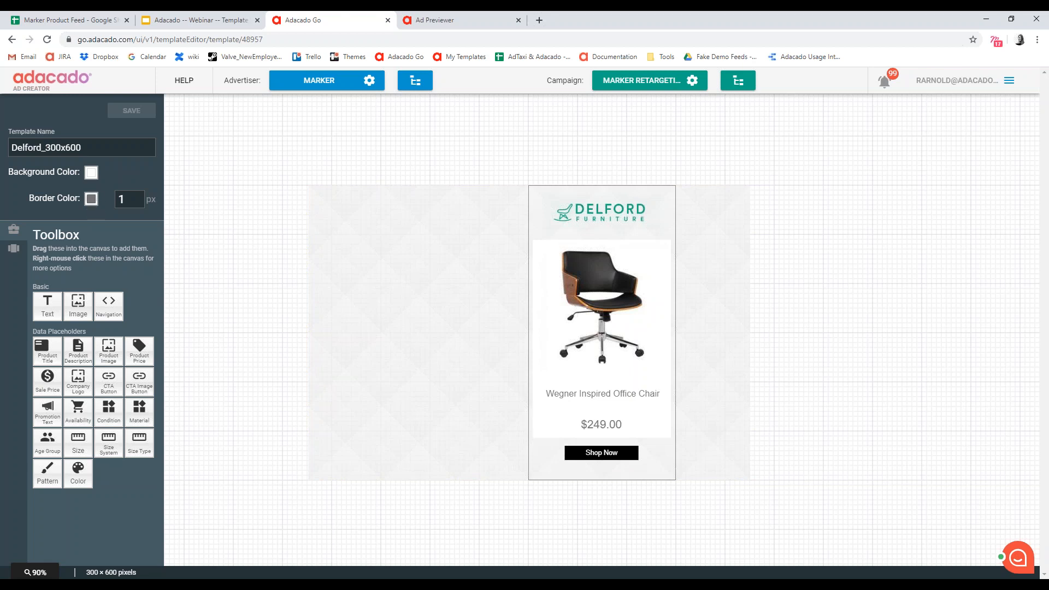
- Review the template's border color options and the basic widgets available in the toolbox
{"action": "left_click", "coordinate": [91, 199]}
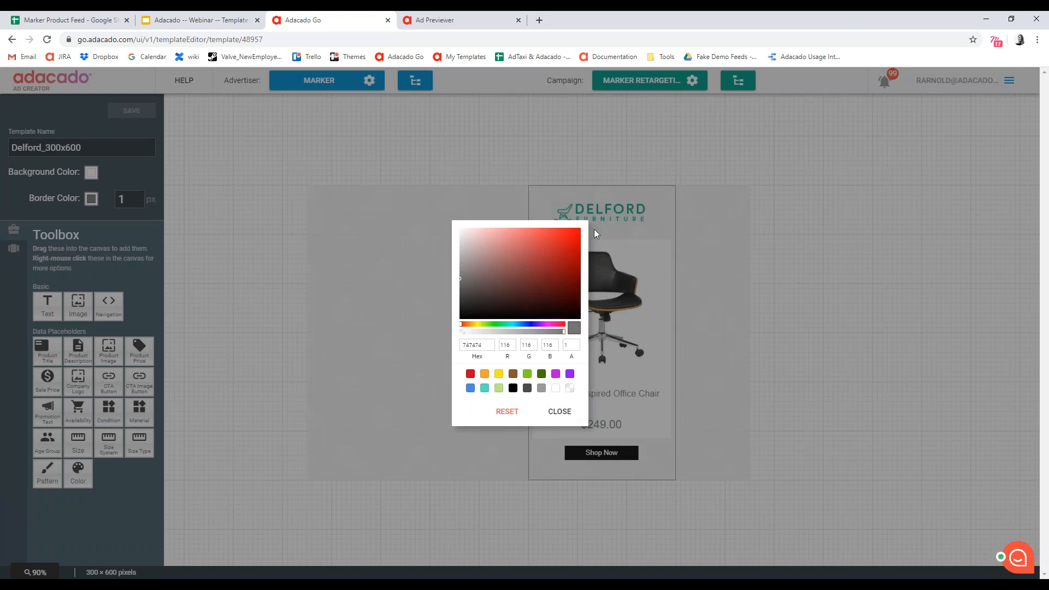
{"action": "left_click", "coordinate": [563, 414]}
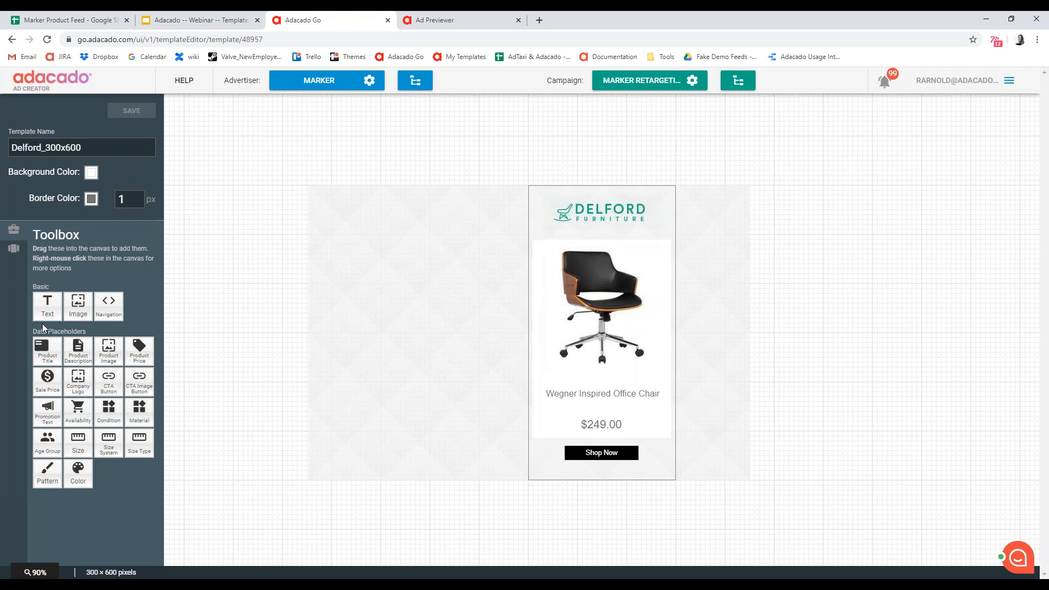
{"action": "left_click_drag", "start_coordinate": [80, 321], "coordinate": [109, 322]}
- Replace the 300x600 template's background image with the blue watercolor image
{"action": "left_click", "coordinate": [510, 352]}
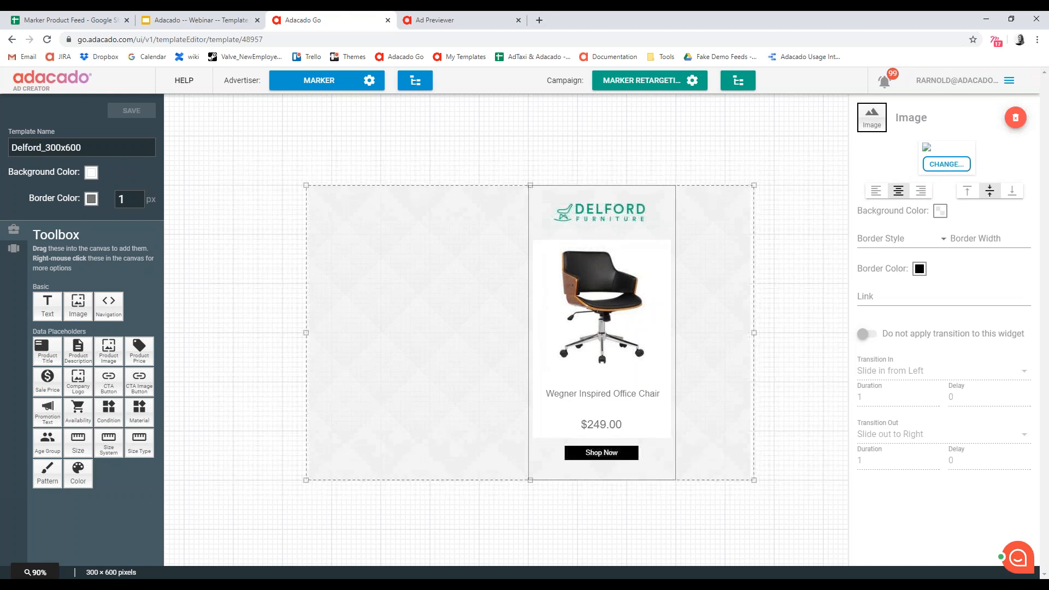
{"action": "left_click", "coordinate": [337, 379]}
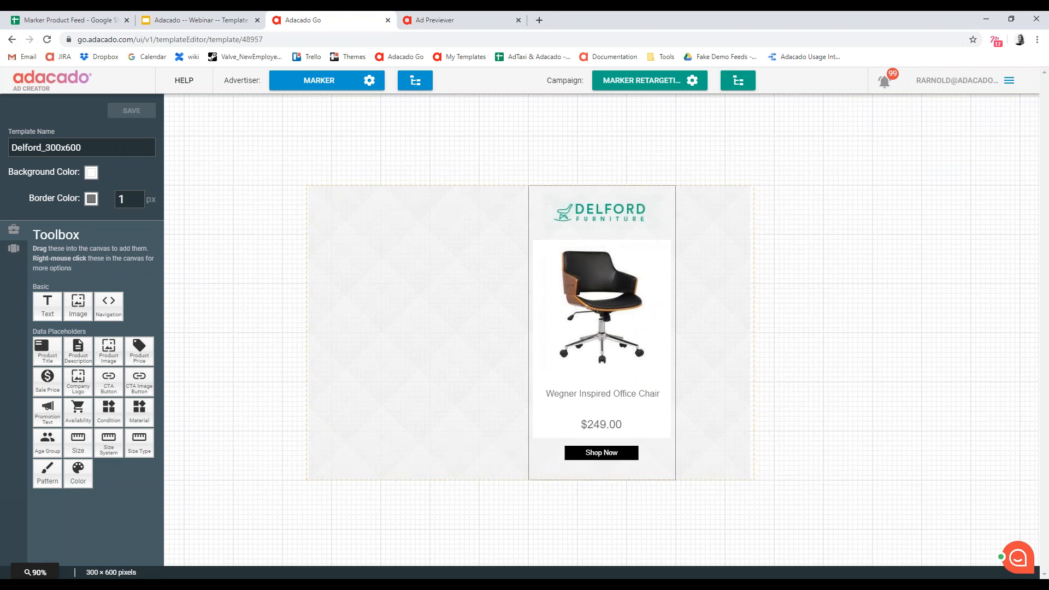
{"action": "left_click", "coordinate": [337, 379]}
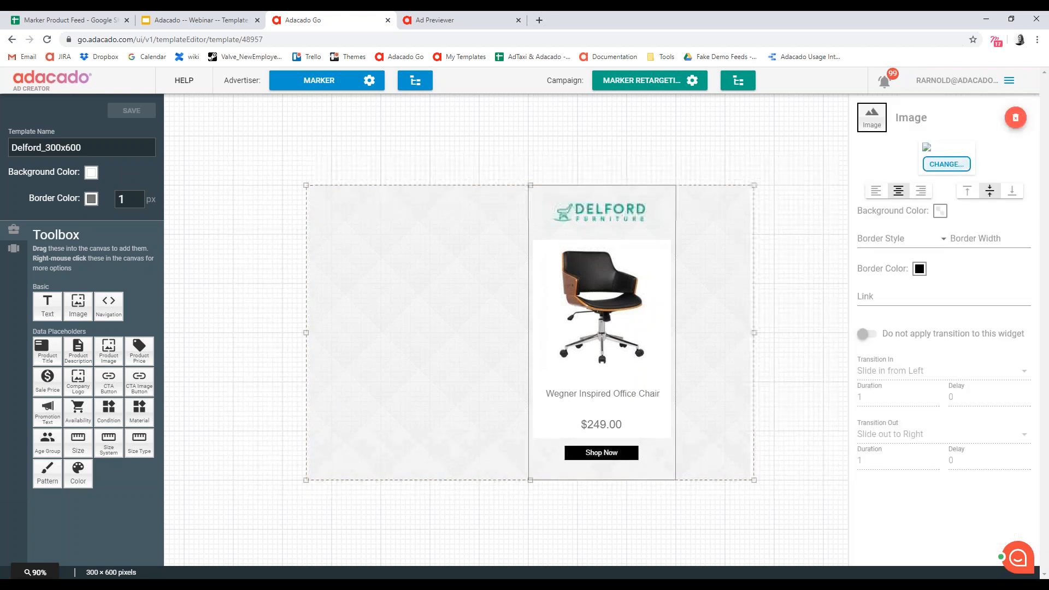
{"action": "left_click", "coordinate": [945, 166]}
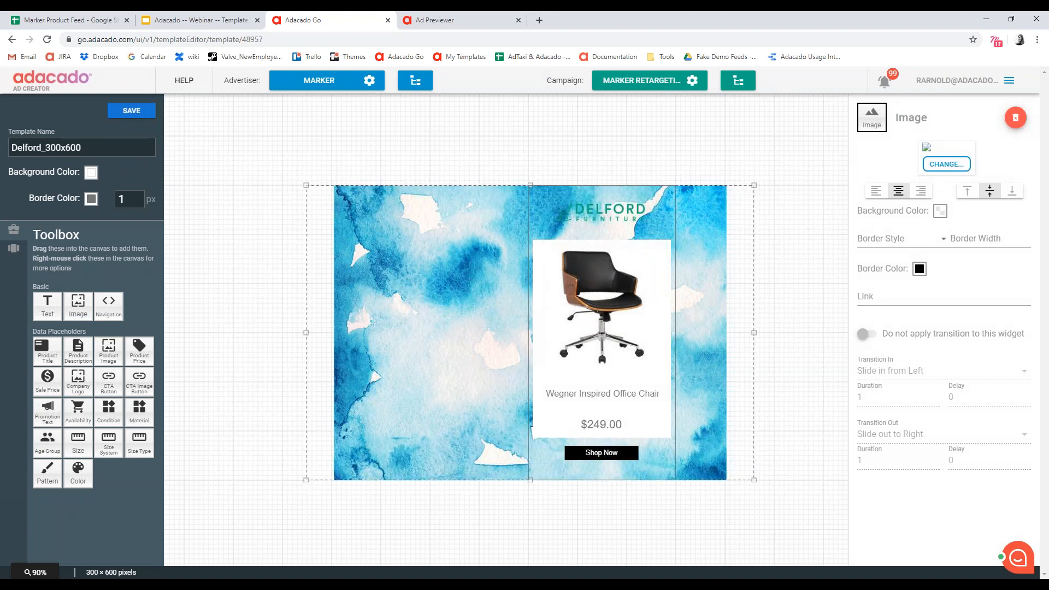
- Stretch the watercolor background slightly past the ad frame's upper and lower edges and shift it left behind the ad
{"action": "left_click_drag", "start_coordinate": [530, 480], "coordinate": [531, 487]}
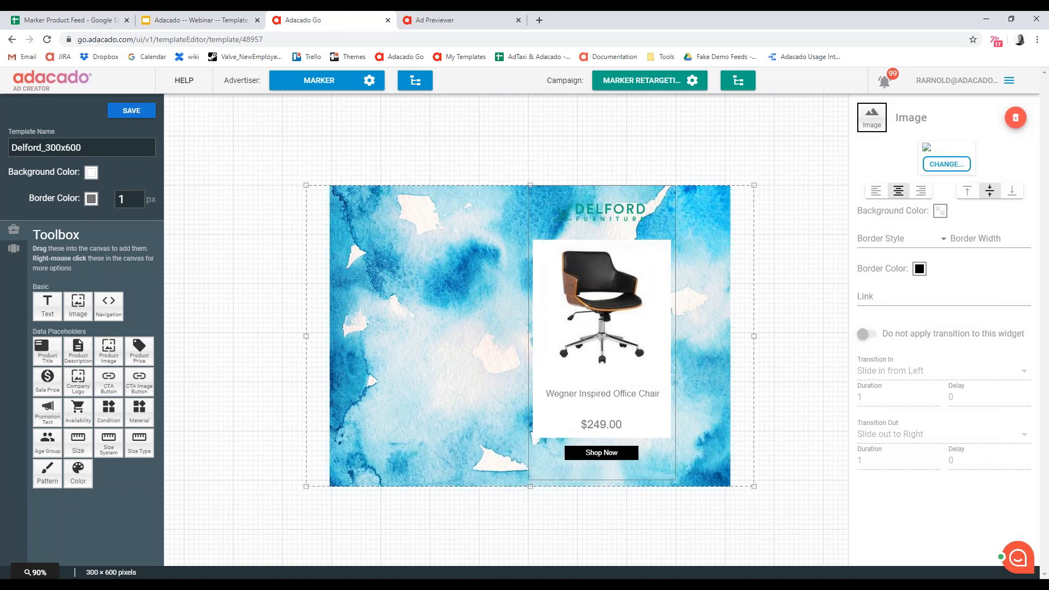
{"action": "left_click_drag", "start_coordinate": [530, 185], "coordinate": [530, 181]}
{"action": "left_click_drag", "start_coordinate": [460, 286], "coordinate": [427, 289]}
{"action": "key", "text": "Up"}
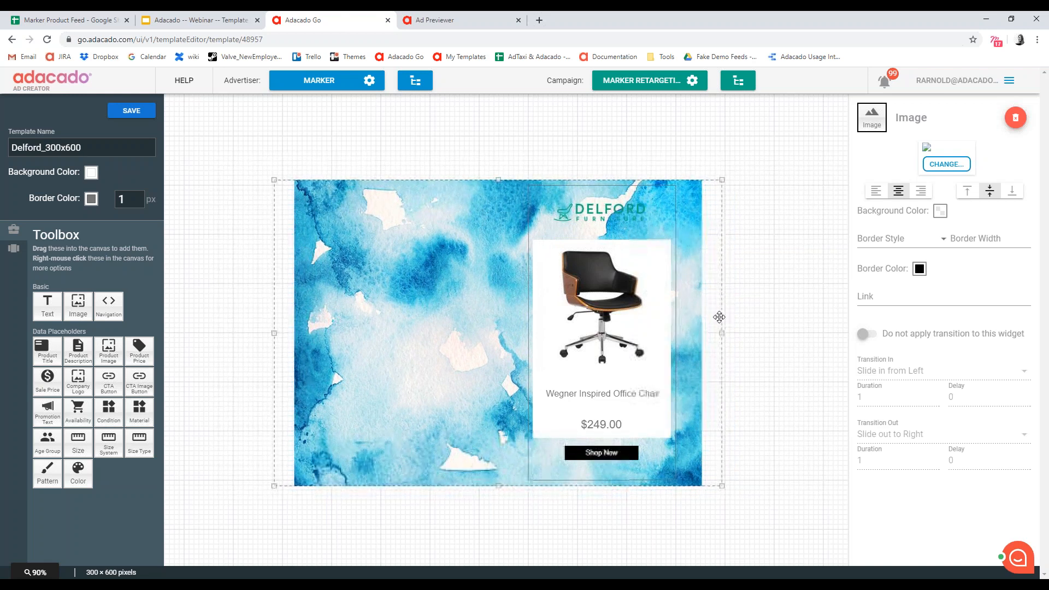
{"action": "left_click_drag", "start_coordinate": [701, 325], "coordinate": [693, 329]}
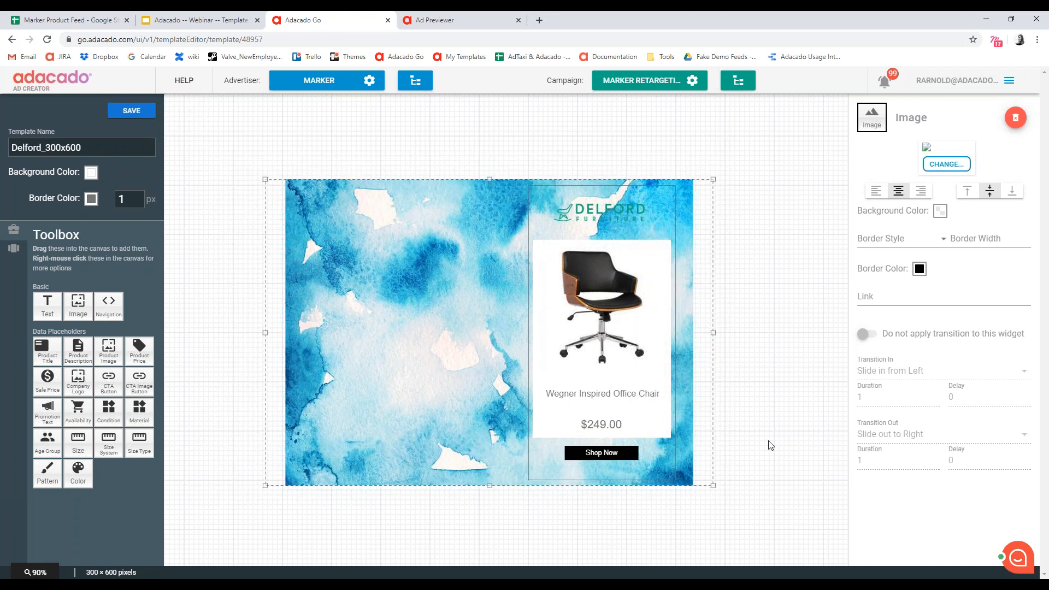
{"action": "left_click", "coordinate": [771, 457]}
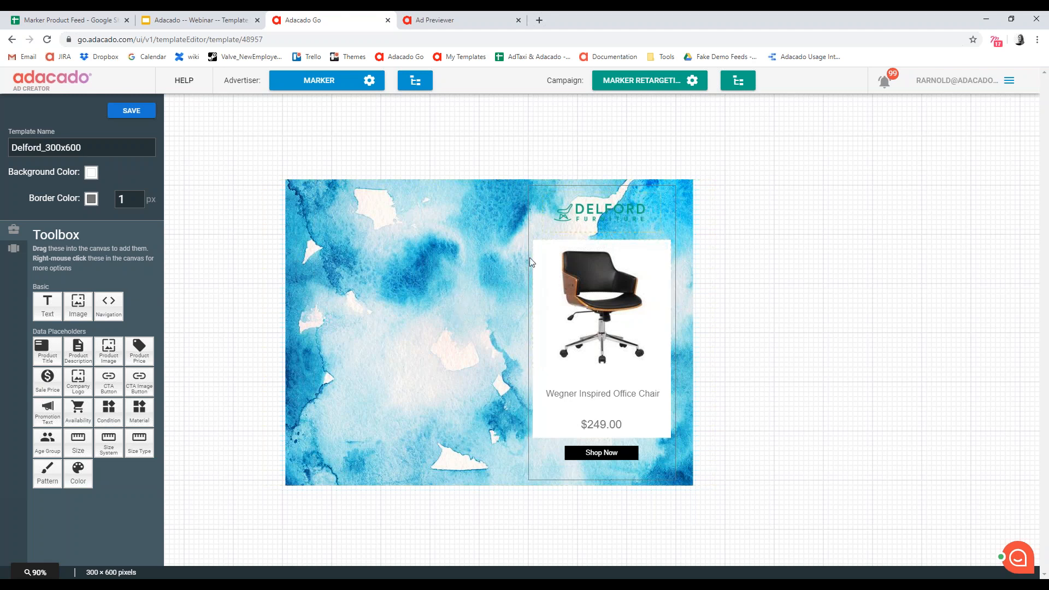
- Delete the product price and extend the product title box downward into the freed space
{"action": "left_click", "coordinate": [600, 429]}
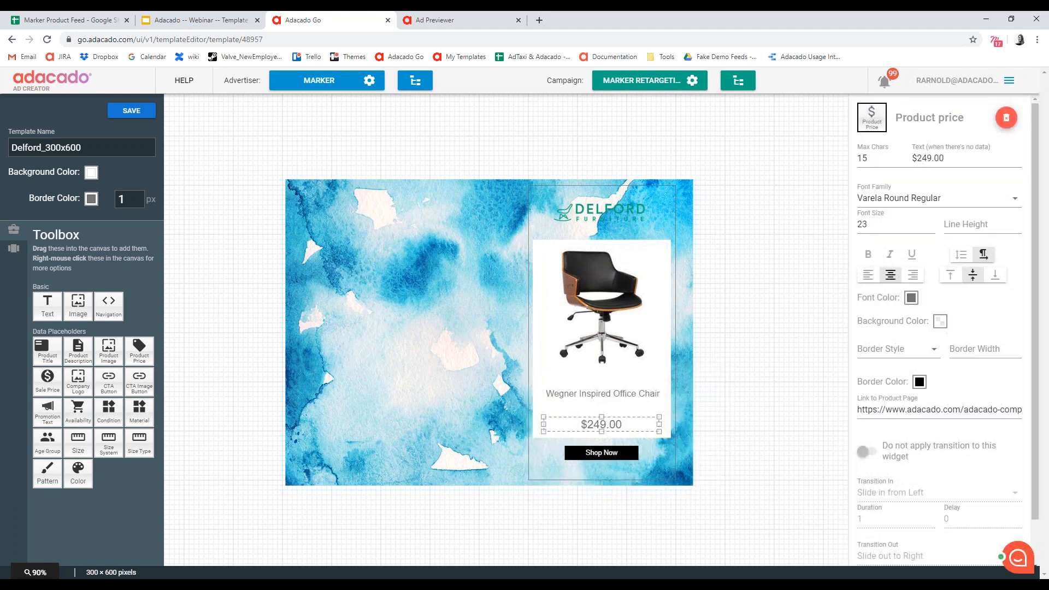
{"action": "left_click", "coordinate": [1006, 118]}
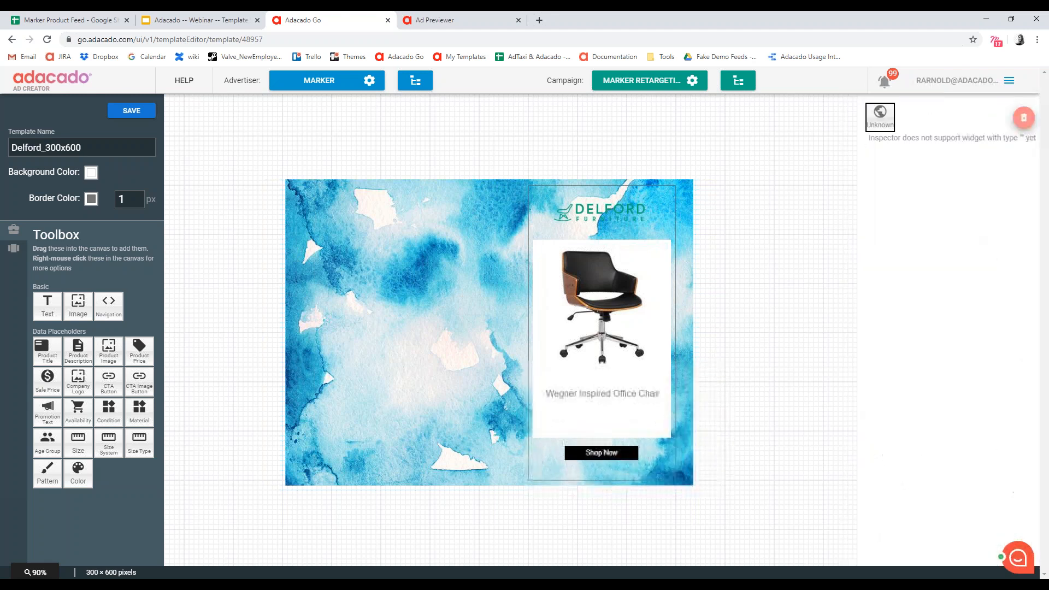
{"action": "left_click", "coordinate": [603, 400]}
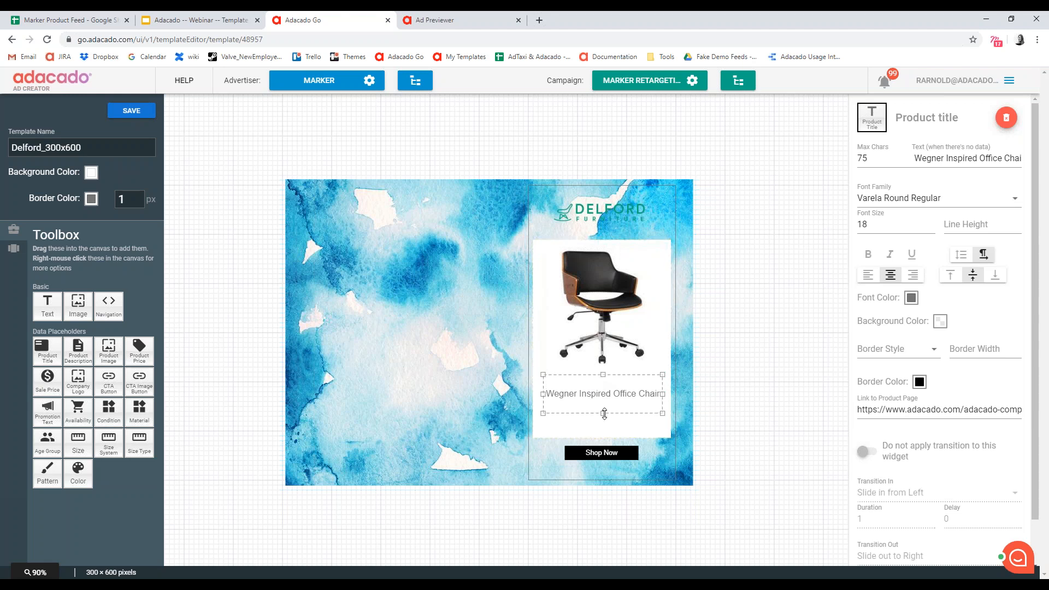
{"action": "left_click_drag", "start_coordinate": [605, 414], "coordinate": [609, 438]}
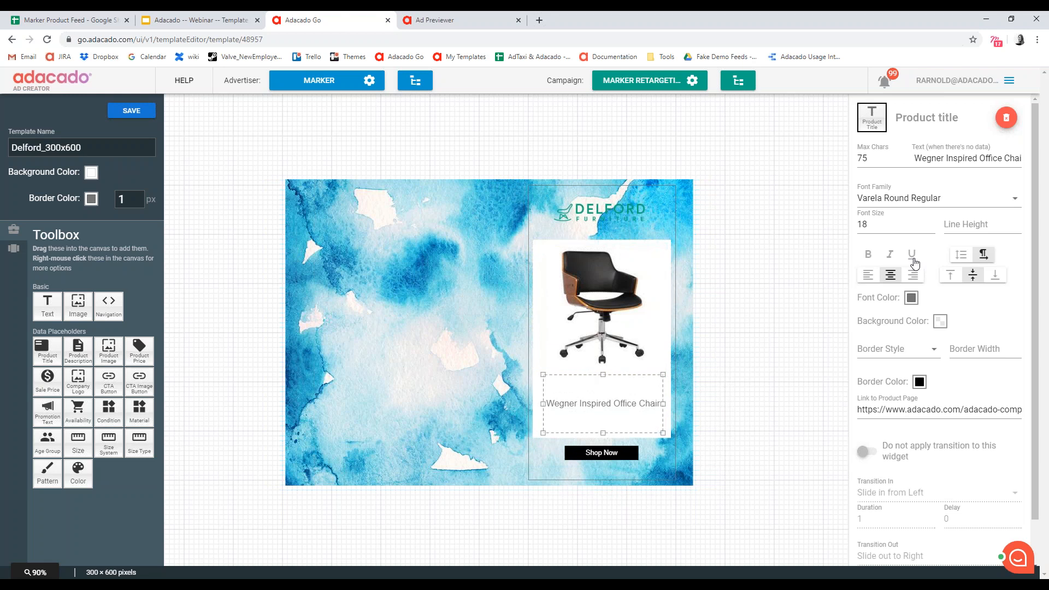
- Try other horizontal and vertical alignments for the product title and restore its centered and middle alignment
{"action": "left_click", "coordinate": [871, 278]}
{"action": "left_click", "coordinate": [892, 277]}
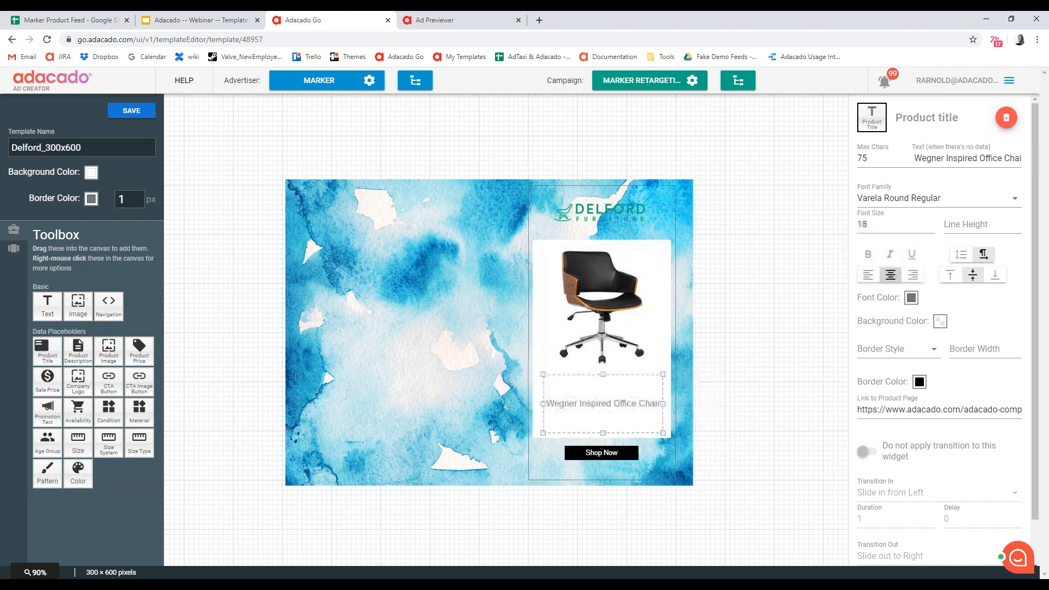
{"action": "left_click", "coordinate": [995, 276]}
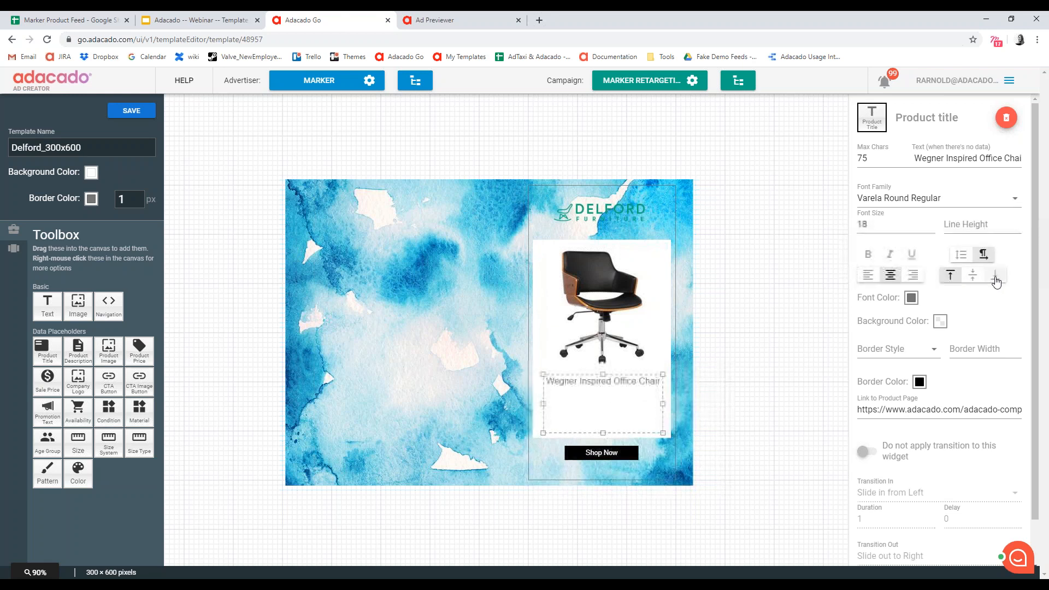
{"action": "left_click", "coordinate": [974, 278]}
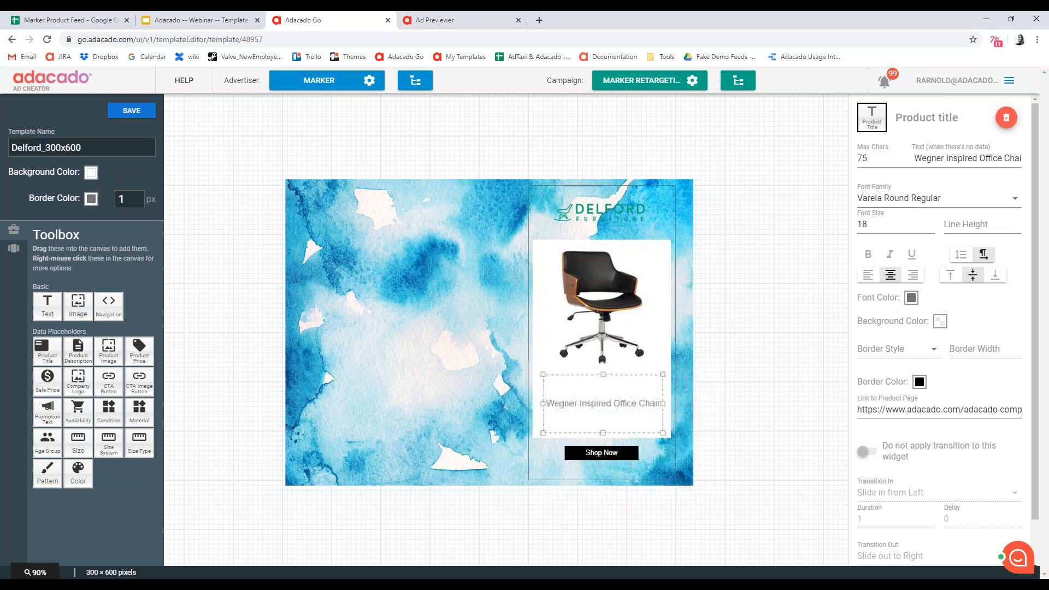
- Examine the font families available for the product title, including the custom font option, and its maximum character setting
{"action": "left_click", "coordinate": [959, 198]}
{"action": "scroll", "coordinate": [945, 262], "scroll_direction": "down", "scroll_amount": 2}
{"action": "scroll", "coordinate": [929, 287], "scroll_direction": "up", "scroll_amount": 1}
{"action": "scroll", "coordinate": [917, 306], "scroll_direction": "down", "scroll_amount": 1}
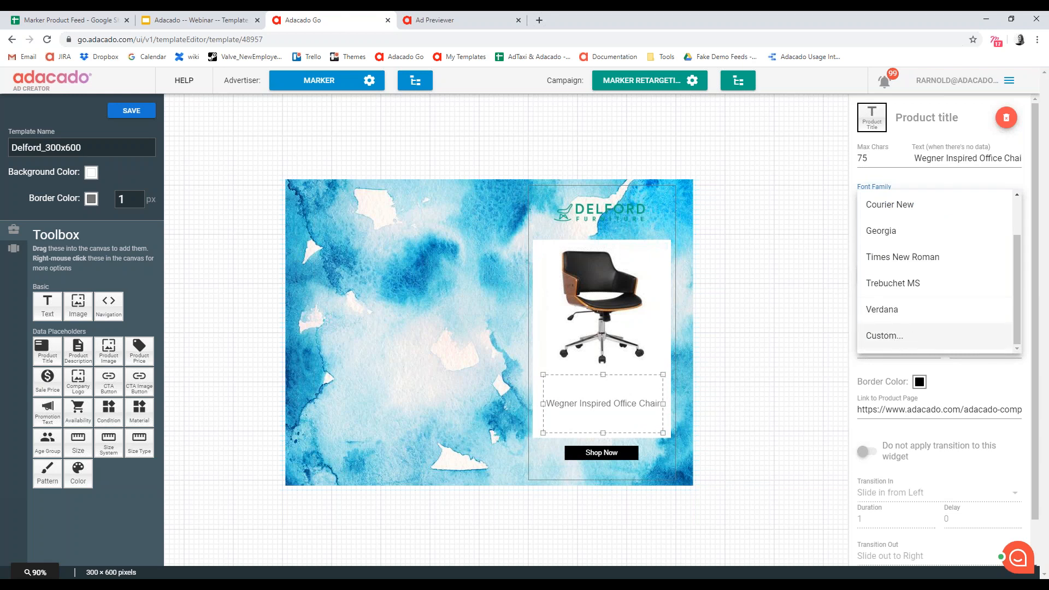
{"action": "left_click", "coordinate": [883, 177]}
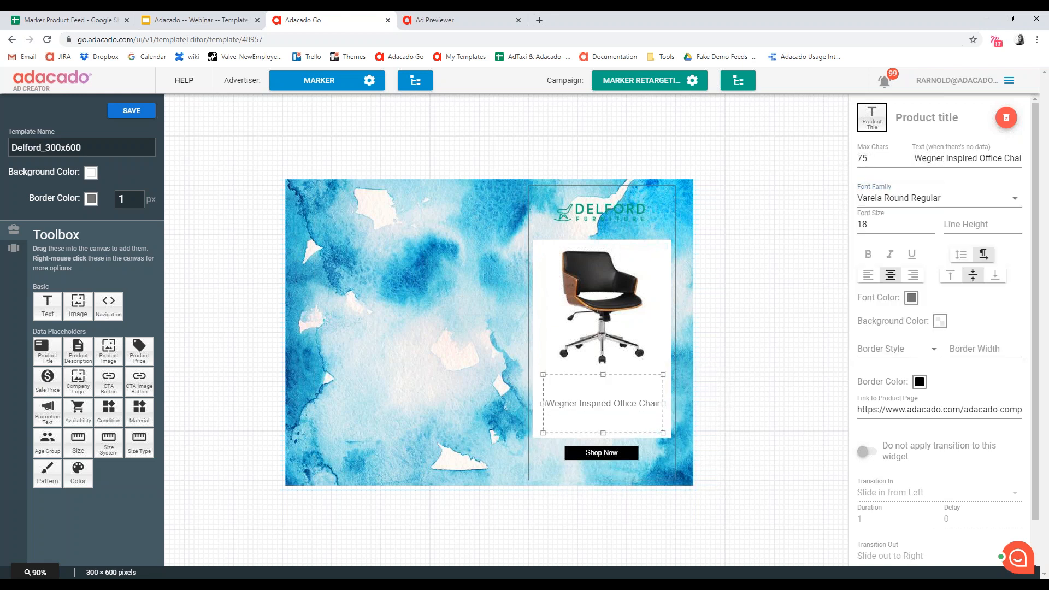
{"action": "left_click", "coordinate": [924, 199]}
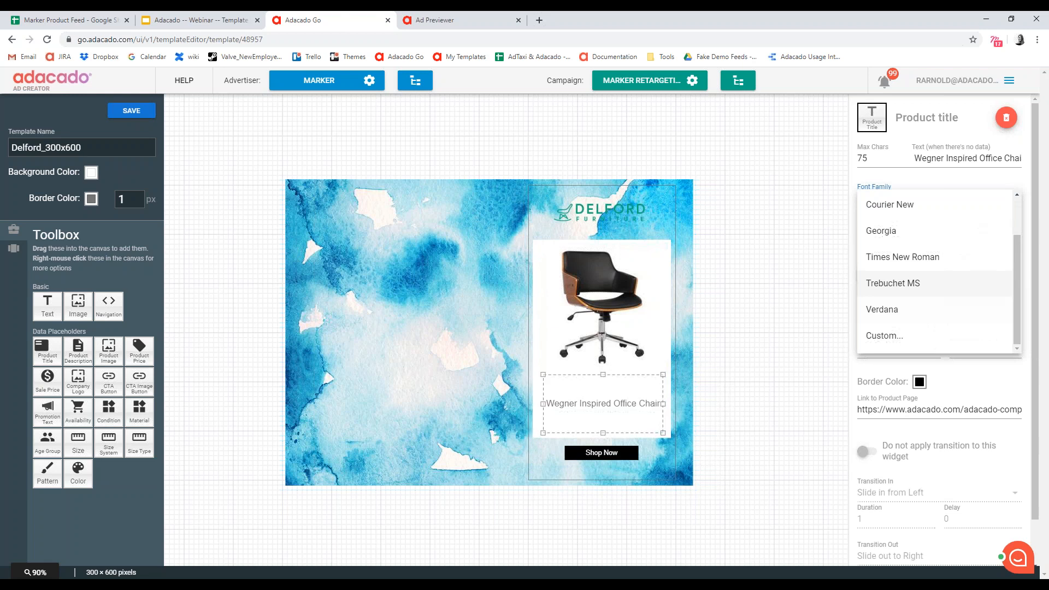
{"action": "left_click", "coordinate": [901, 178]}
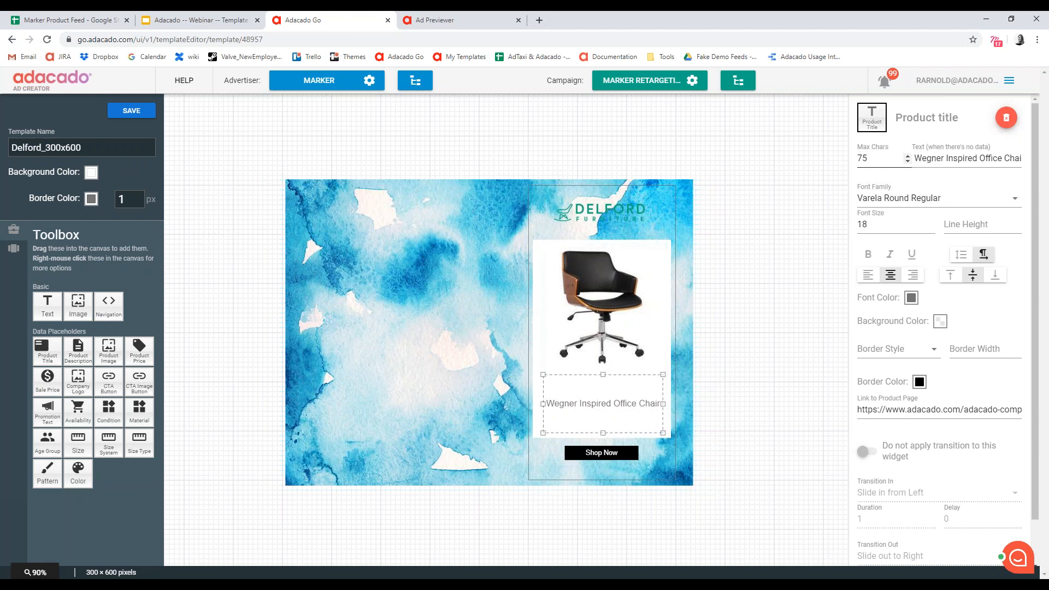
{"action": "left_click", "coordinate": [875, 160]}
- Save the Delford_300x600 template and return to the storyboard view to check the updated product frames
{"action": "left_click", "coordinate": [132, 110]}
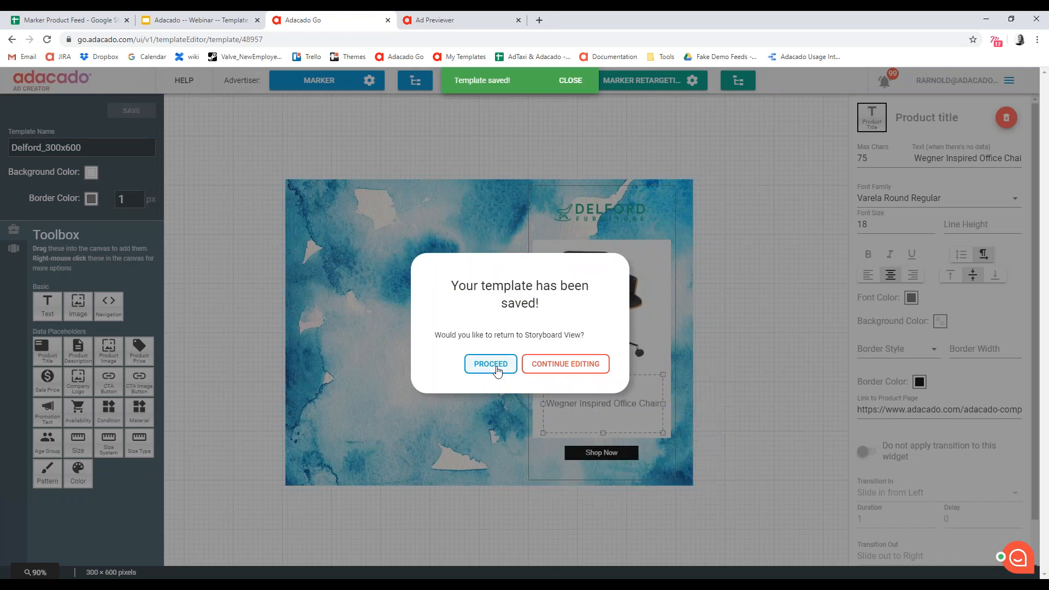
{"action": "left_click", "coordinate": [490, 362]}
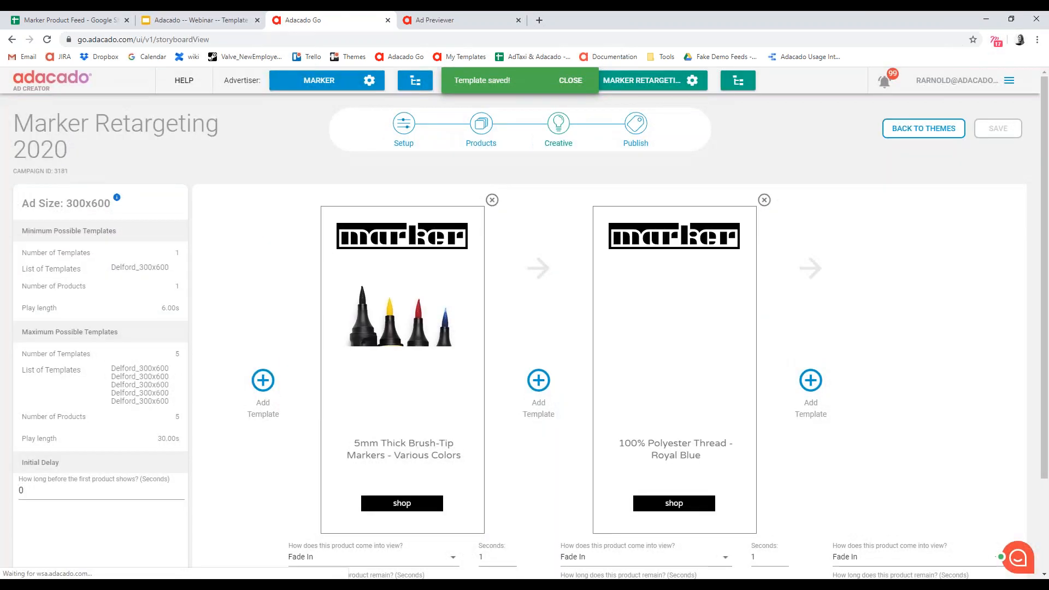
{"action": "scroll", "coordinate": [548, 309], "scroll_direction": "down", "scroll_amount": 2}
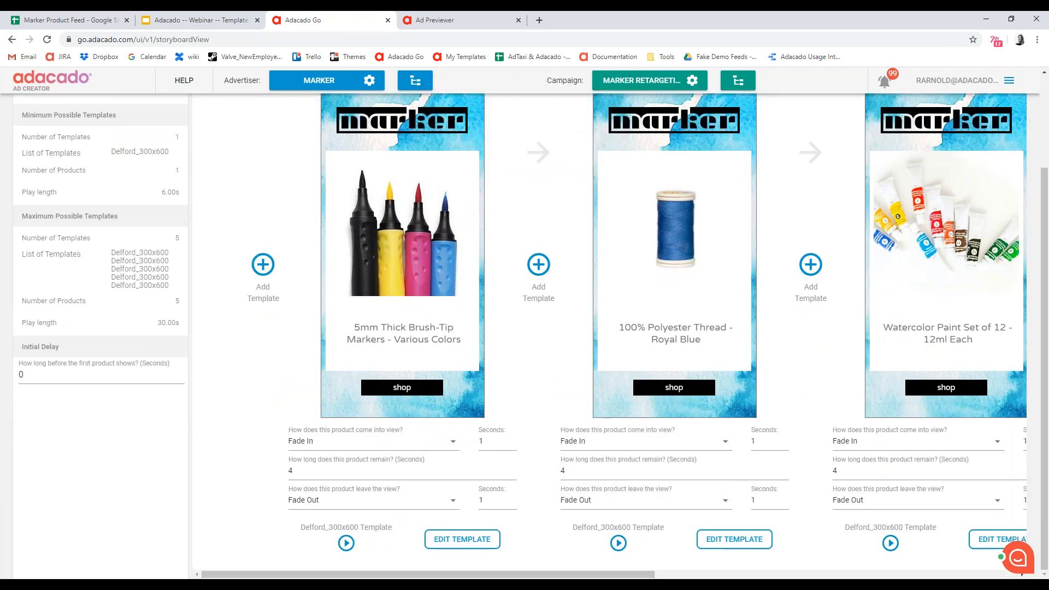
{"action": "scroll", "coordinate": [606, 514], "scroll_direction": "up", "scroll_amount": 2}
- Return to the themes and review the Marker theme's animated ad previews in all four sizes alongside the sample products
{"action": "left_click", "coordinate": [923, 128]}
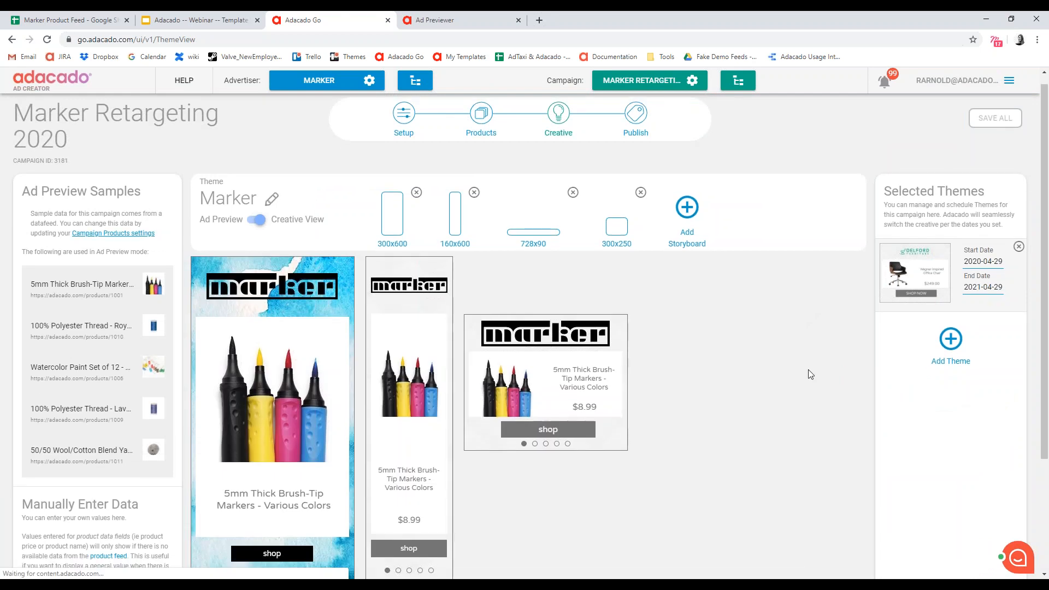
{"action": "scroll", "coordinate": [808, 339], "scroll_direction": "down", "scroll_amount": 3}
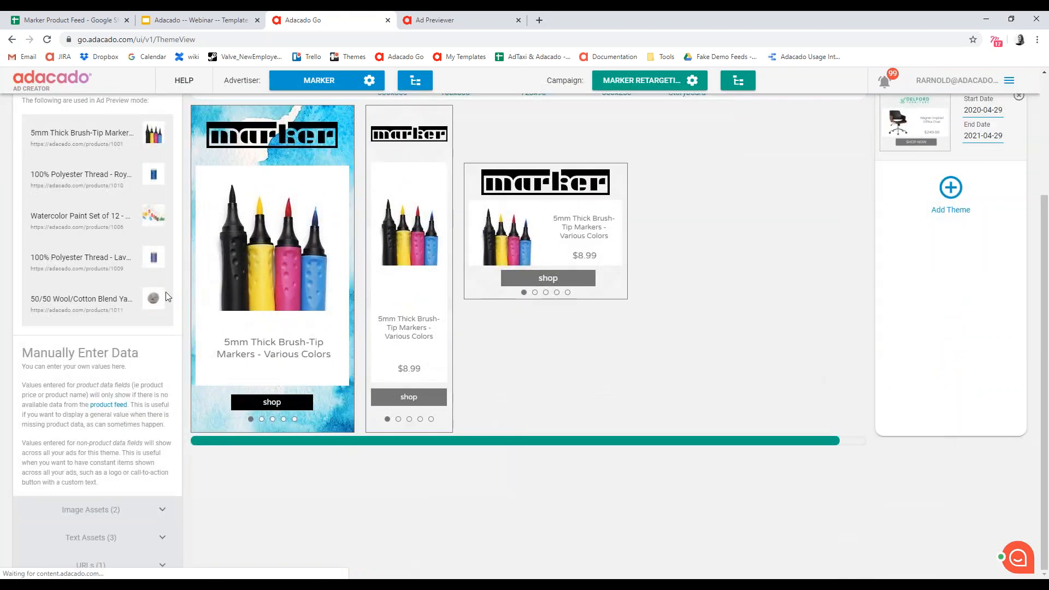
{"action": "scroll", "coordinate": [168, 296], "scroll_direction": "up", "scroll_amount": 1}
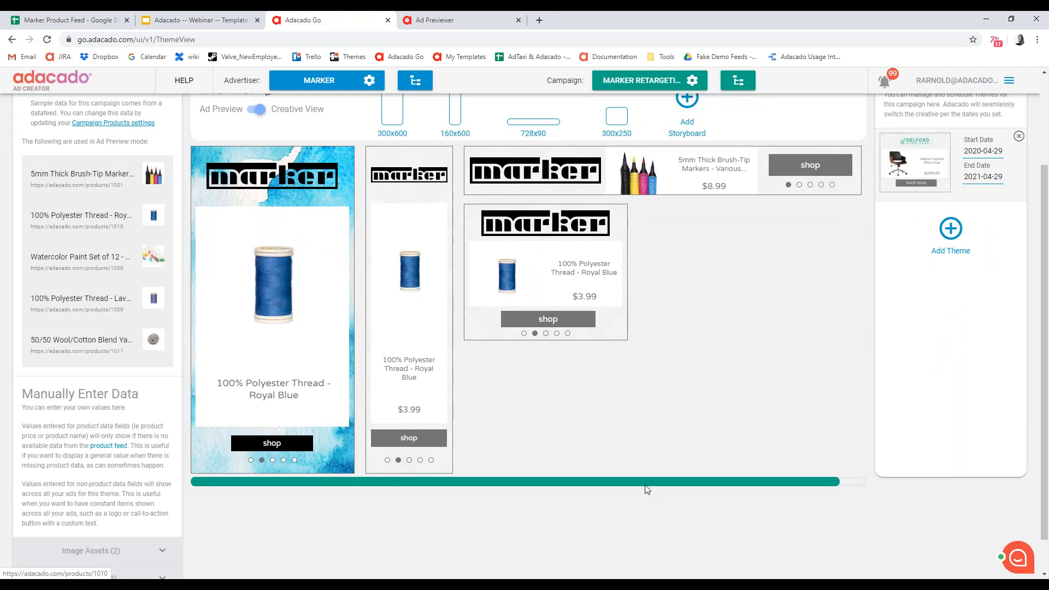
{"action": "scroll", "coordinate": [612, 487], "scroll_direction": "up", "scroll_amount": 1}
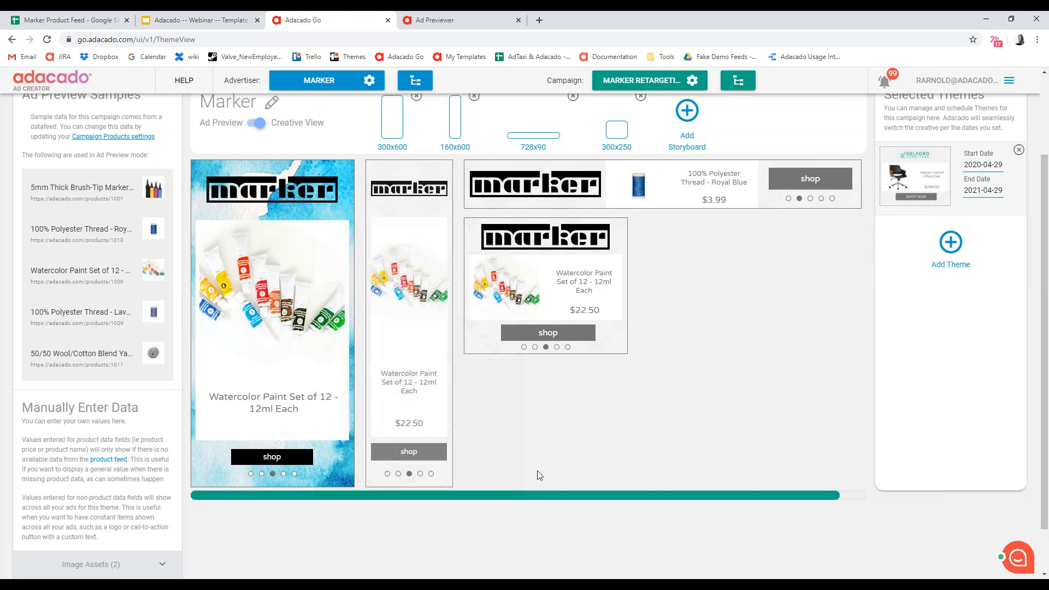
{"action": "scroll", "coordinate": [599, 491], "scroll_direction": "up", "scroll_amount": 1}
{"action": "scroll", "coordinate": [559, 500], "scroll_direction": "down", "scroll_amount": 1}
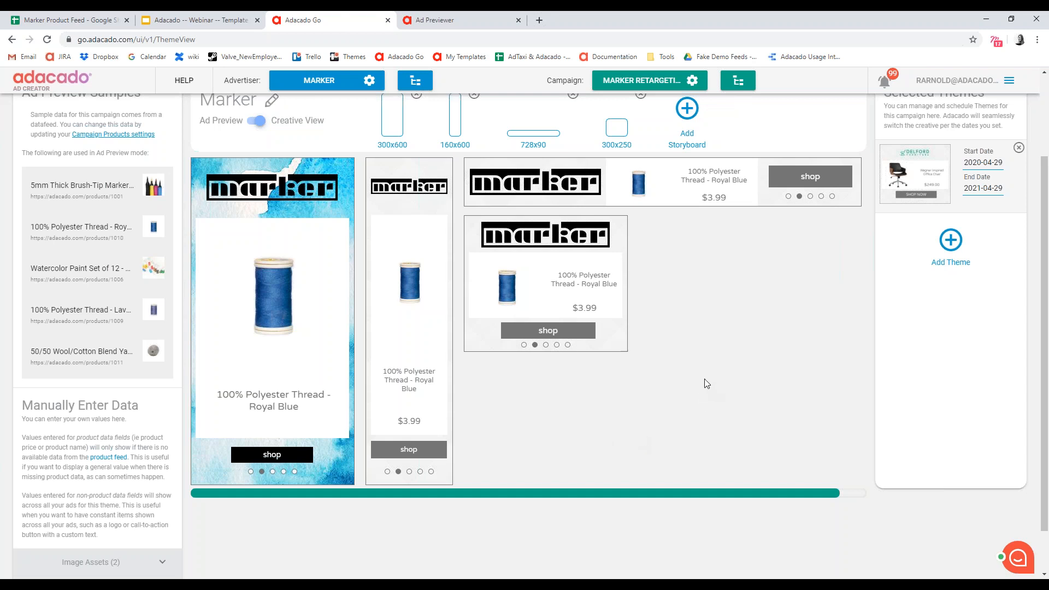
{"action": "scroll", "coordinate": [705, 384], "scroll_direction": "up", "scroll_amount": 3}
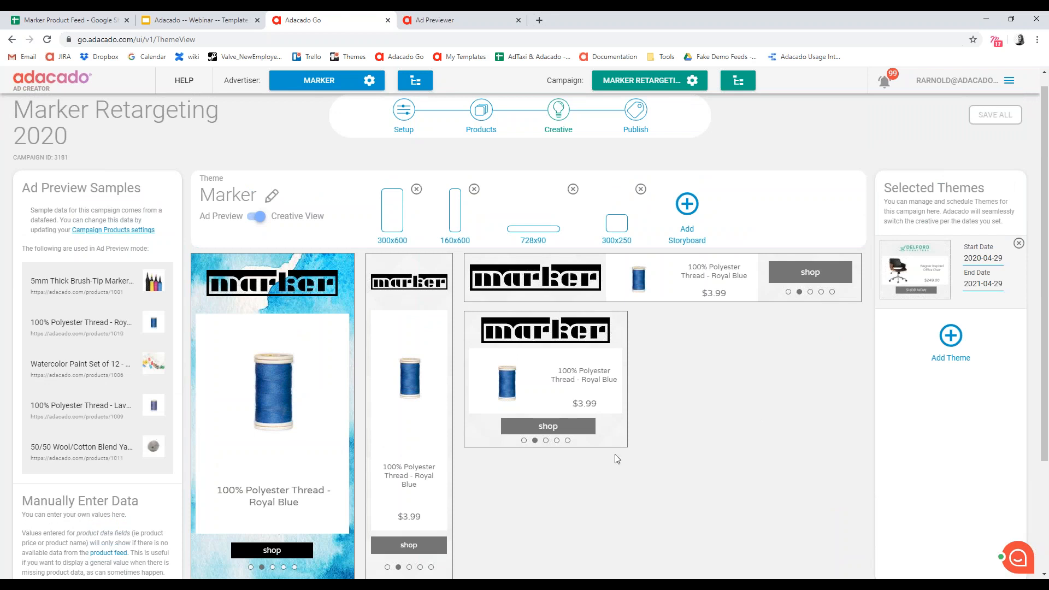
{"action": "scroll", "coordinate": [564, 507], "scroll_direction": "down", "scroll_amount": 1}
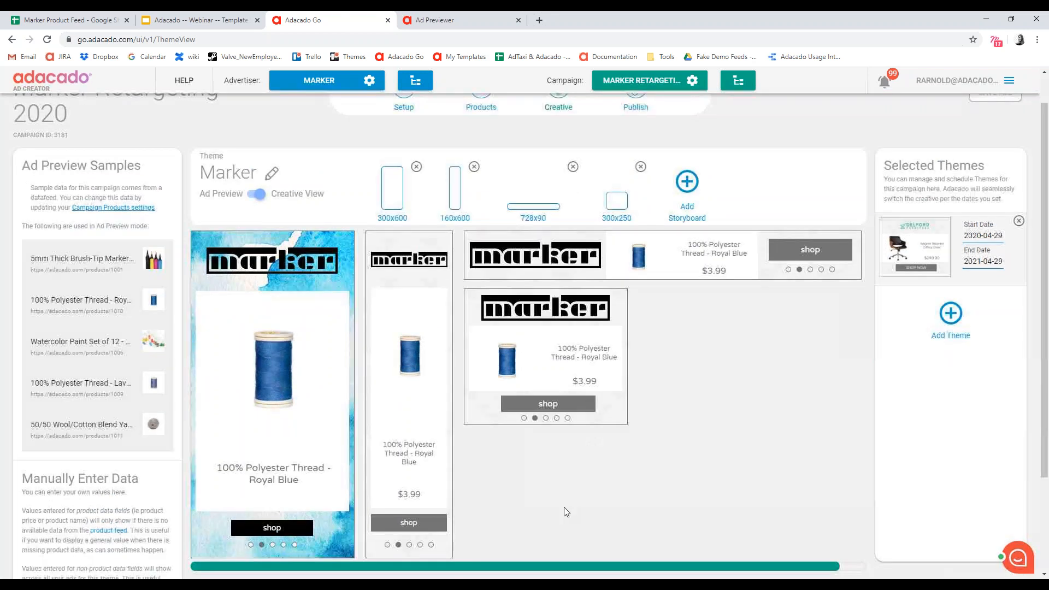
{"action": "scroll", "coordinate": [564, 509], "scroll_direction": "down", "scroll_amount": 1}
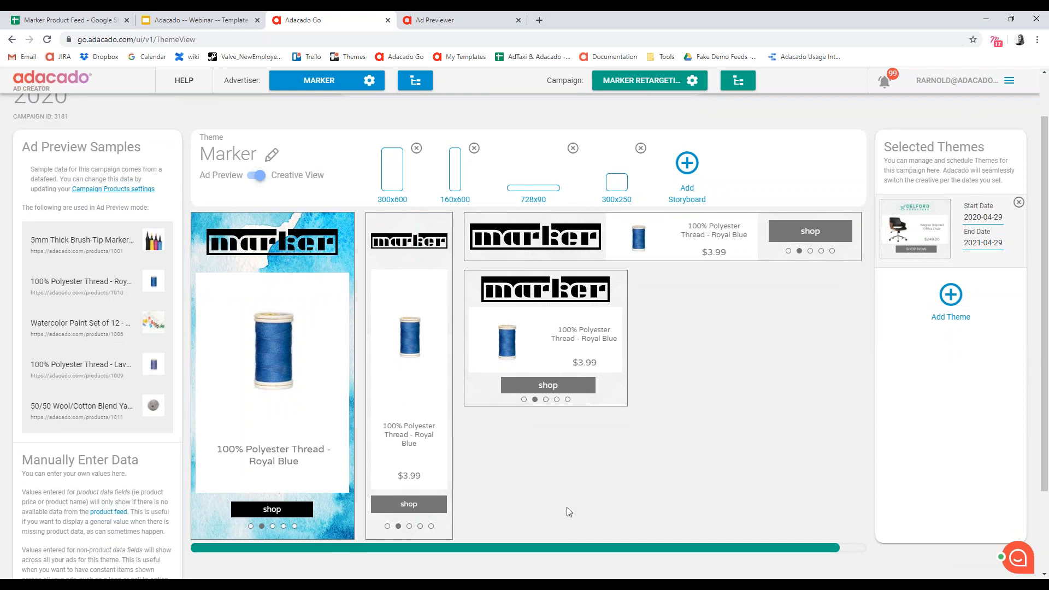
- Reopen the 300x600 storyboard to look over its frames and template editing options, and return to the themes
{"action": "left_click", "coordinate": [385, 203]}
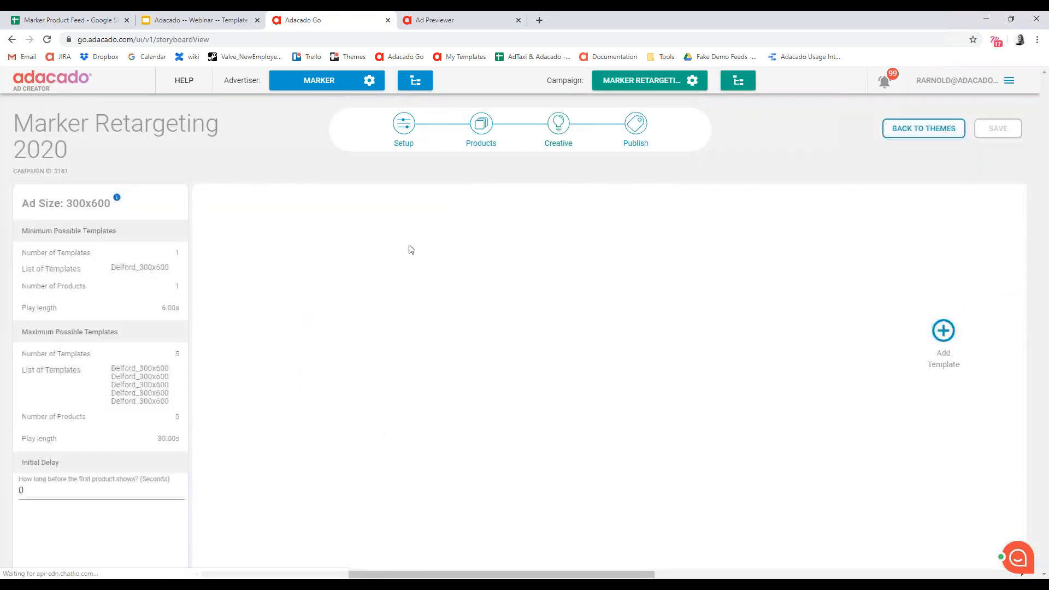
{"action": "scroll", "coordinate": [437, 523], "scroll_direction": "down", "scroll_amount": 3}
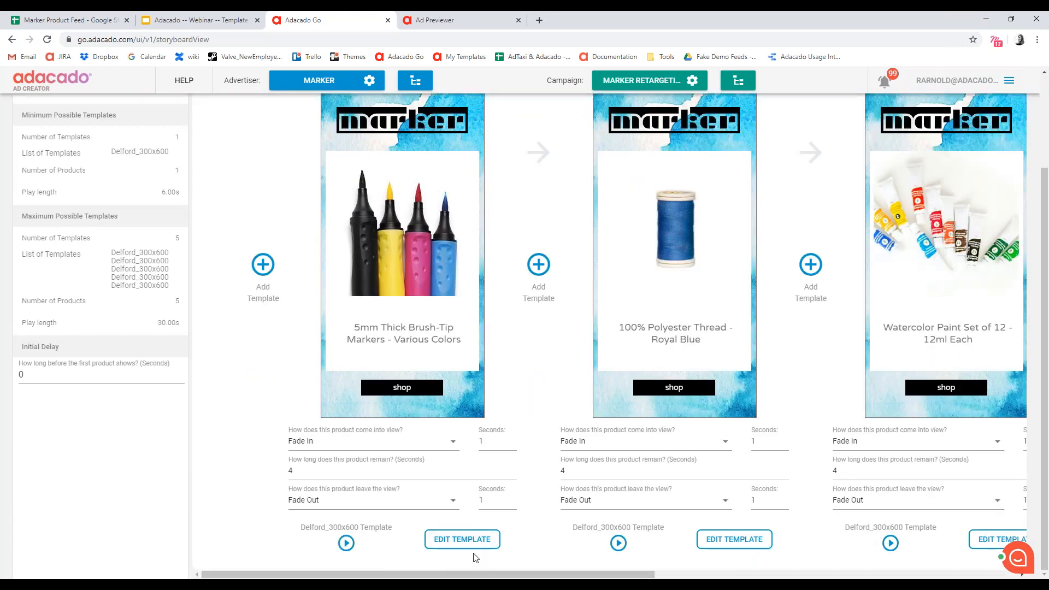
{"action": "scroll", "coordinate": [656, 328], "scroll_direction": "up", "scroll_amount": 3}
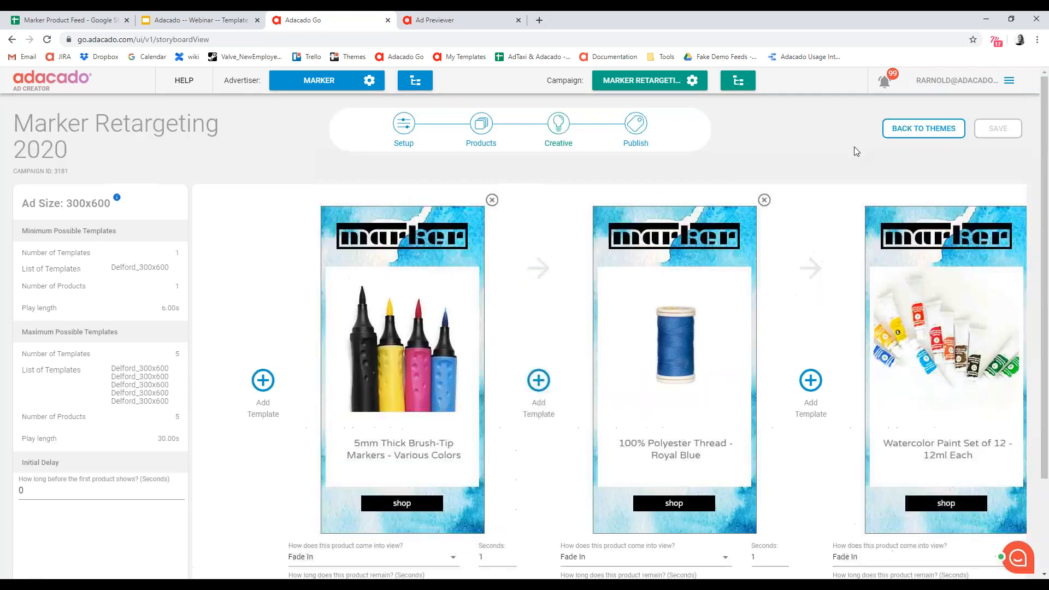
{"action": "left_click", "coordinate": [925, 128]}
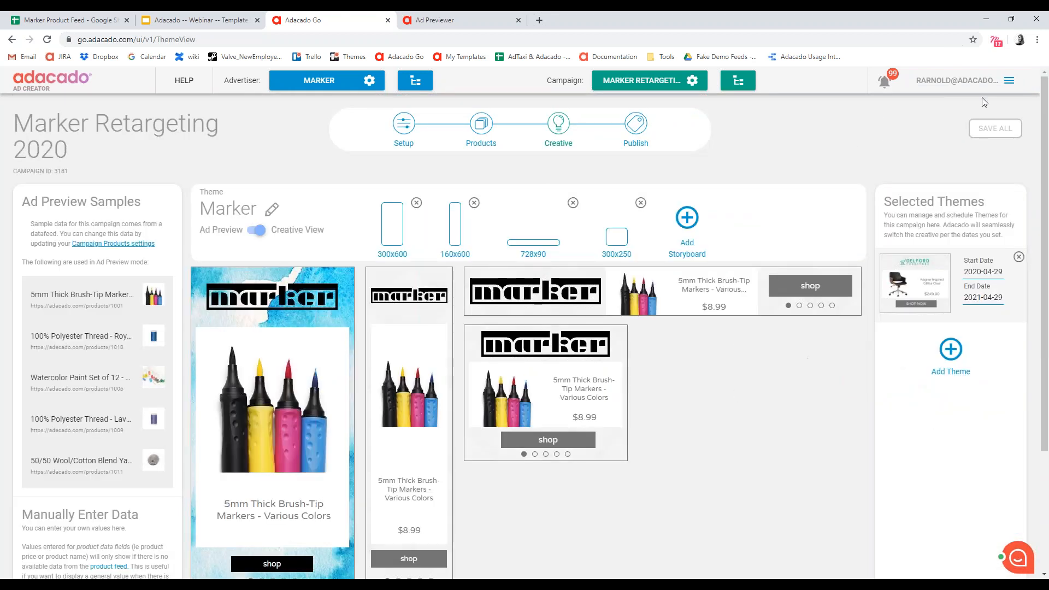
- Look at where My Templates is found among the account options, and close the options without opening anything
{"action": "left_click", "coordinate": [1009, 81]}
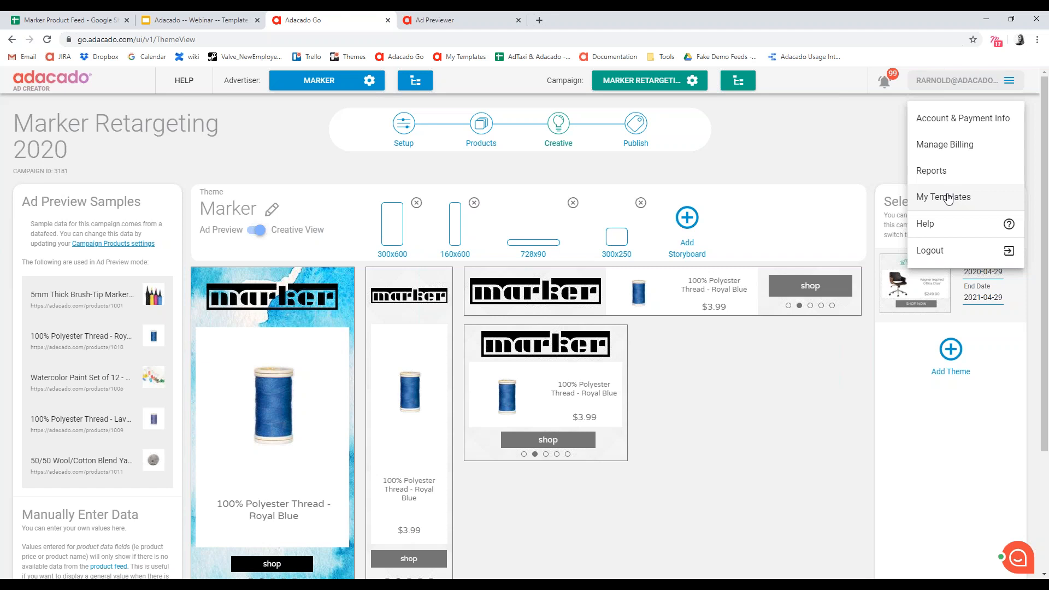
{"action": "left_click", "coordinate": [785, 364]}
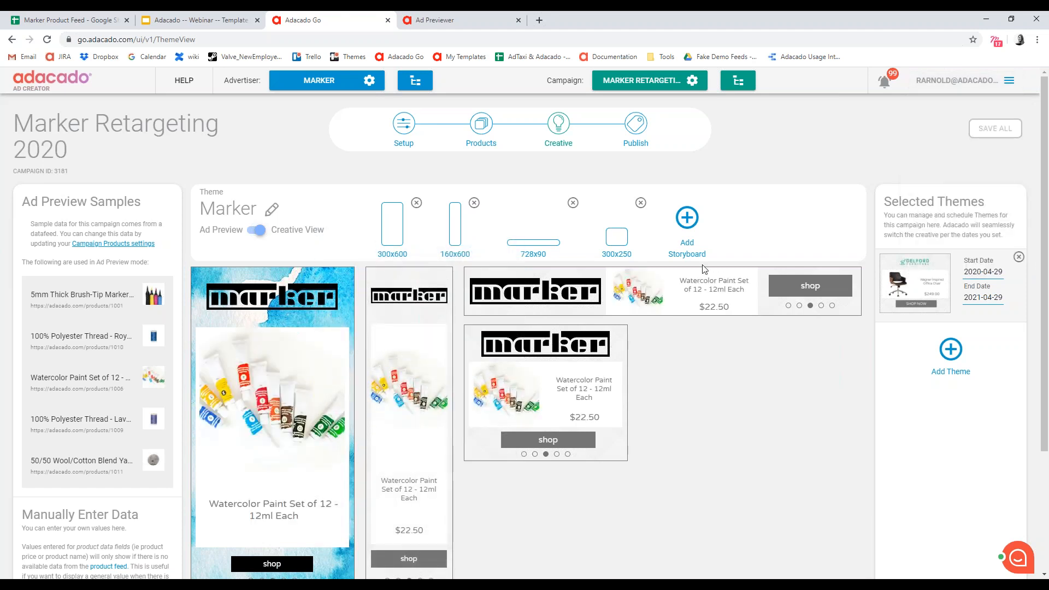
{"action": "left_click", "coordinate": [1017, 80]}
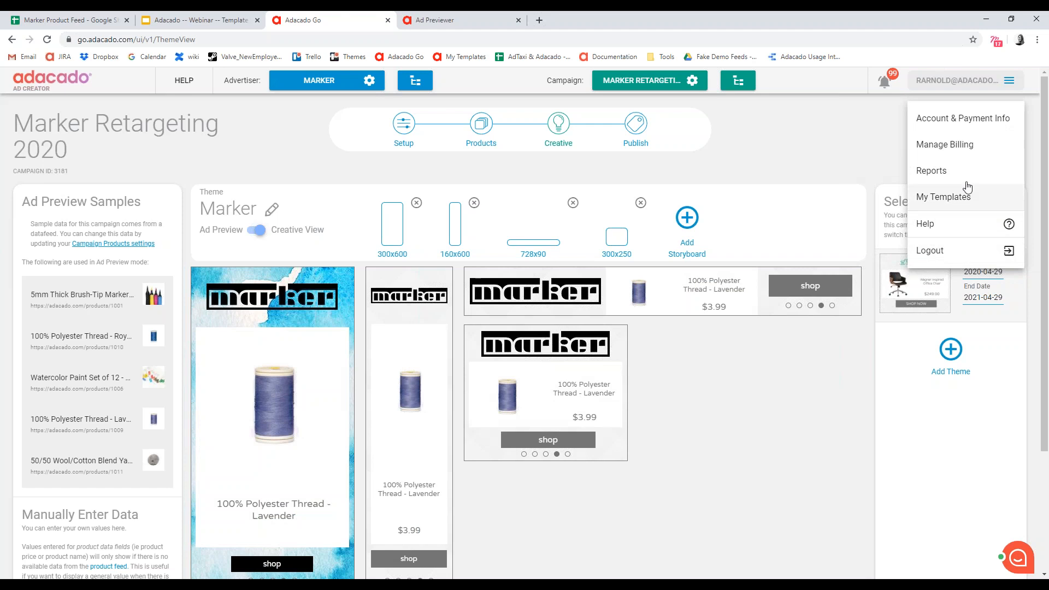
{"action": "left_click", "coordinate": [773, 383]}
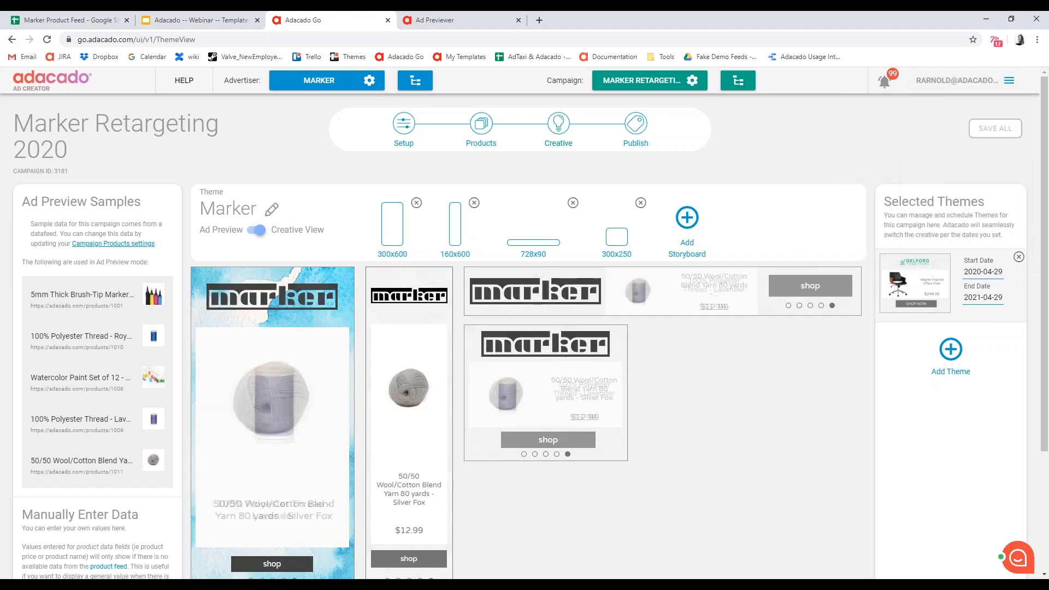
- Switch to the Adacado webinar presentation in Google Slides and start the slideshow from the "Time for The Demo!" slide
{"action": "left_click", "coordinate": [199, 20]}
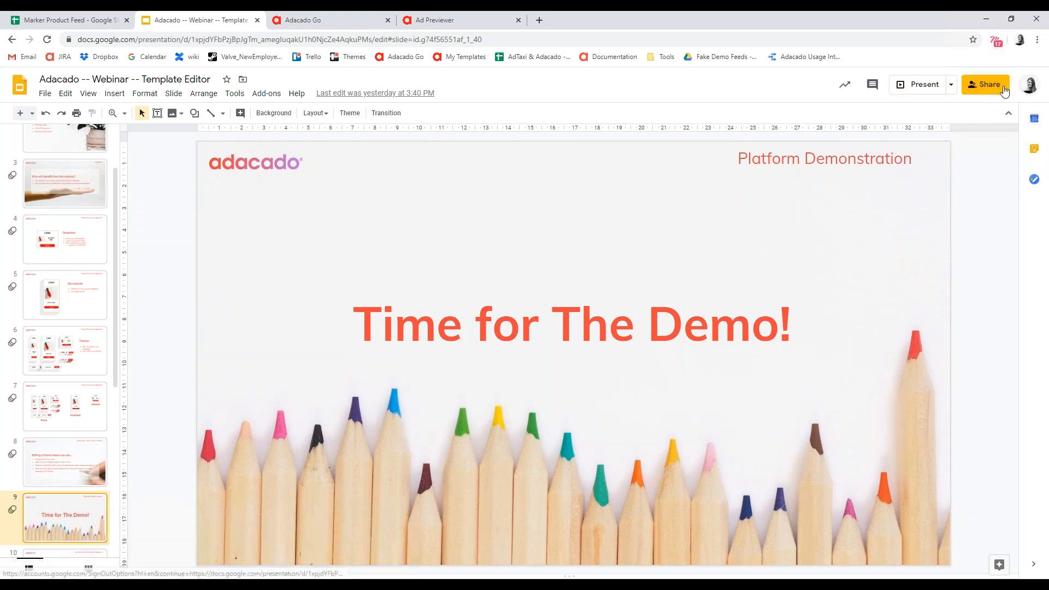
{"action": "left_click", "coordinate": [923, 86]}
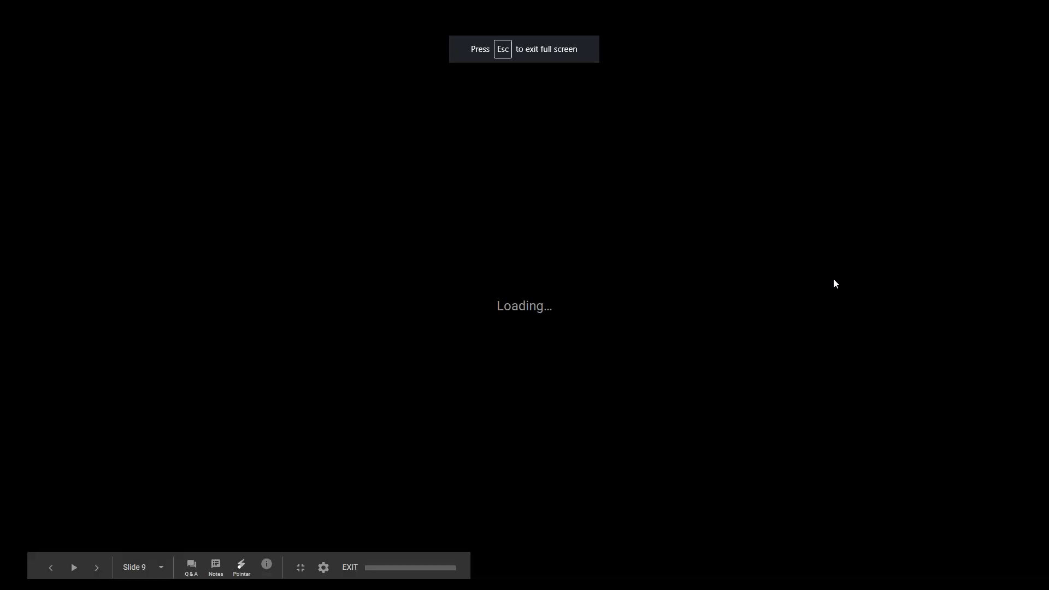